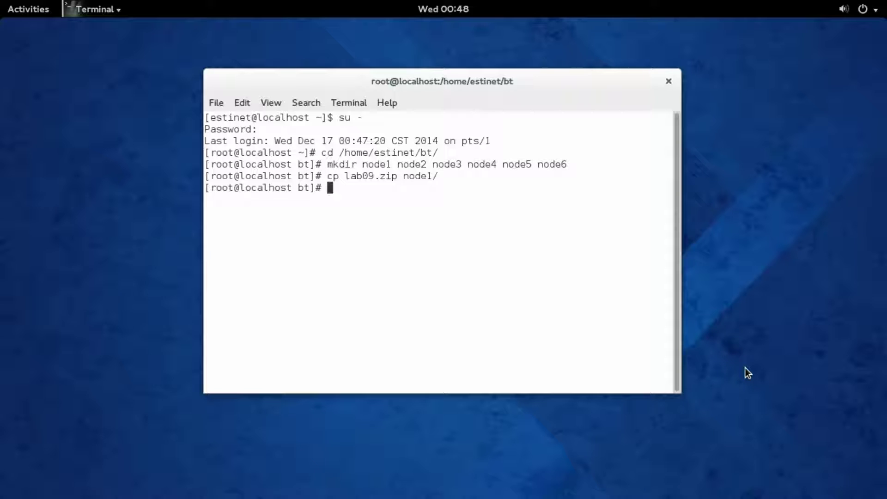
Copy lab09.zip.torrent into the node1/ directory
text(cp lab09.zip)
text(.)
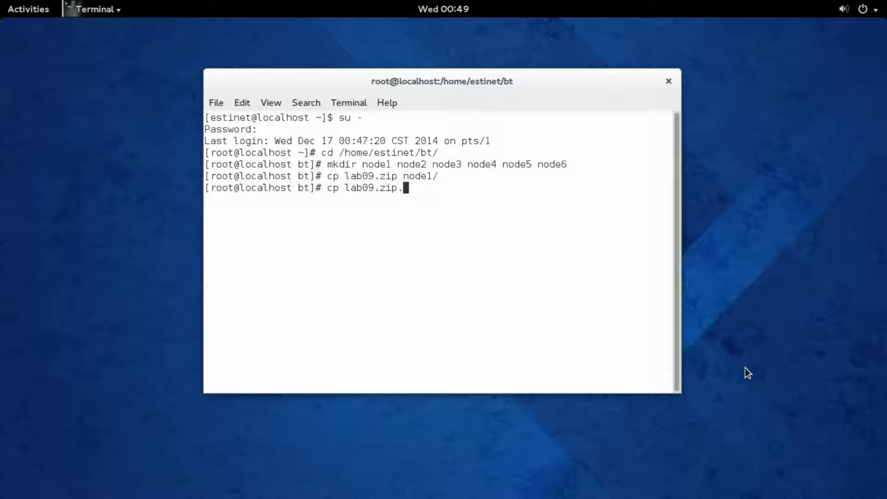
text(to)
key(Tab)
text(node)
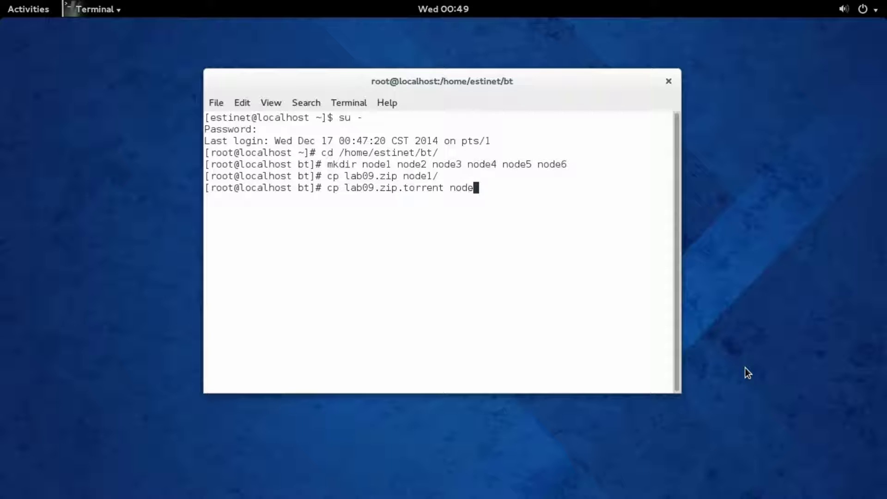
text(1/)
key(Return)
Copy lab09.zip.torrent into the node2/ directory
key(Up)
key(BackSpace)
key(BackSpace)
text(2/)
key(Return)
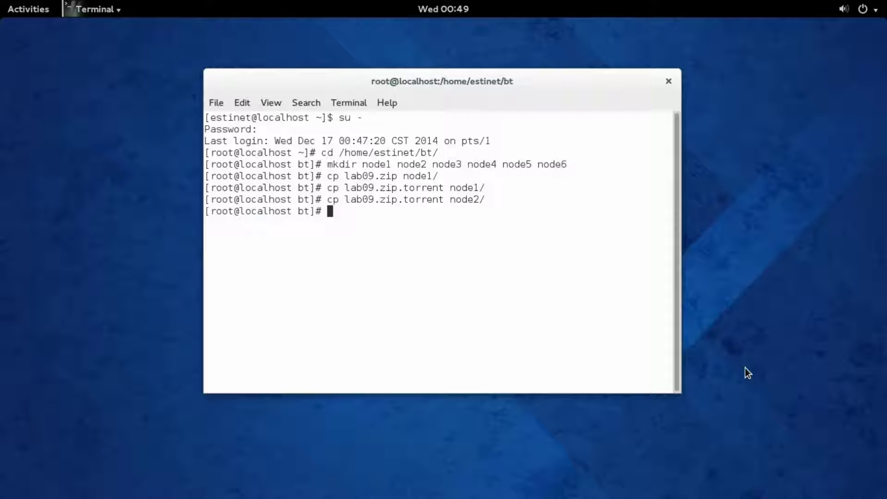
Copy lab09.zip.torrent into the node3/ directory
key(Up)
key(BackSpace)
key(BackSpace)
text(3)
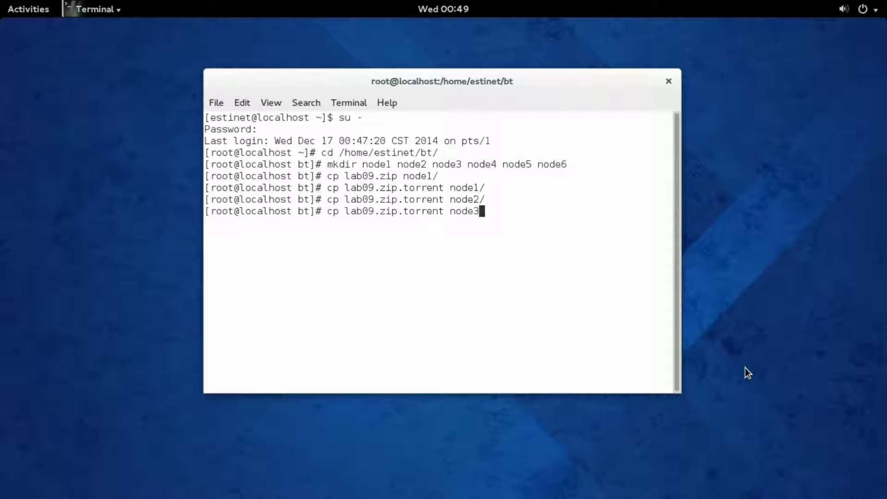
text(/)
key(Return)
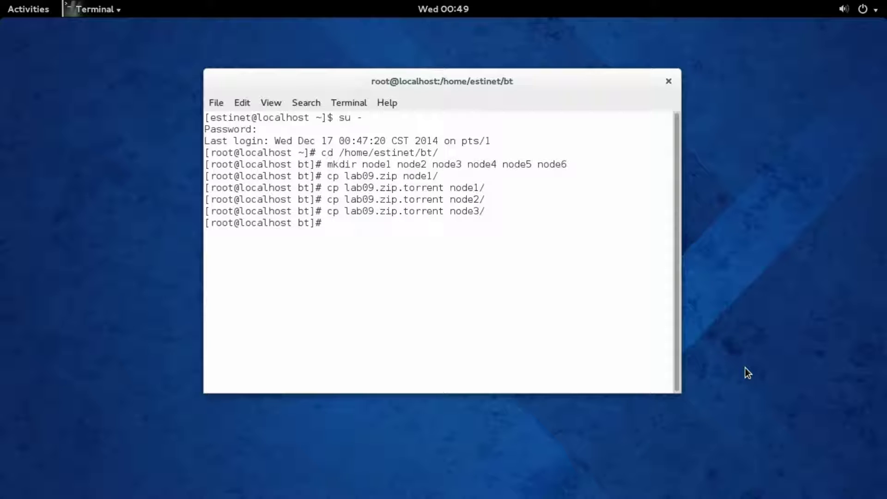
Copy lab09.zip.torrent into the node4/ directory
key(Up)
key(BackSpace)
key(BackSpace)
text(4/)
key(Return)
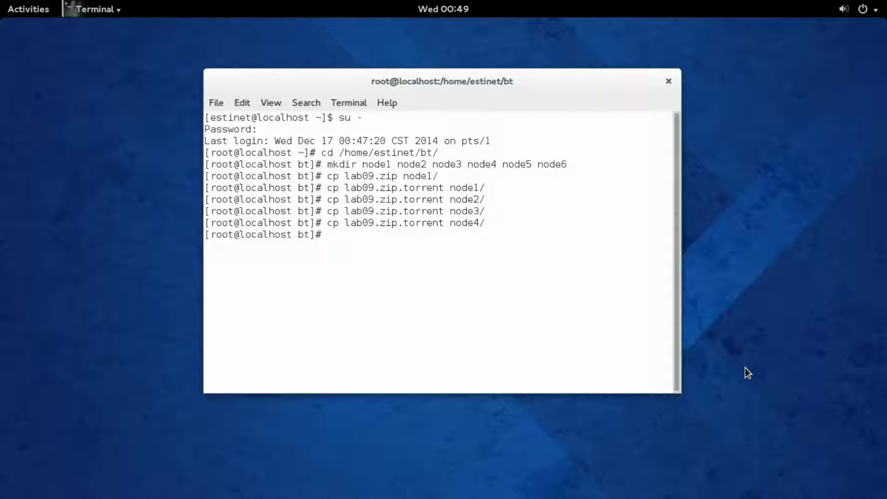
Copy lab09.zip.torrent into the node5/ directory
key(Up)
key(BackSpace)
key(BackSpace)
text(5/)
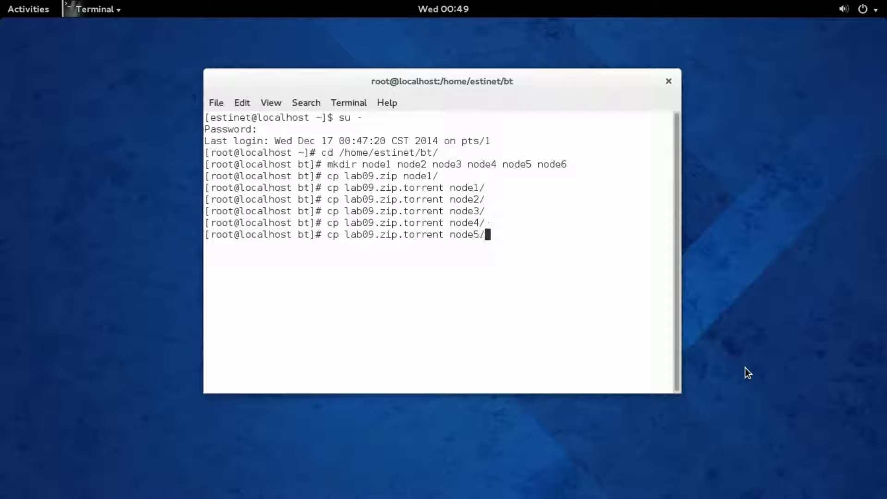
key(Return)
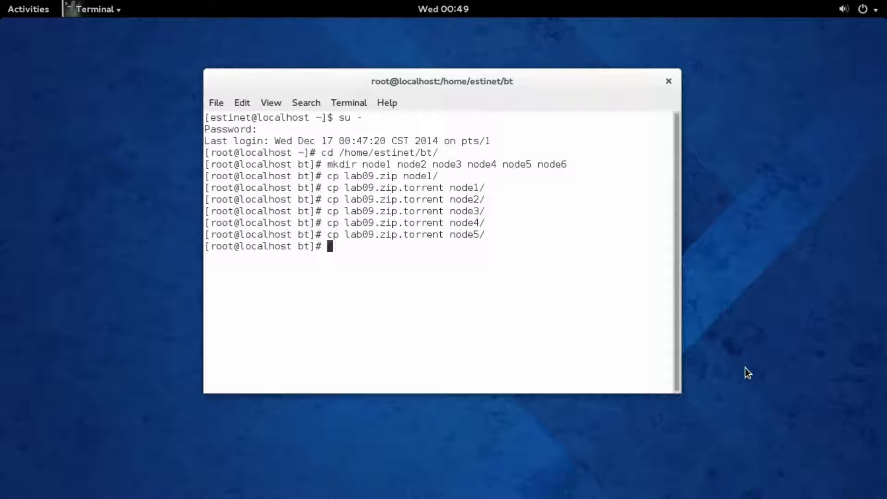
Copy lab09.zip.torrent into the node6/ directory
key(Up)
key(BackSpace)
key(BackSpace)
text(6/)
key(Return)
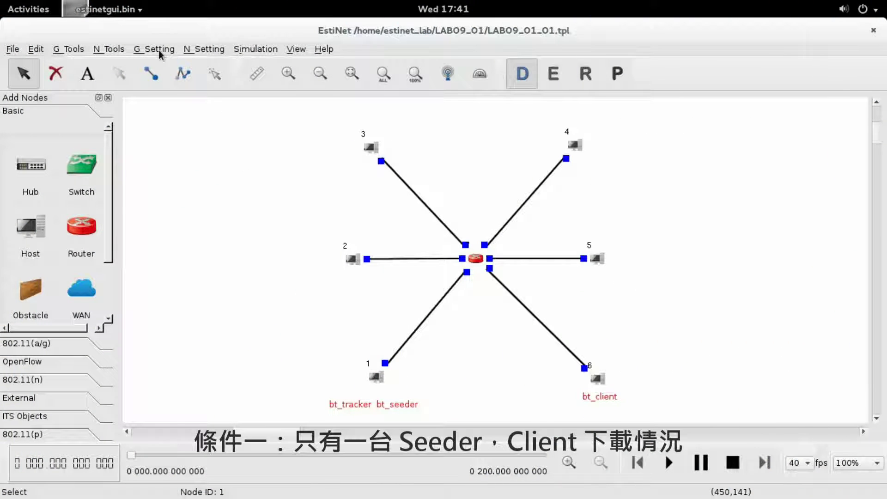
In EstiNet, check the simulation time in the global simulation settings and switch the project to E mode
click(157, 49)
click(198, 80)
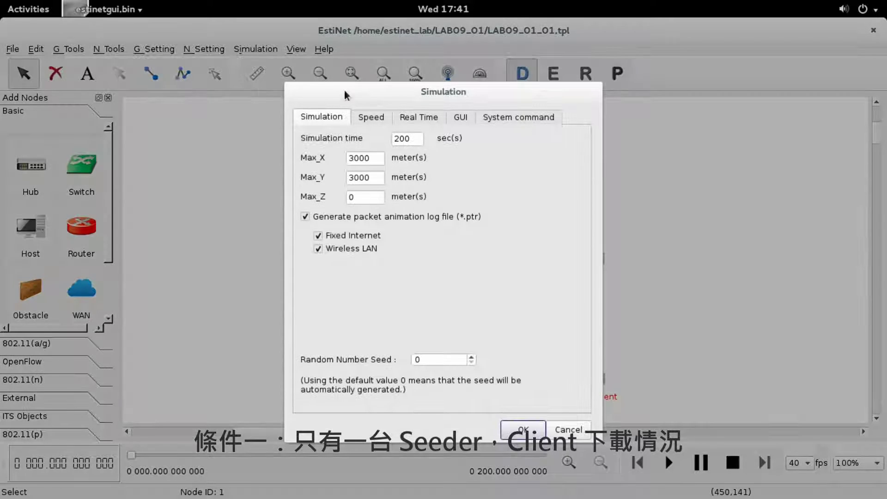
click(416, 138)
click(540, 433)
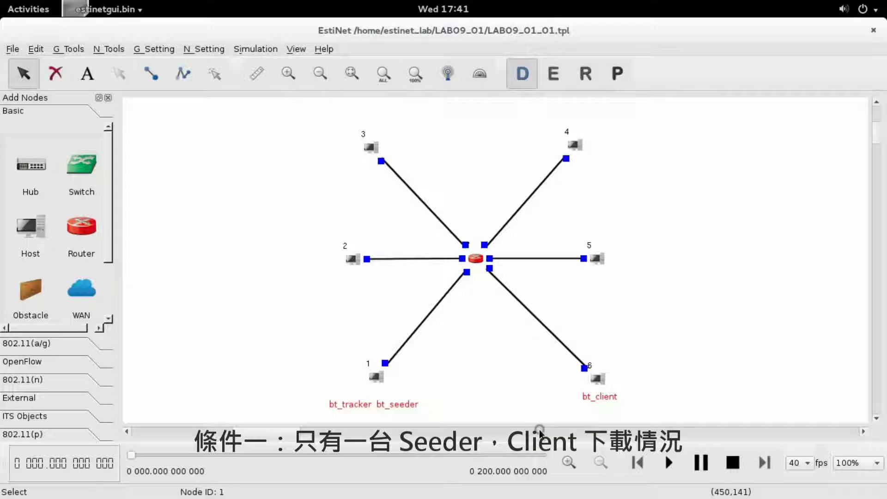
click(554, 79)
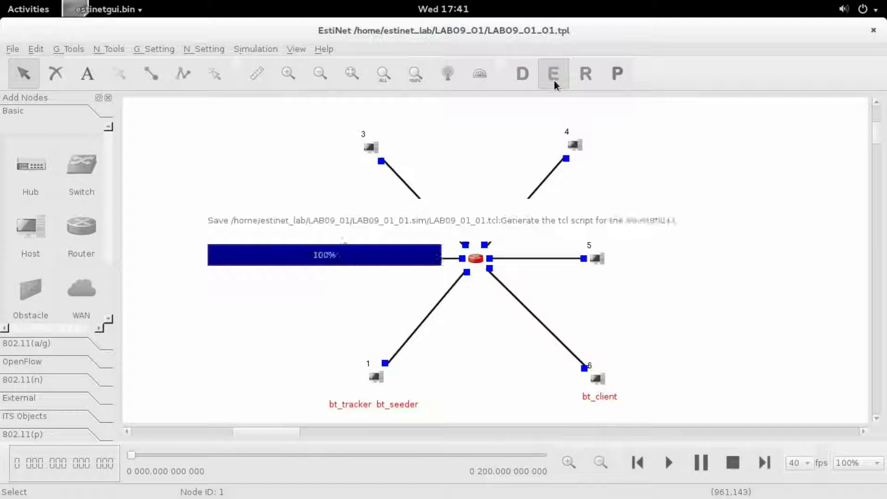
Check the bandwidth in both directions on the links between the router and hosts 1, 2 and 3
double_click(423, 321)
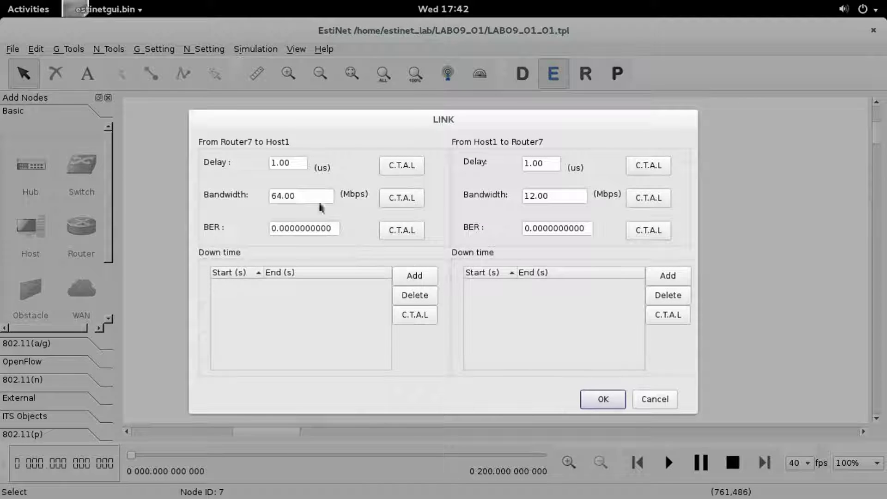
click(320, 197)
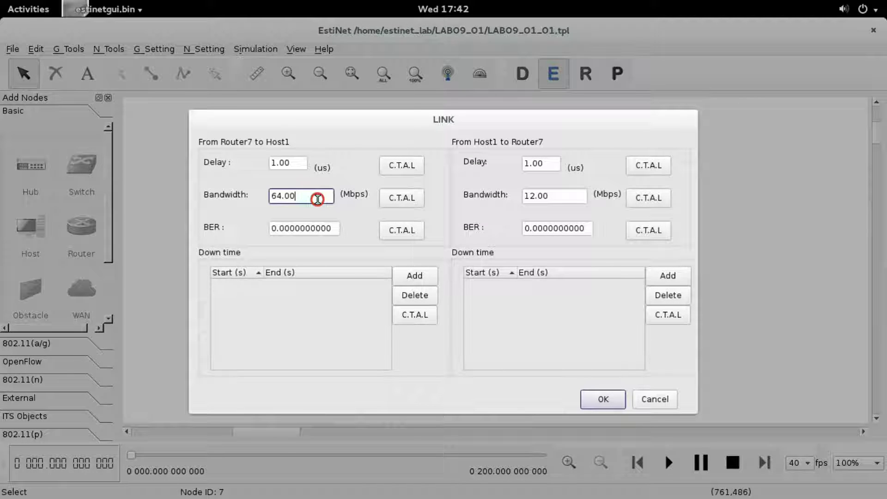
click(577, 195)
click(600, 398)
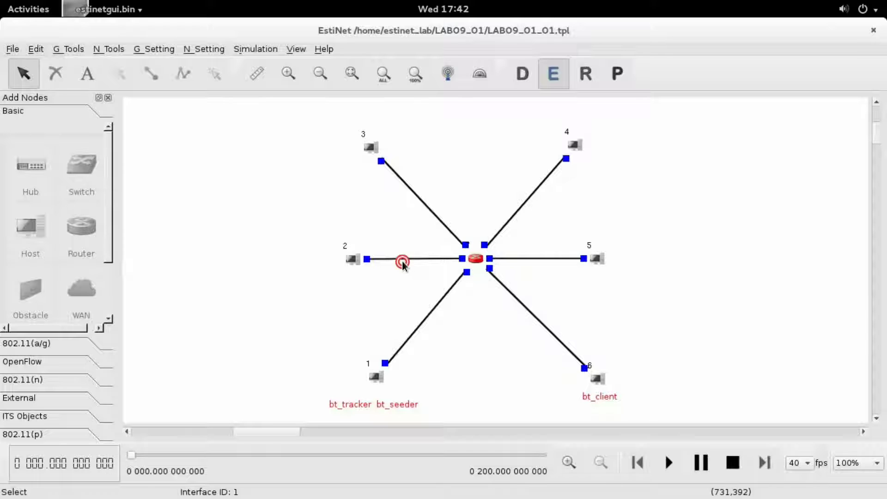
double_click(396, 260)
click(303, 196)
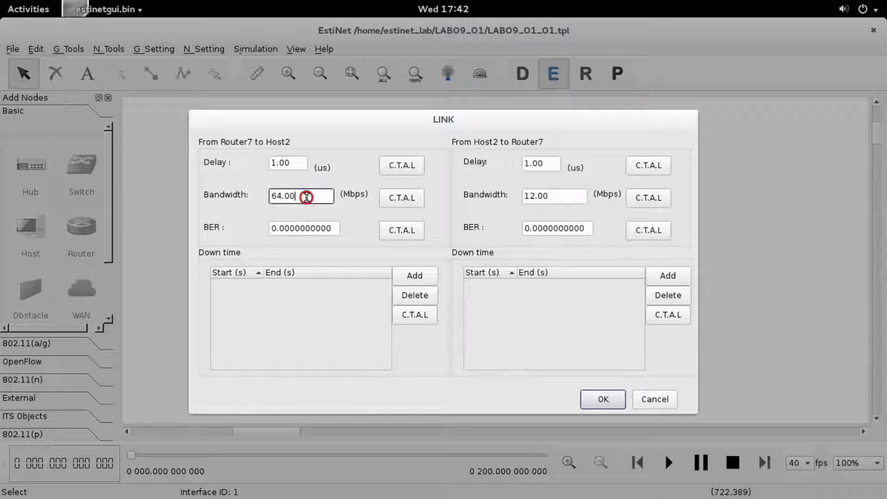
click(564, 194)
click(618, 398)
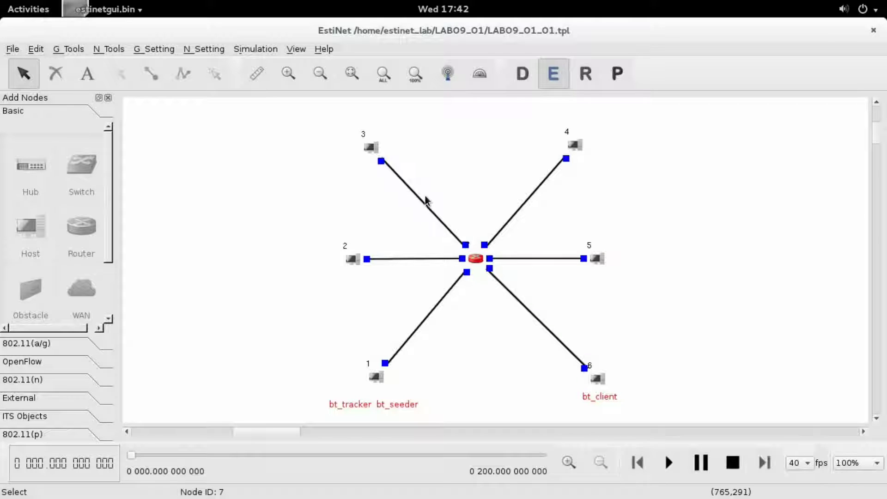
double_click(422, 202)
click(307, 195)
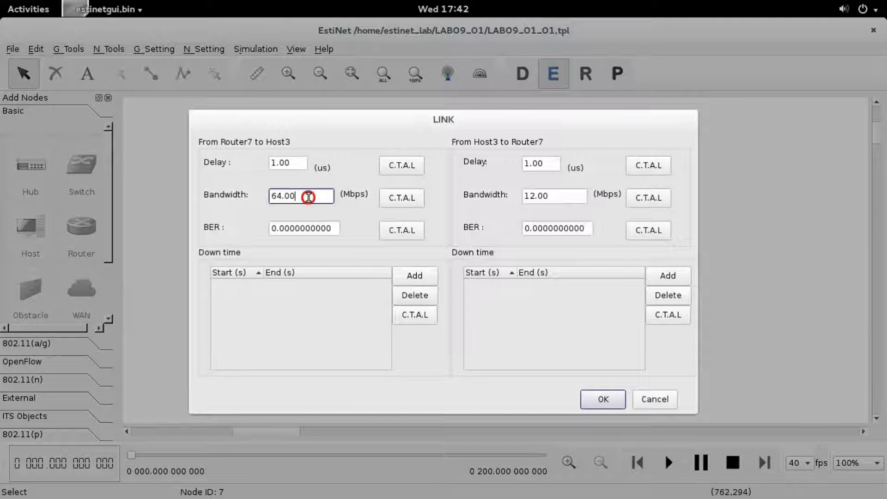
click(571, 200)
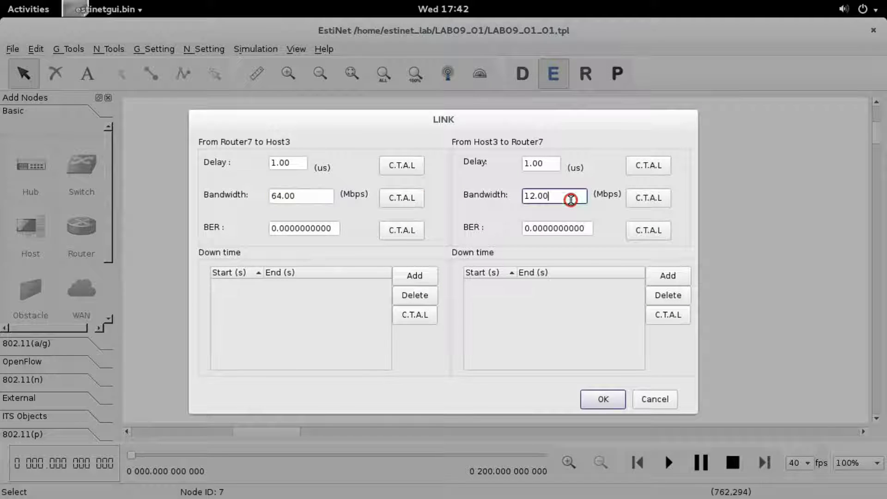
click(619, 398)
Check the bandwidth in both directions on the links between the router and hosts 4, 5 and 6
double_click(524, 202)
click(317, 199)
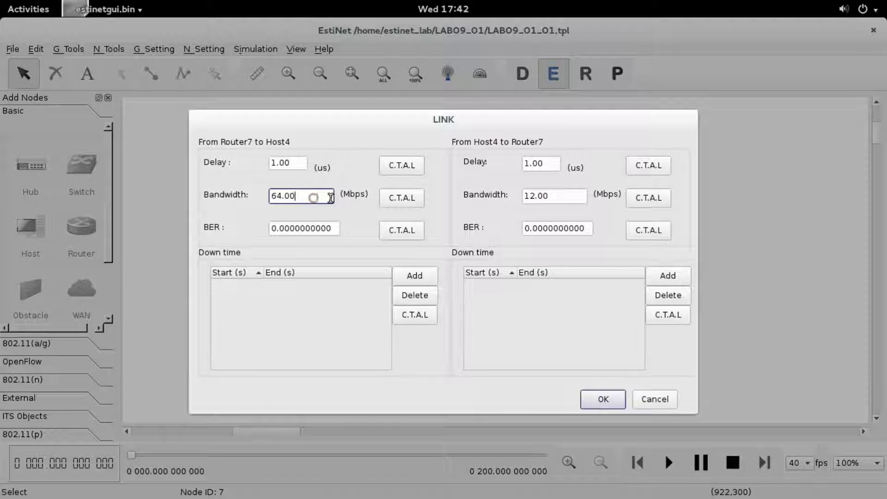
click(565, 196)
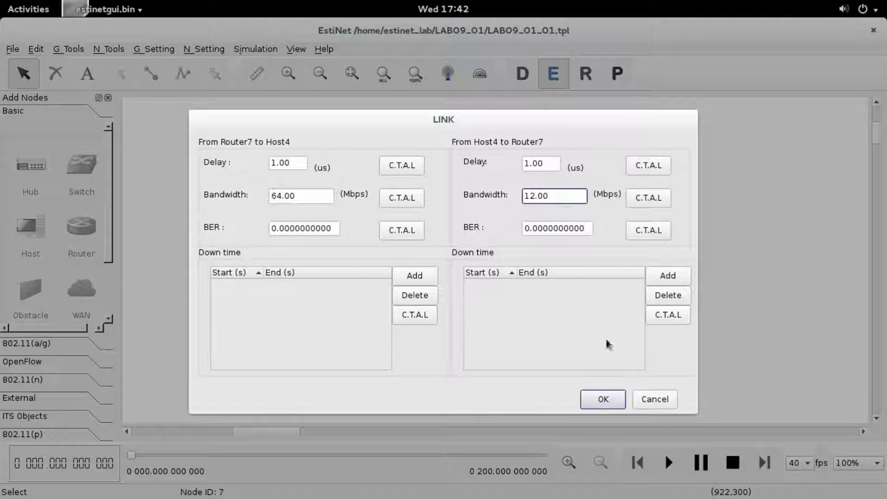
click(620, 401)
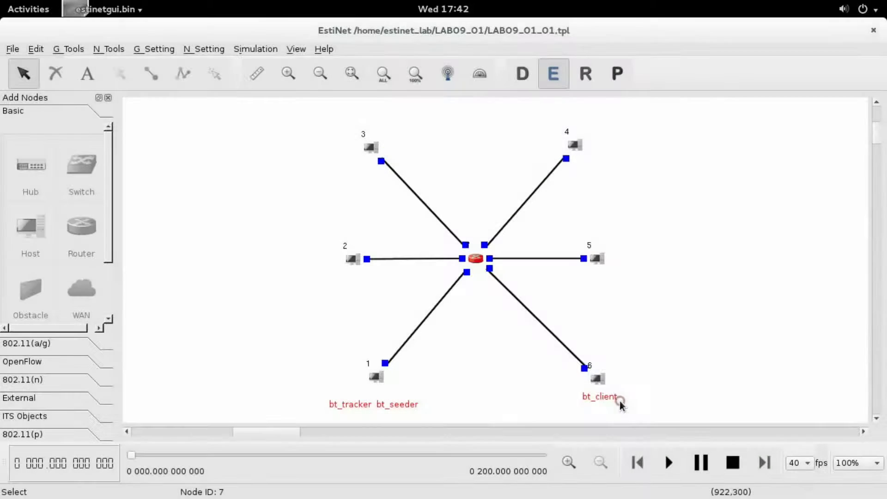
double_click(537, 263)
click(307, 196)
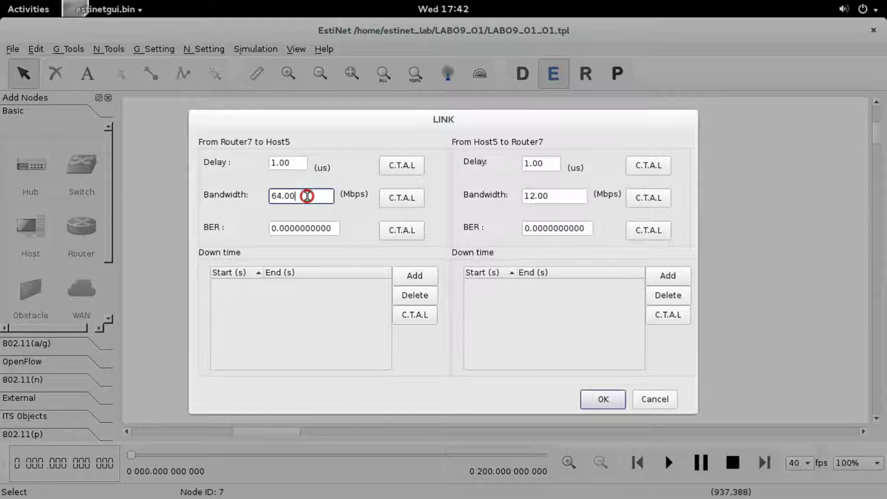
click(573, 195)
click(622, 400)
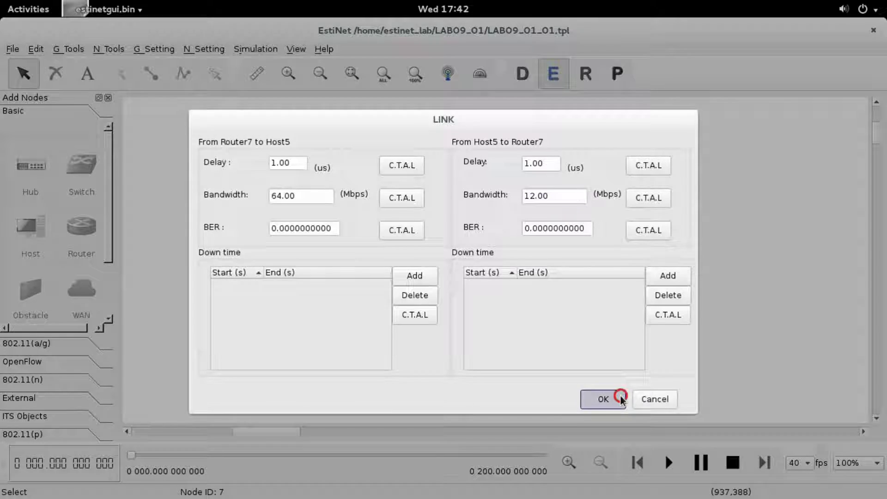
double_click(545, 332)
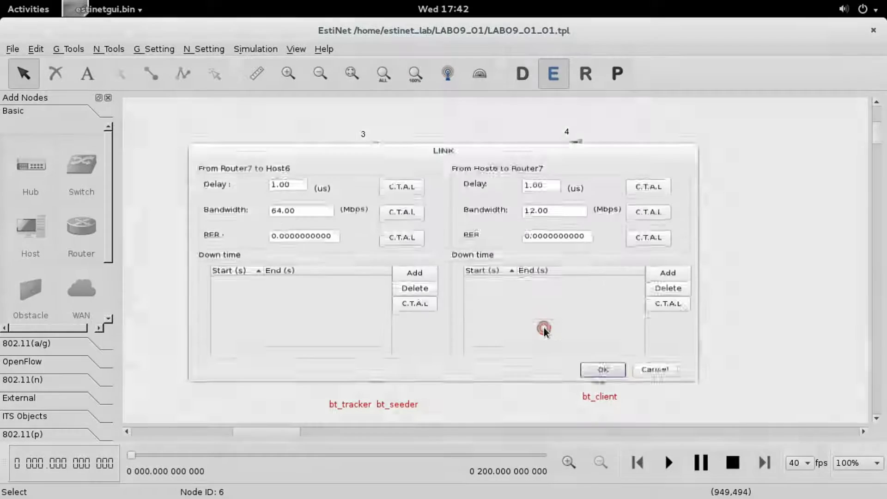
click(306, 197)
click(576, 197)
click(622, 402)
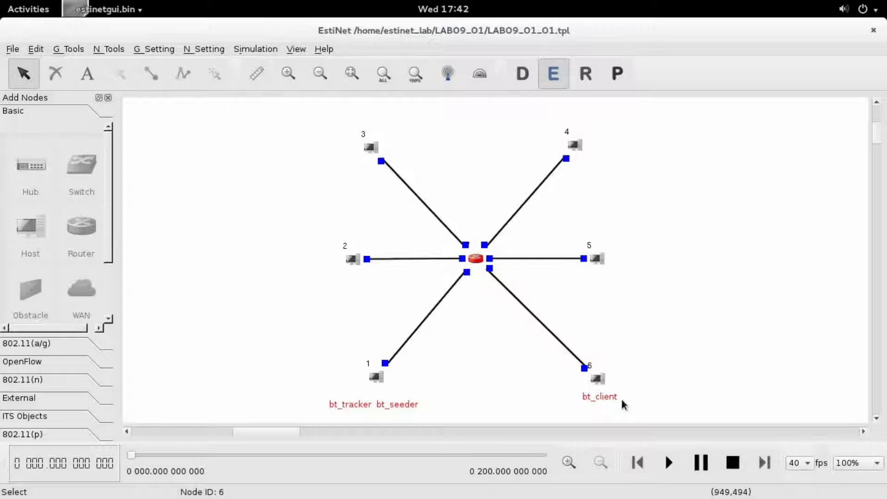
Add an application to host 1 with the command "bt_tracker --port 6969 --dfile /root/dtata", keeping the default start and stop times
click(376, 379)
double_click(386, 381)
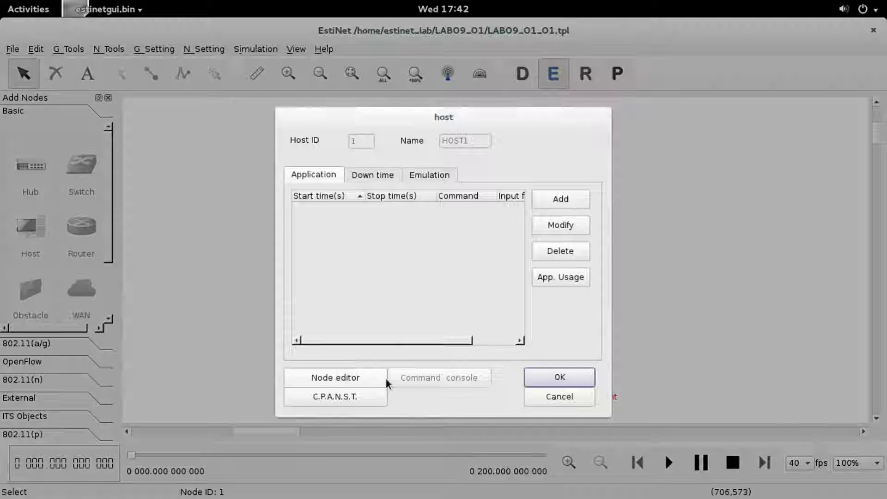
click(583, 203)
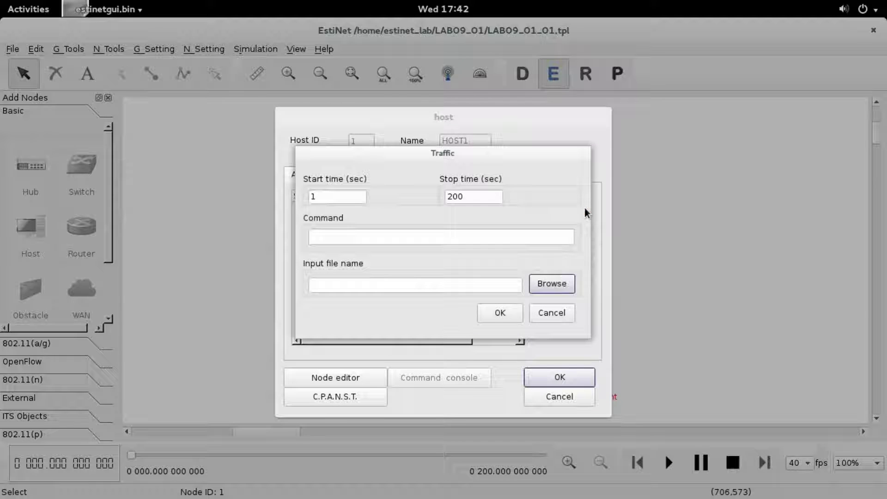
click(557, 241)
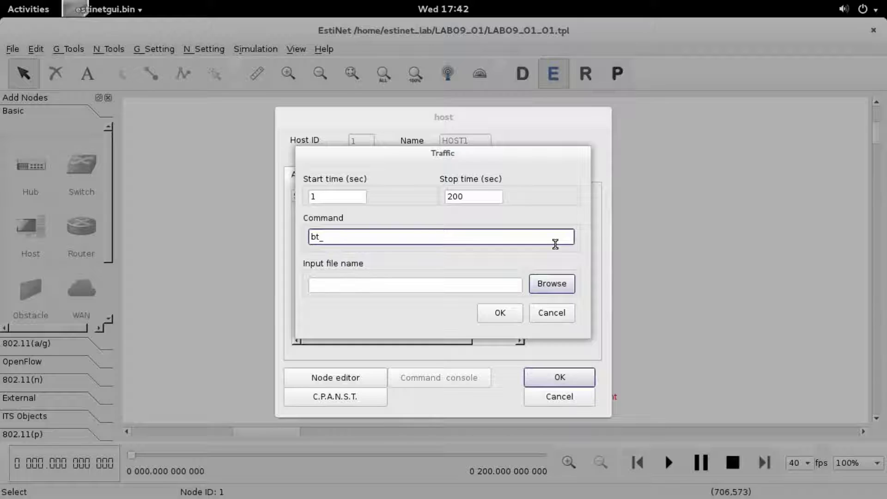
text(racker --port 6969 --dfile /ro)
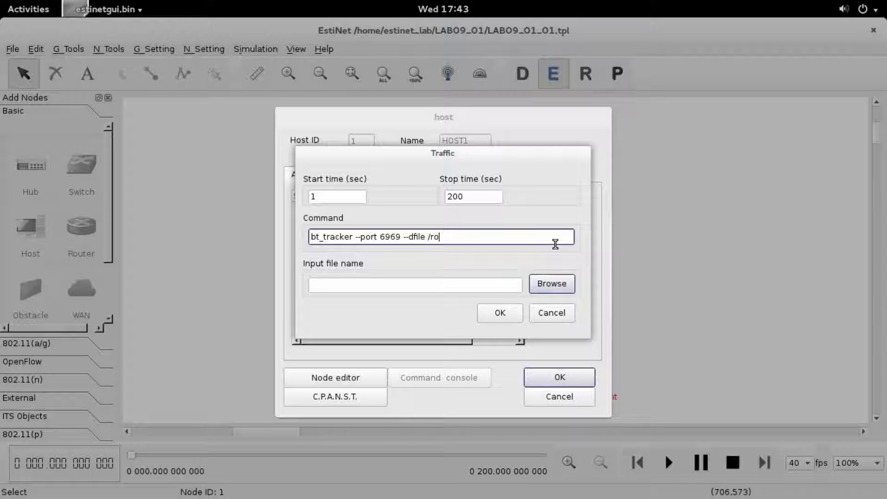
text(ot/dtata)
click(515, 319)
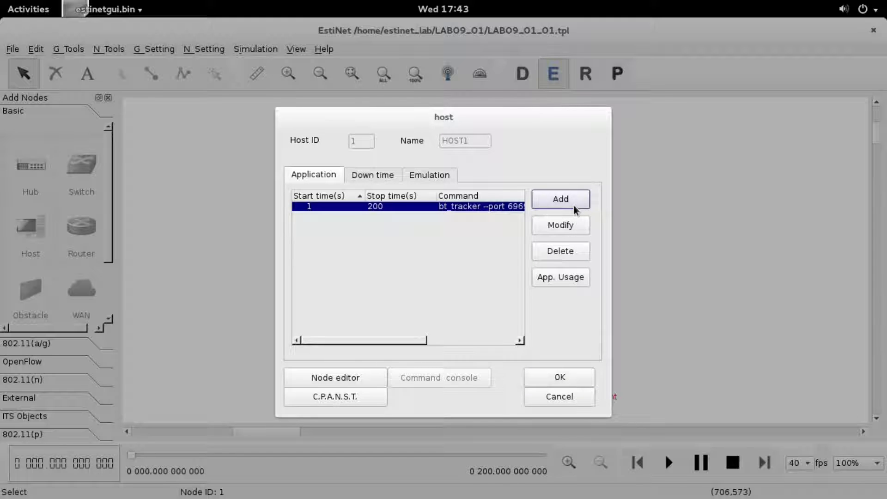
Add a second application to host 1 and set its start time to 2 seconds
click(560, 198)
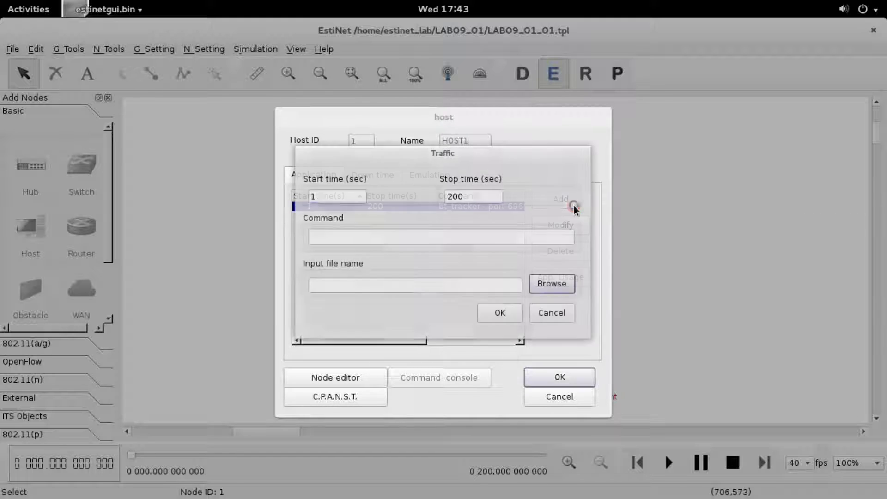
click(360, 198)
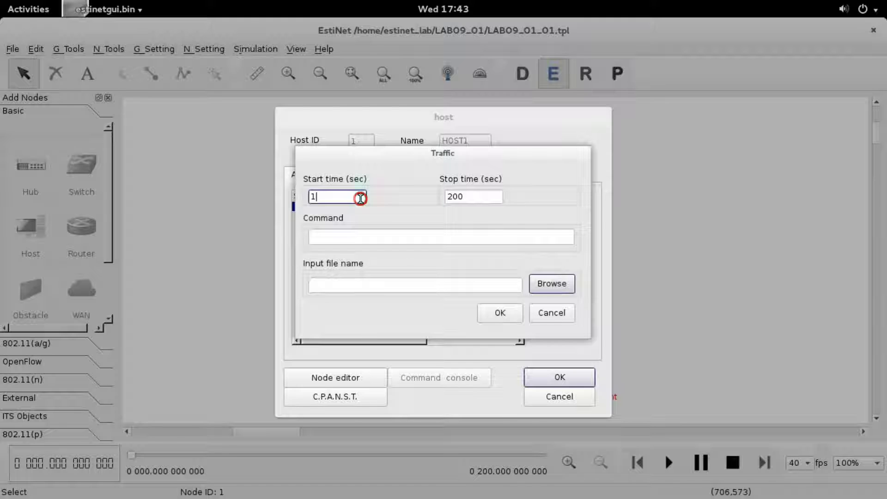
key(BackSpace)
text(2)
click(565, 239)
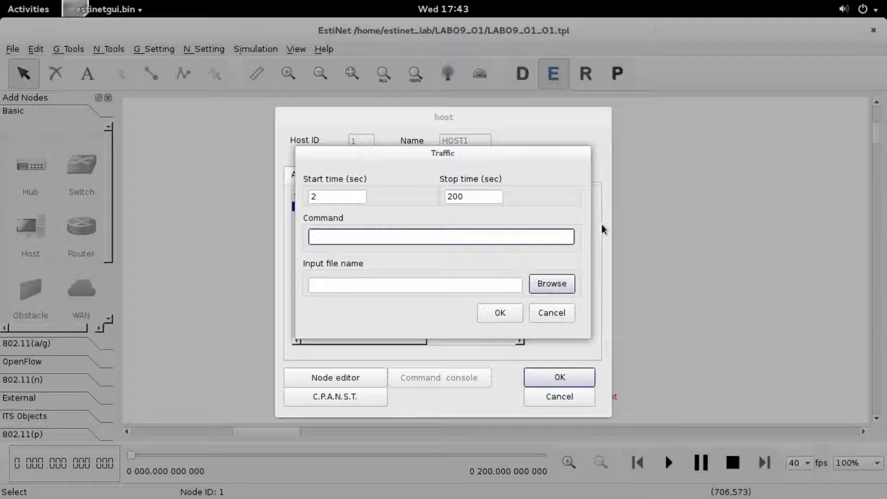
Enter the command "bt_client --save_as /home/estinet/bt/node1/lab09.zip /home/estinet/bt/node1/lab09.zip.torrent --max_upload_rate 0" and save the application and host 1's settings
text(bt_client --save_as /hom)
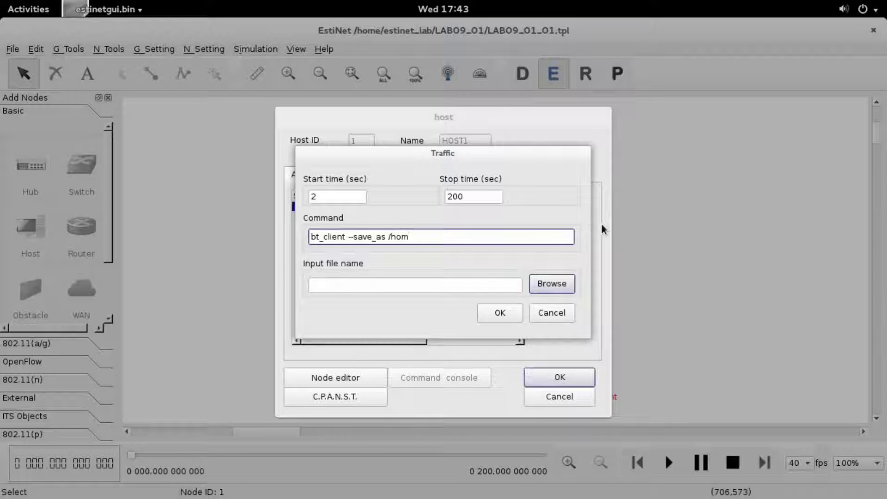
text(e/estine)
text(/)
text(node1/la)
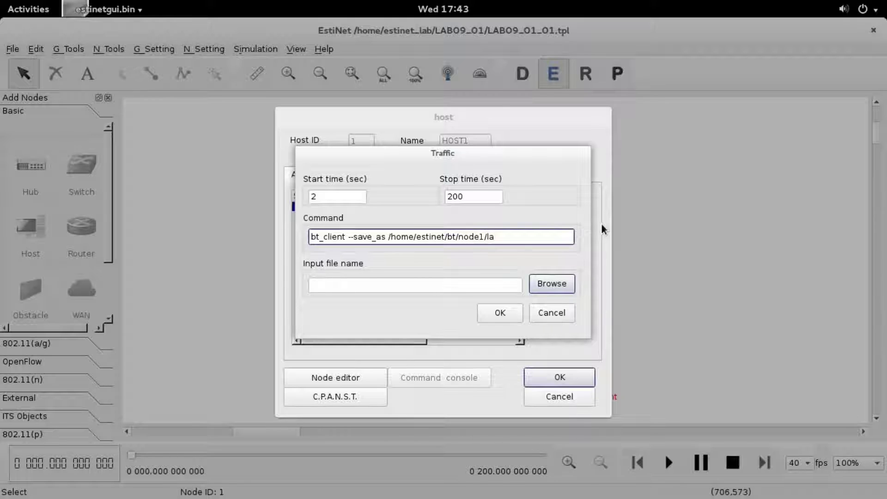
text(b09.)
text(zip)
text( /home)
text(/estinet)
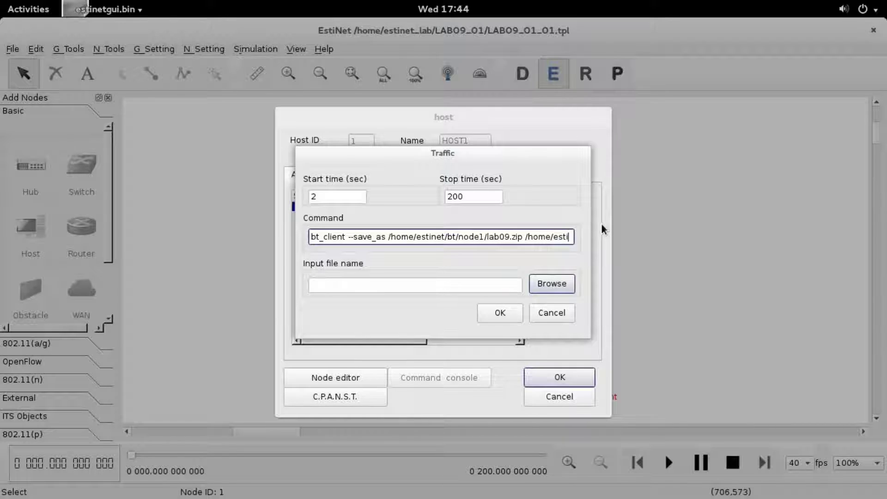
text(/bt)
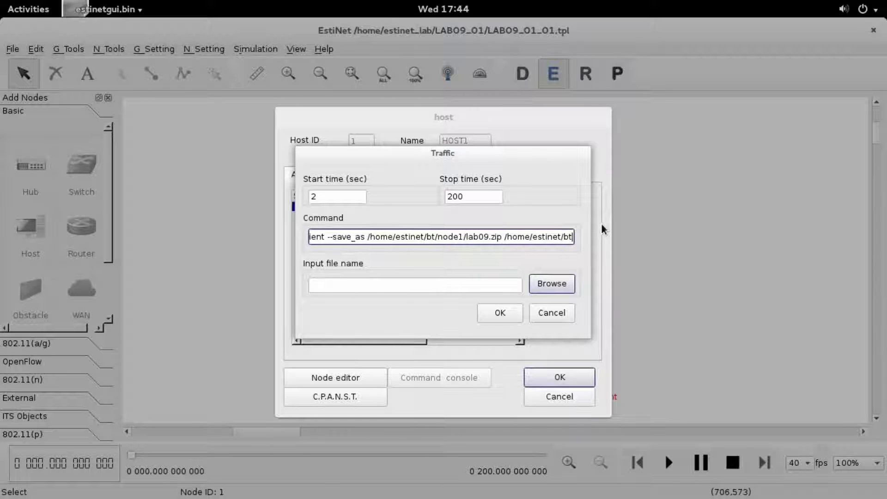
text(/node)
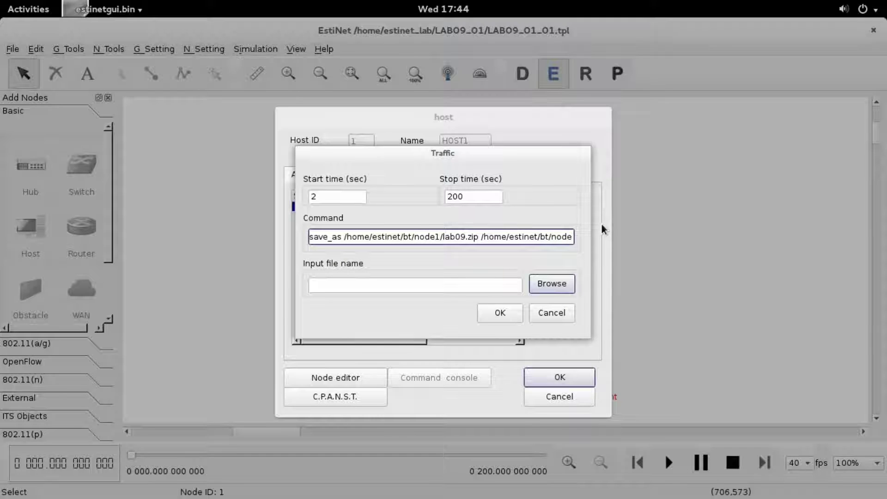
text(1/lab09.zip)
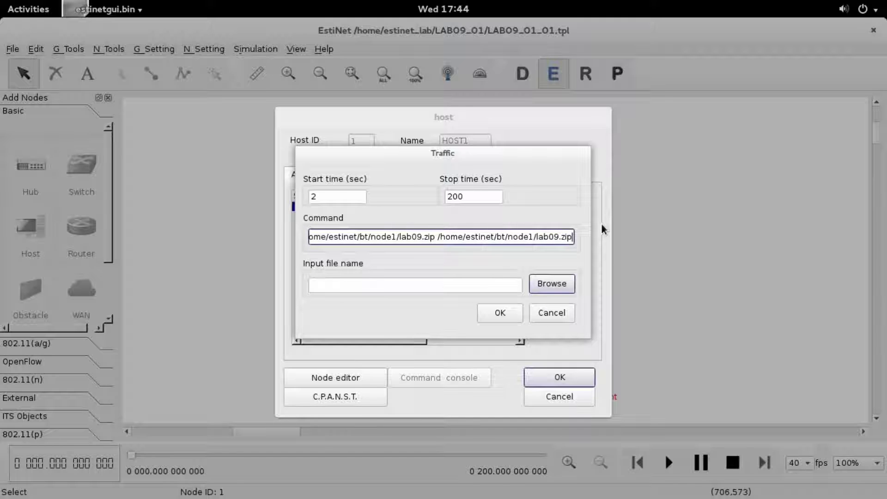
text(.)
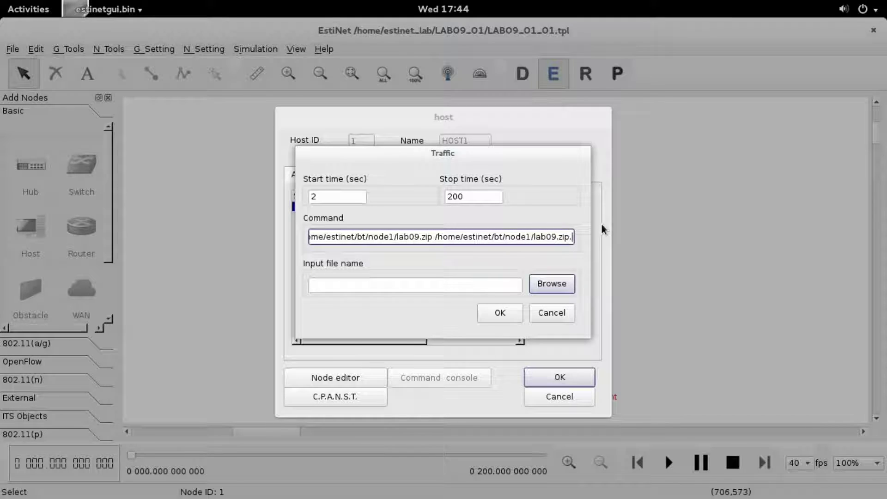
text(torrent)
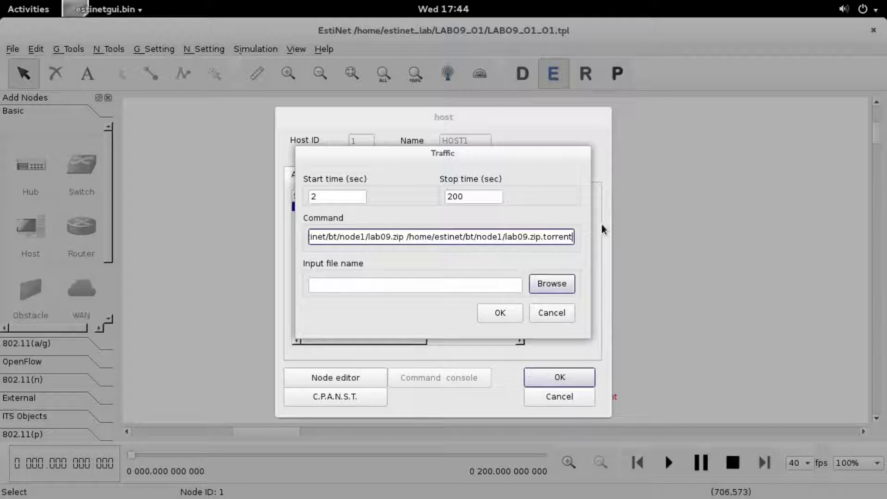
text(--max)
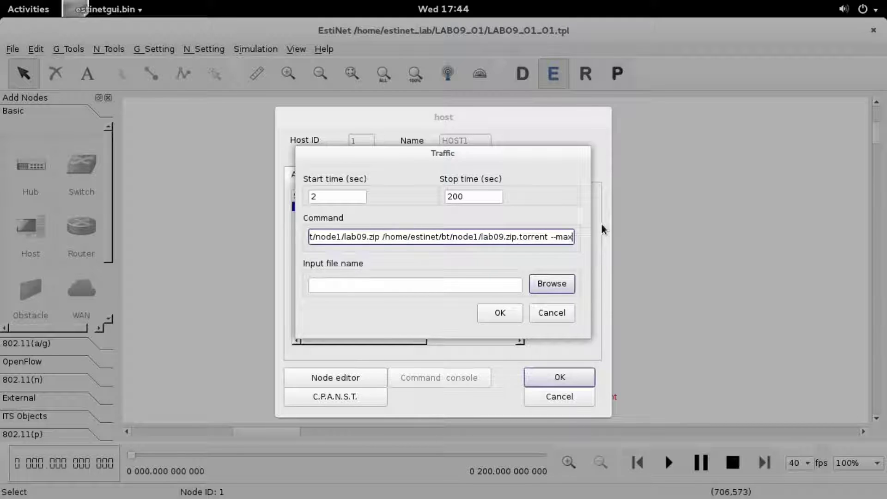
text(_up)
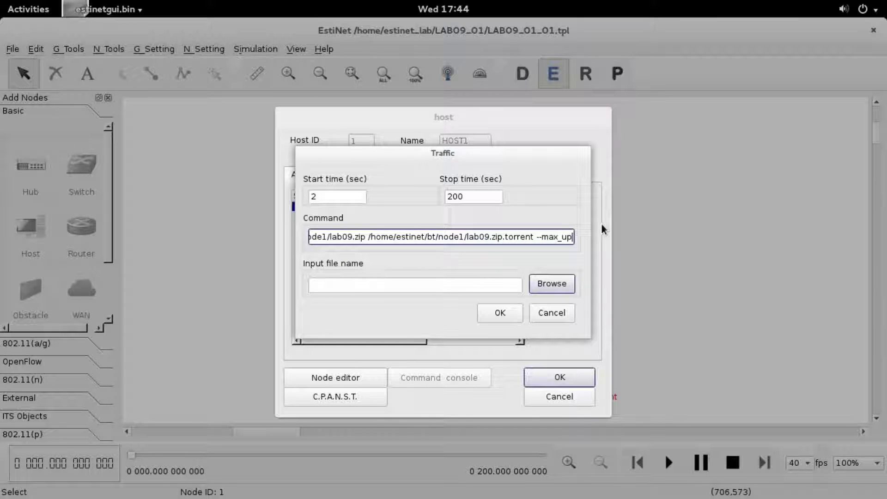
text(load_rate 0)
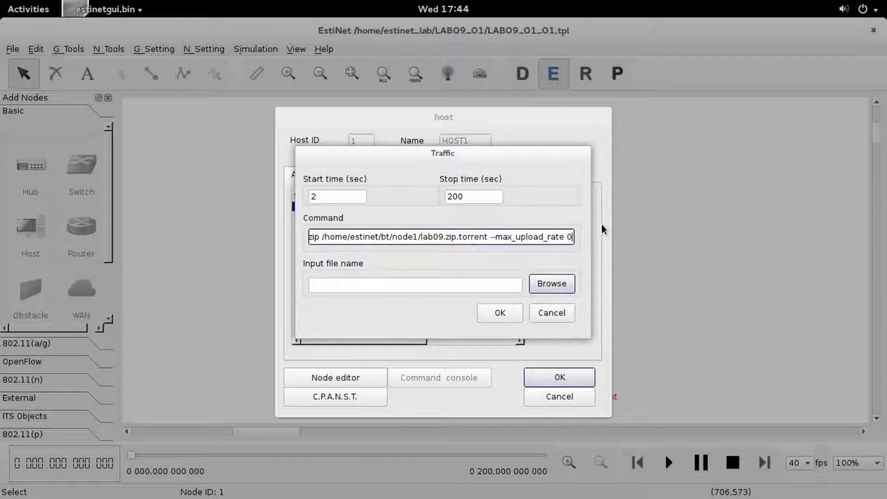
click(510, 313)
click(559, 377)
Add an application to host 6 and set its start time to 10 seconds
click(598, 378)
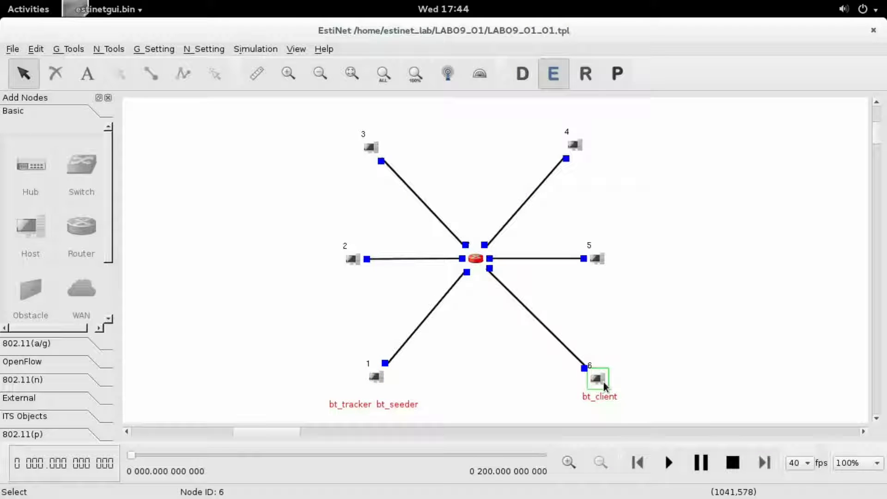
double_click(597, 378)
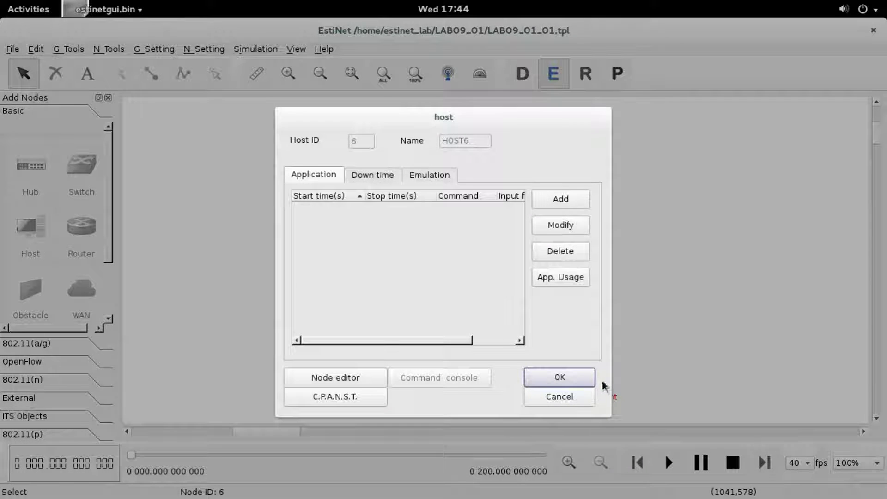
click(578, 200)
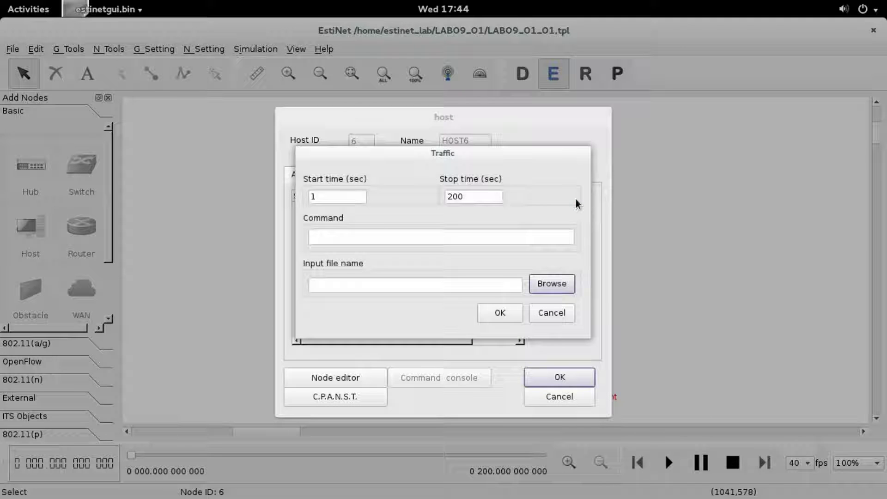
click(363, 194)
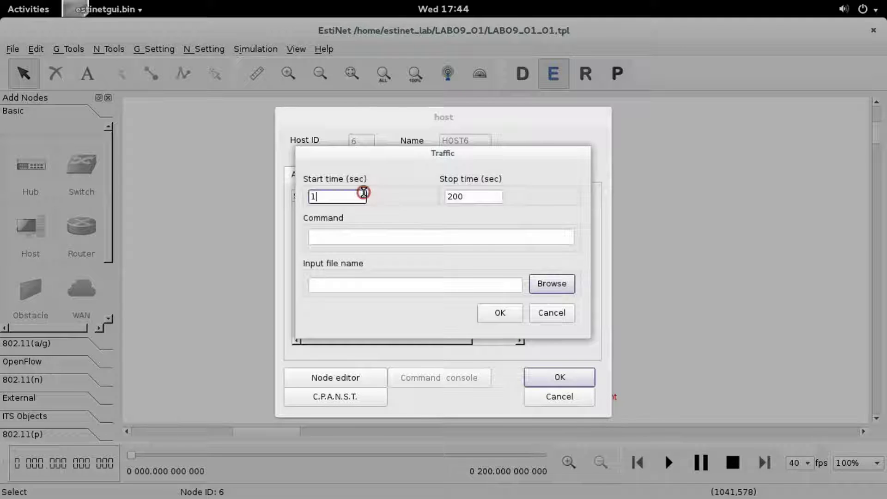
key(BackSpace)
text(10)
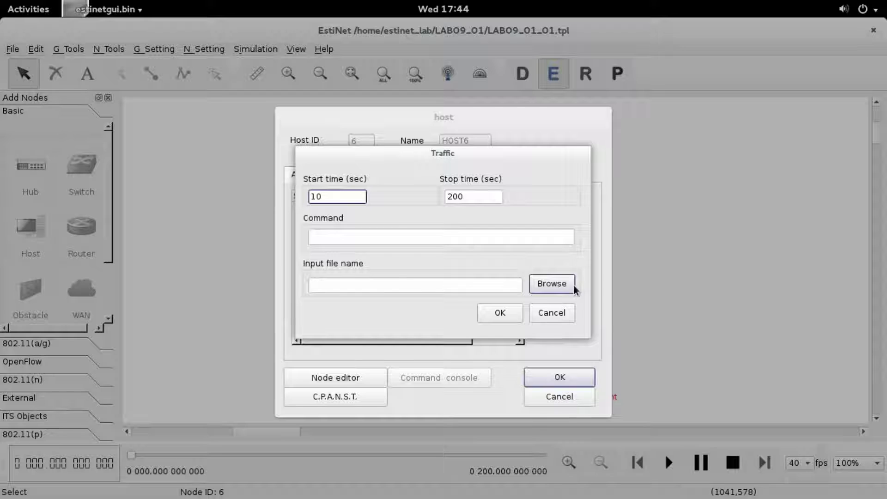
click(558, 235)
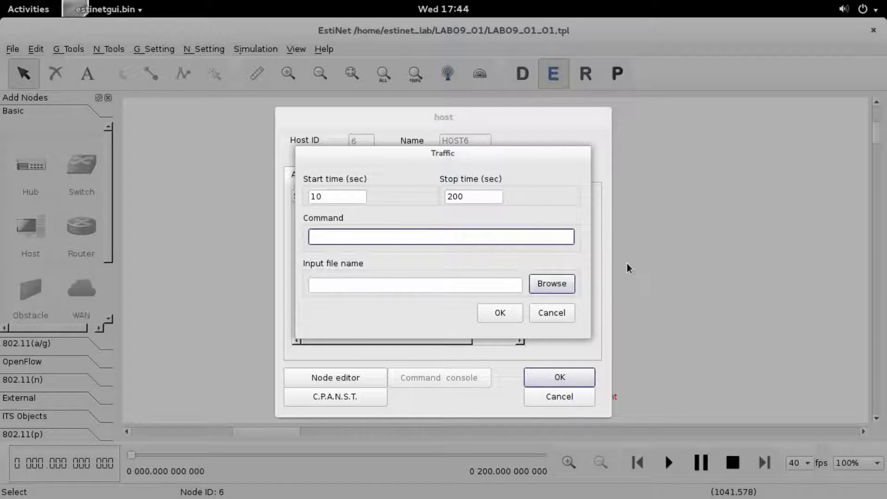
Enter the command "bt_client --save_as /home/estinet/bt/node6/lab09.zip /home/estinet/bt/node6/lab09.zip.torrent --max_upload_rate 0" and save the application and host 6's settings
text(bt_client --save_as /home)
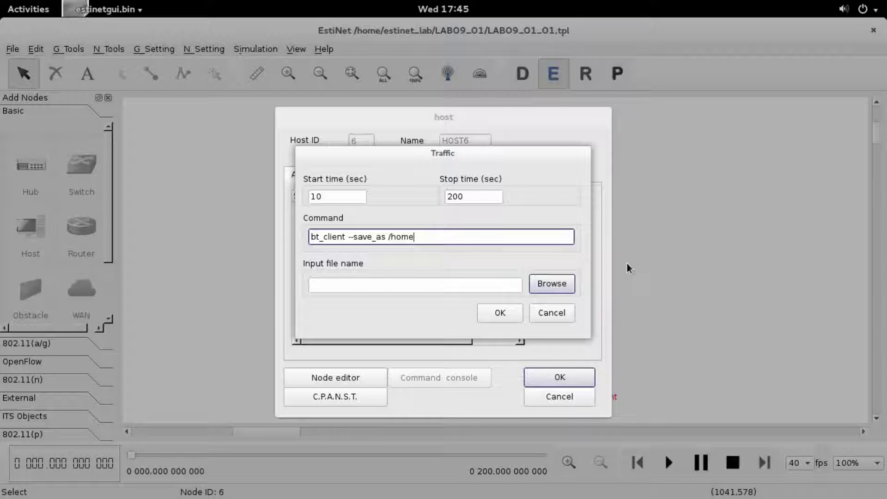
text(/estinet/bt)
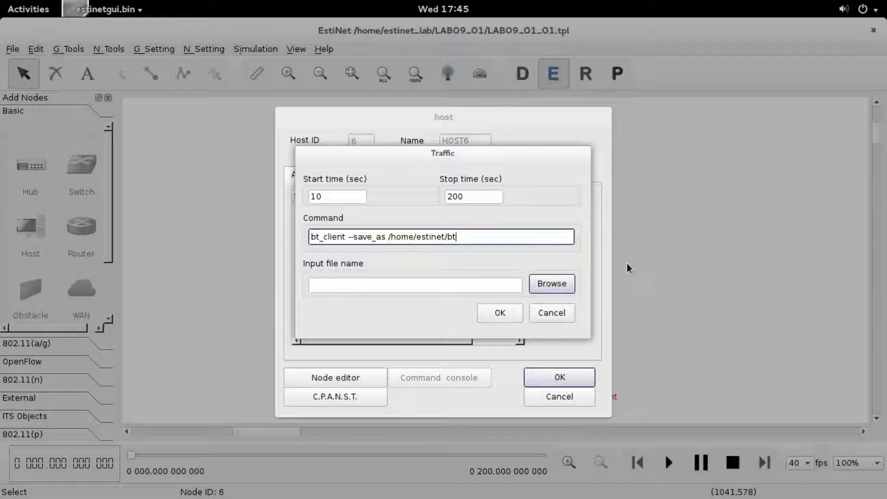
text(/node6/lab09.zip /home)
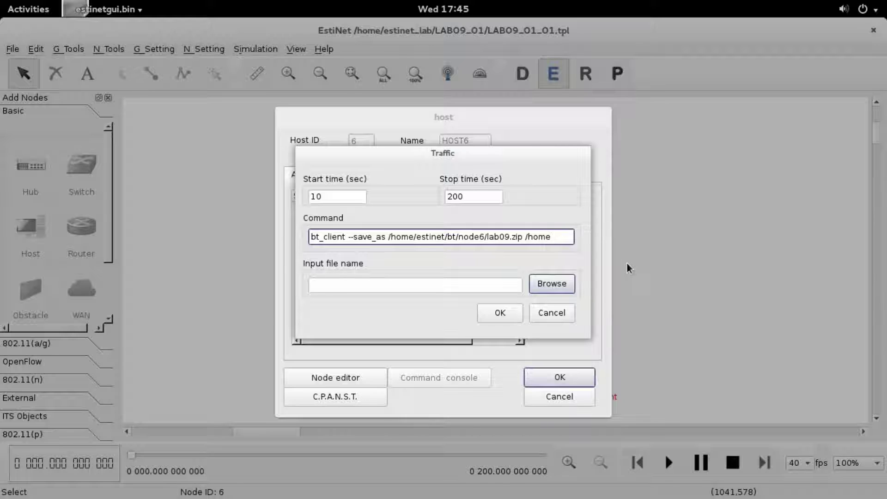
text(/estinet)
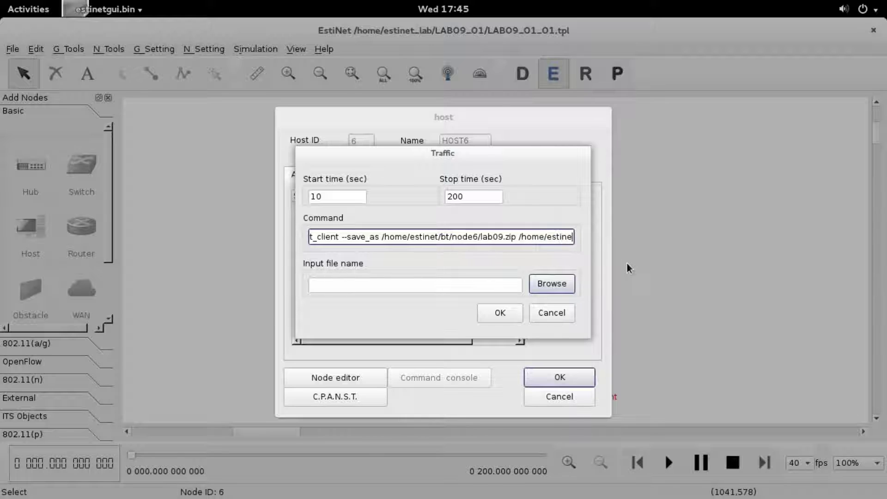
text(/bt)
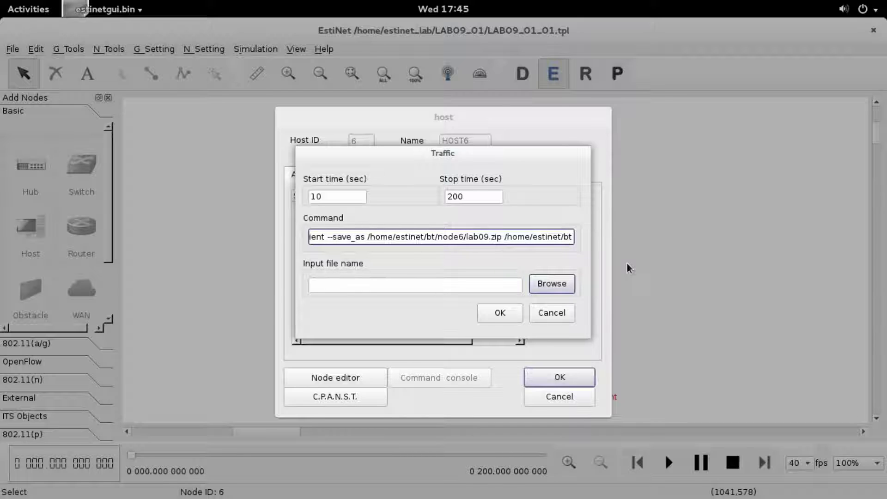
text(/)
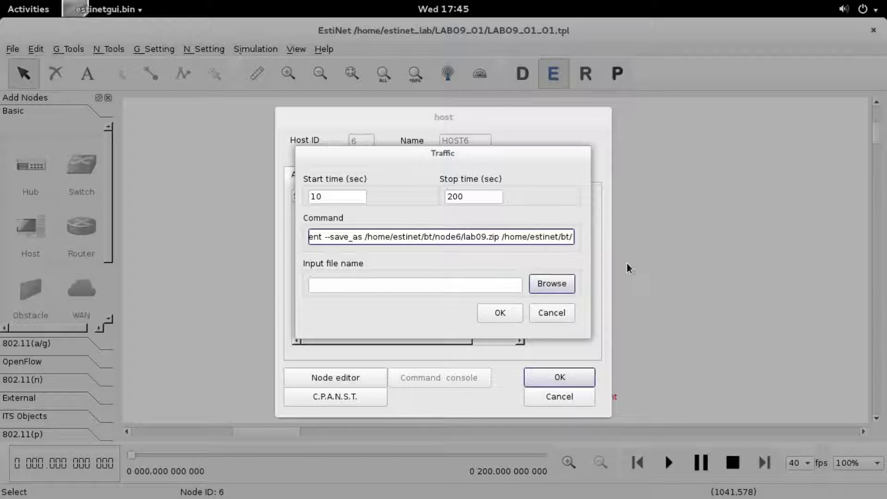
text(node)
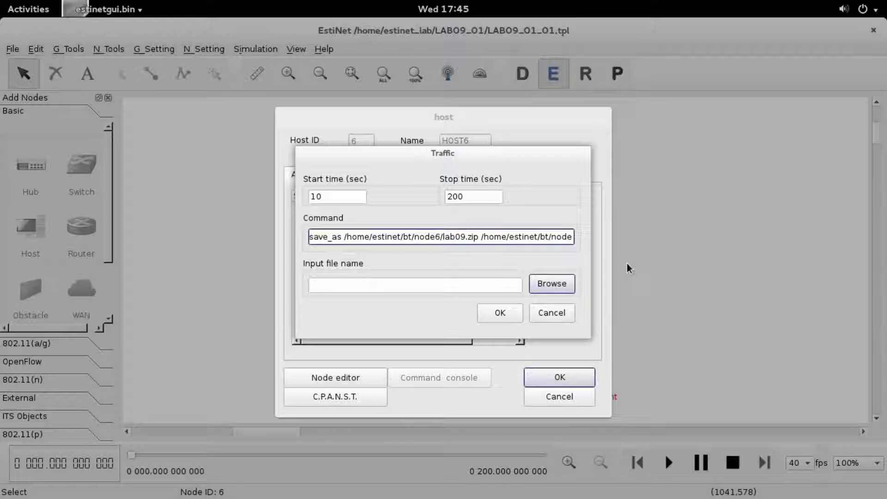
text(6/la)
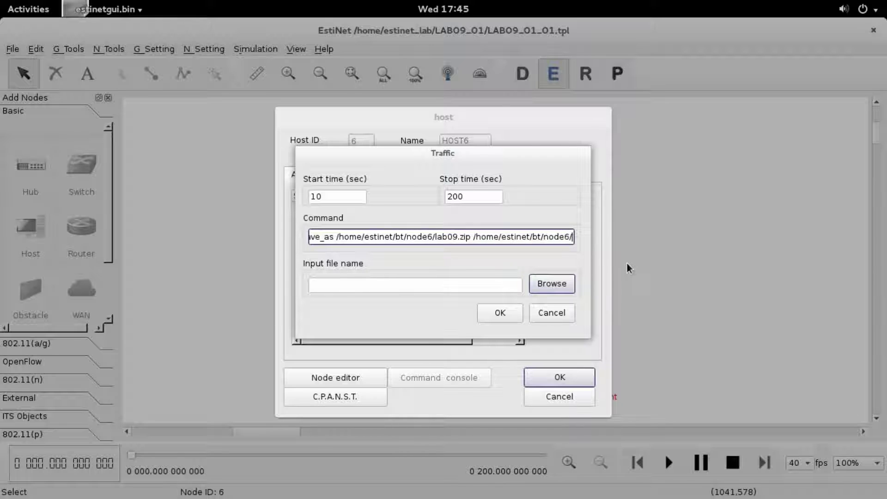
text(b)
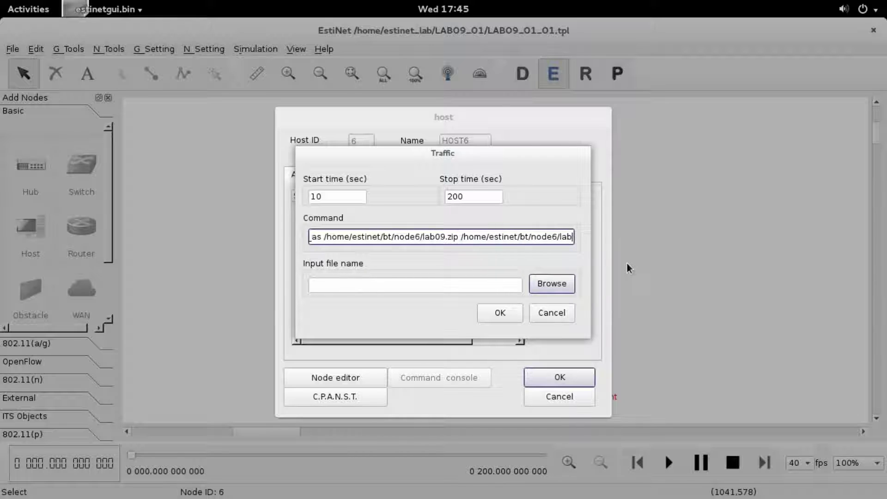
text(09.)
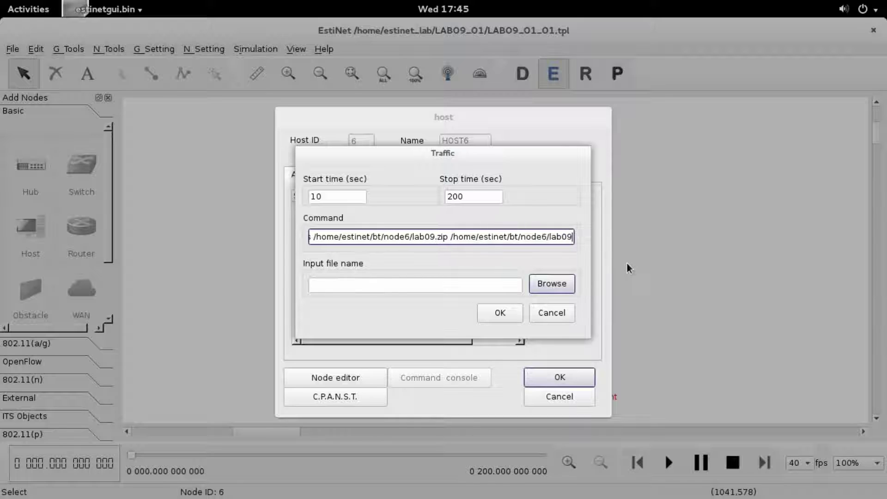
text(zip)
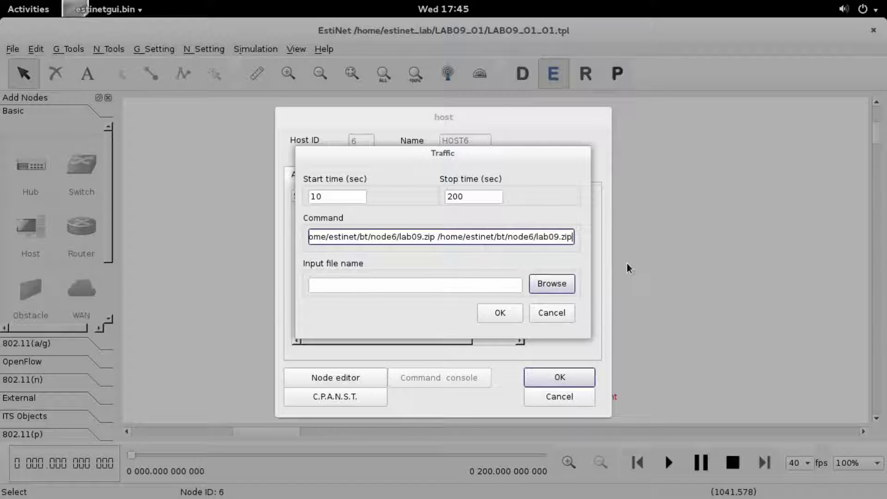
text(.torrent)
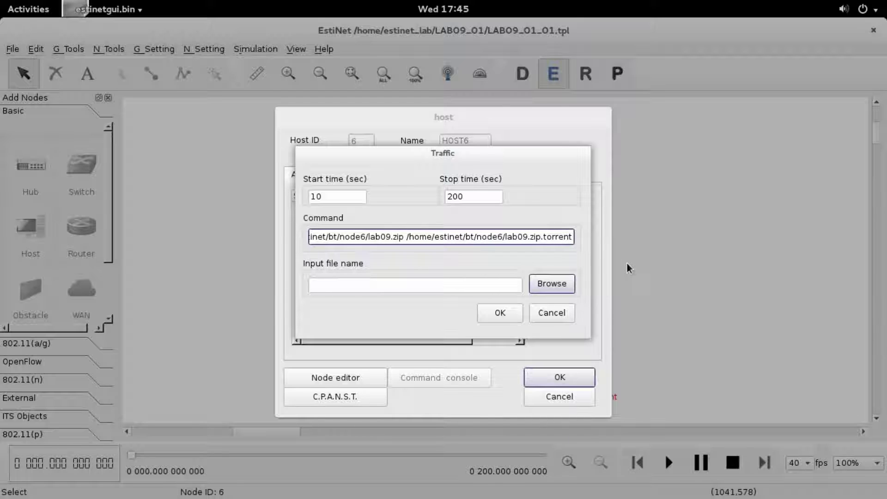
text( --)
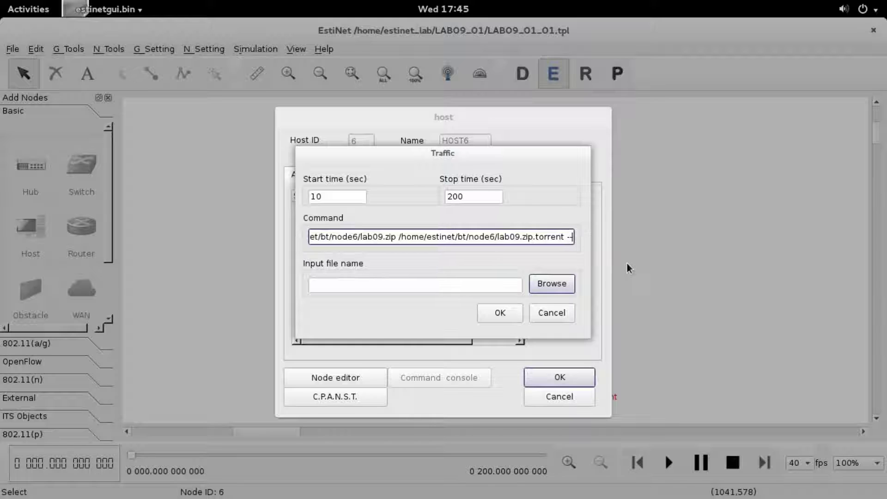
text(max_up)
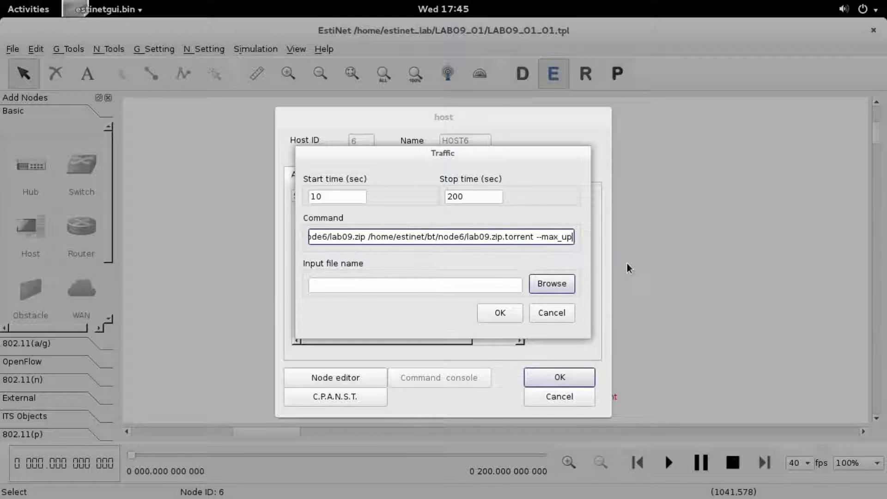
text(load_rat)
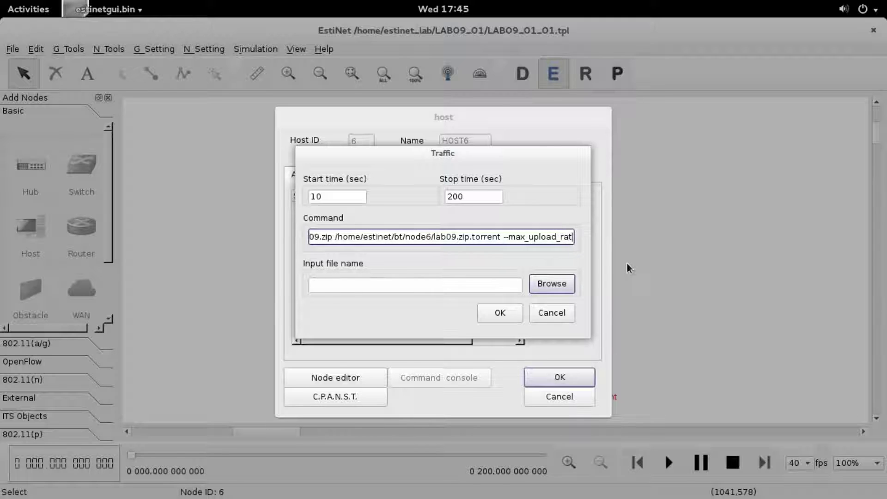
text(e 0)
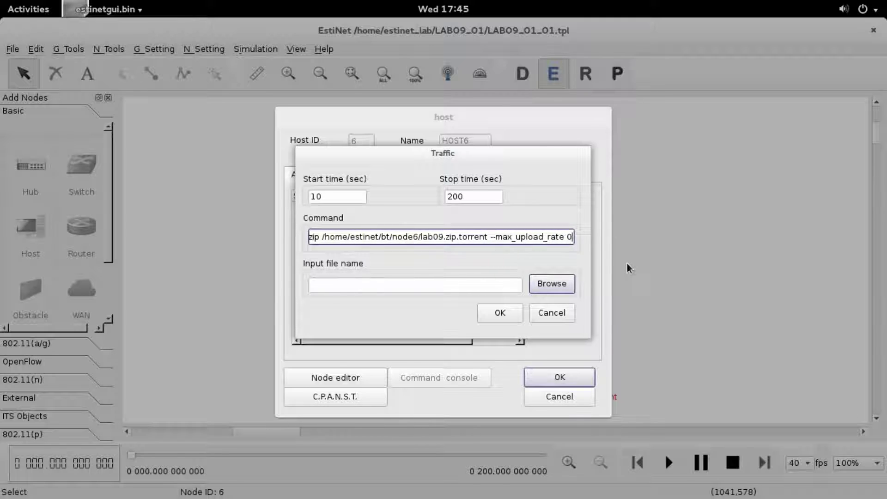
click(508, 313)
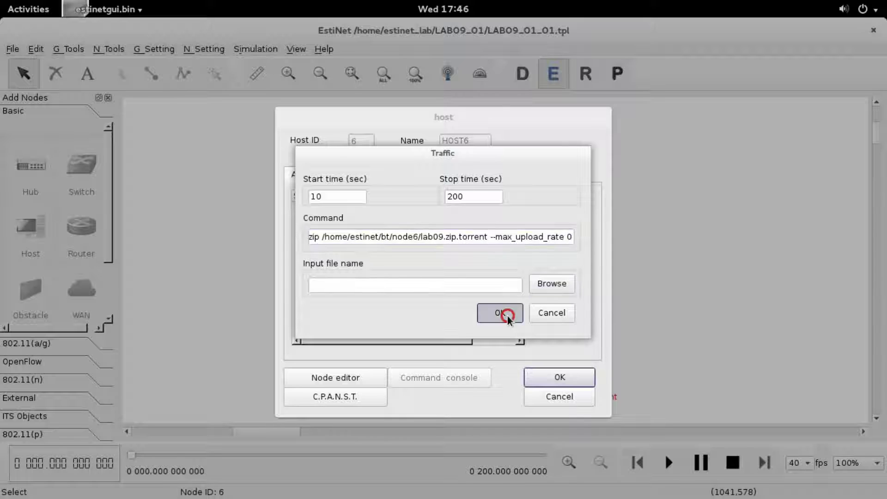
click(572, 378)
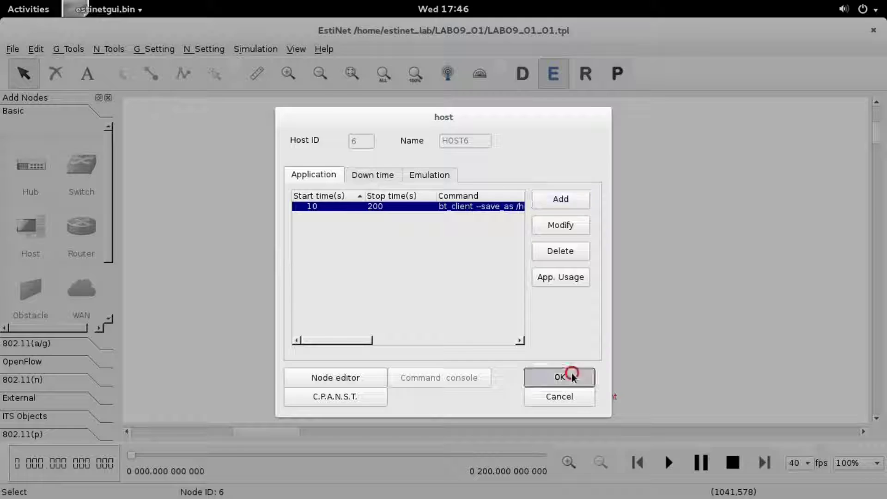
Check the packet statistics logging of incoming throughput in the MAC8023 module of host 6's node editor
right_click(590, 377)
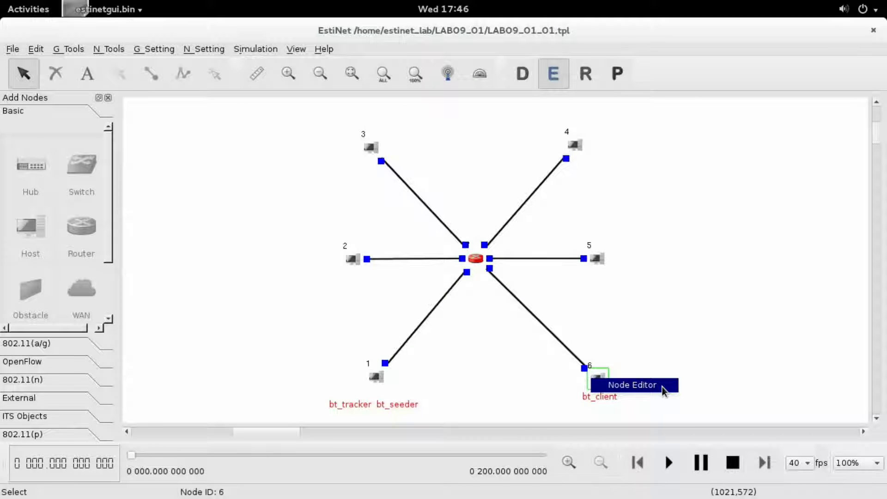
click(663, 386)
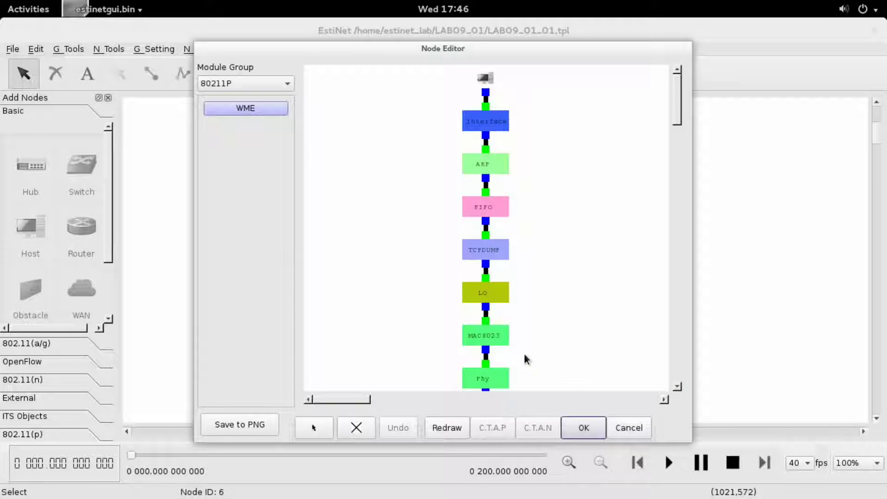
double_click(492, 335)
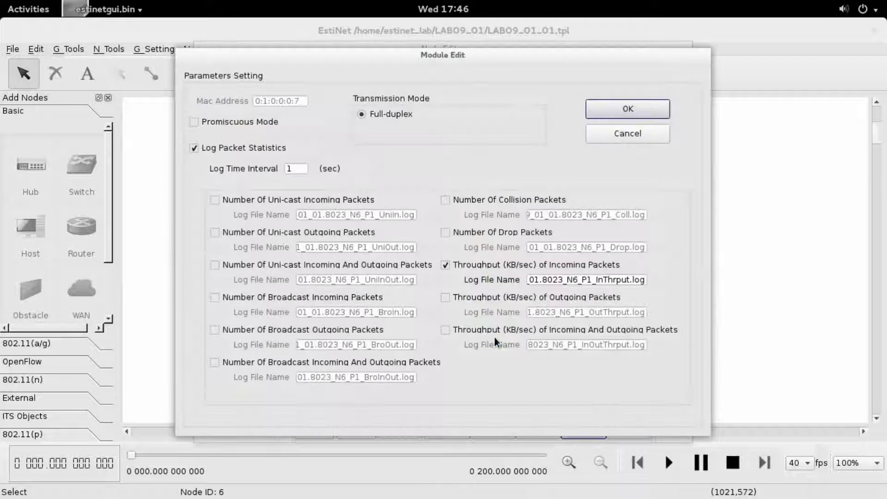
click(658, 118)
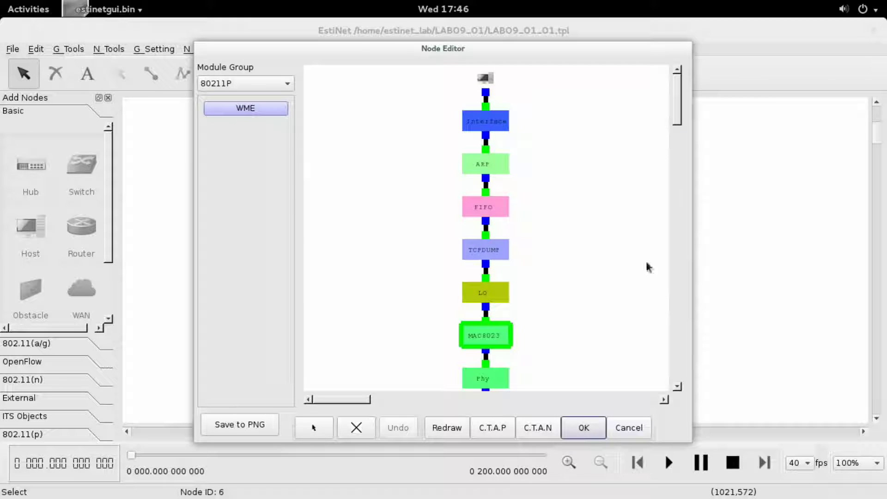
click(602, 429)
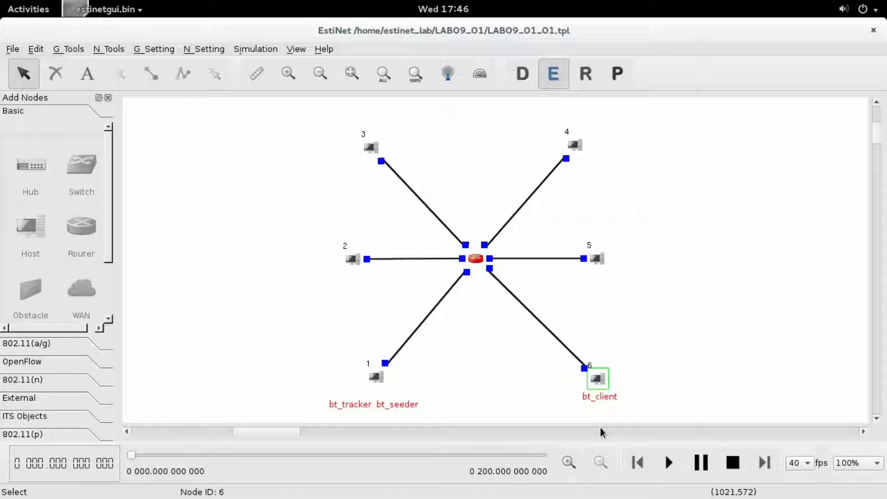
click(649, 397)
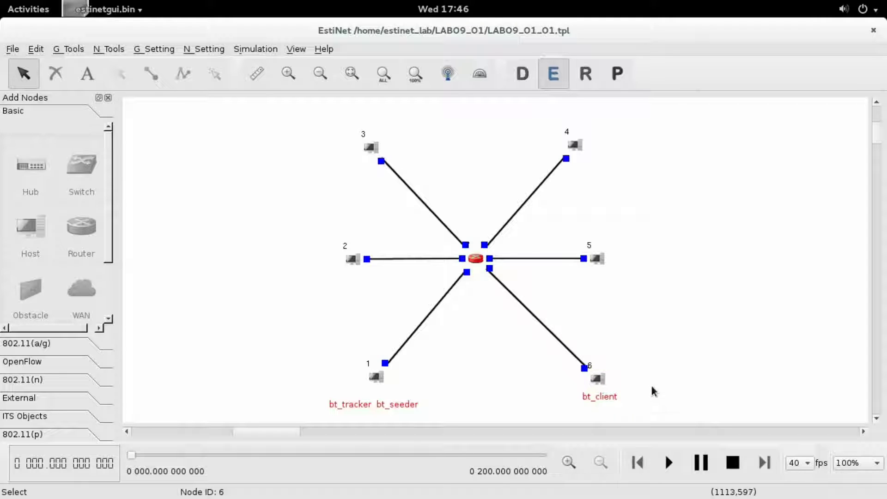
Switch to run mode to generate the configuration files, restore the window beside the terminal, and run the simulation
click(584, 78)
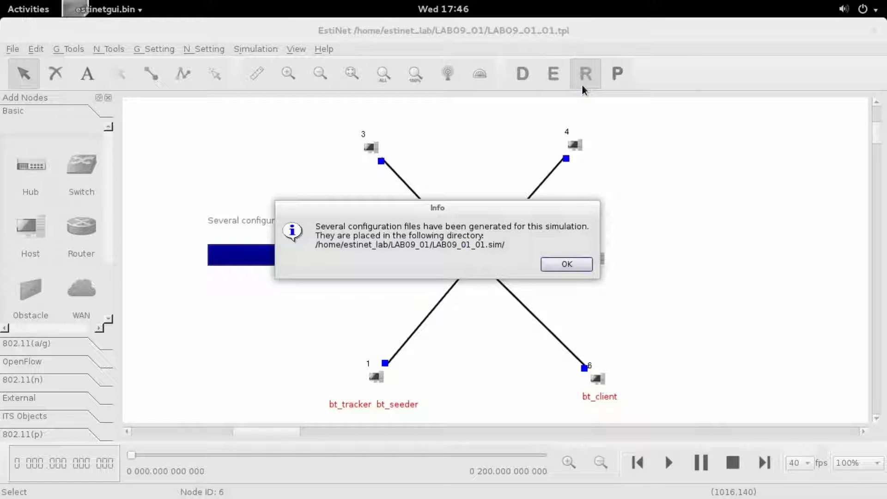
click(581, 264)
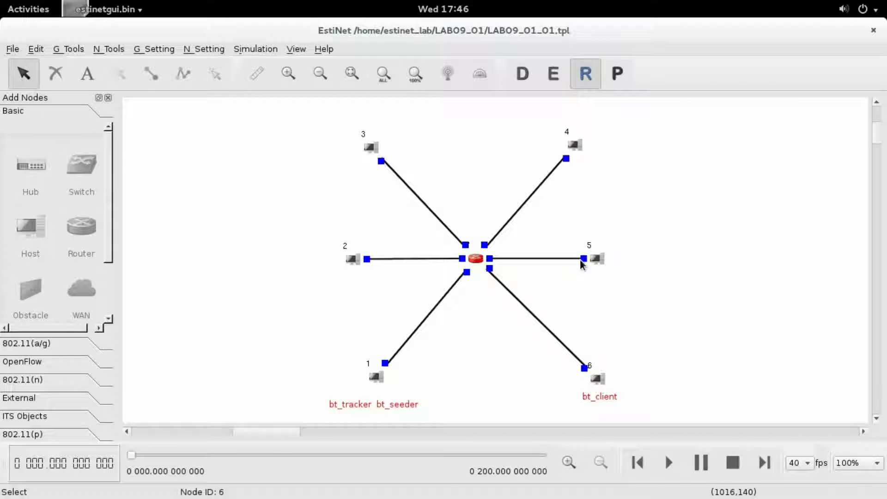
double_click(588, 25)
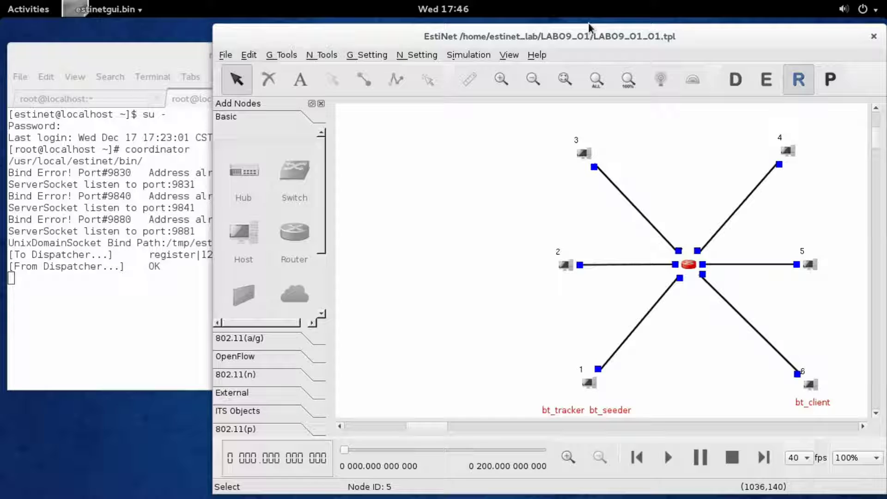
click(484, 56)
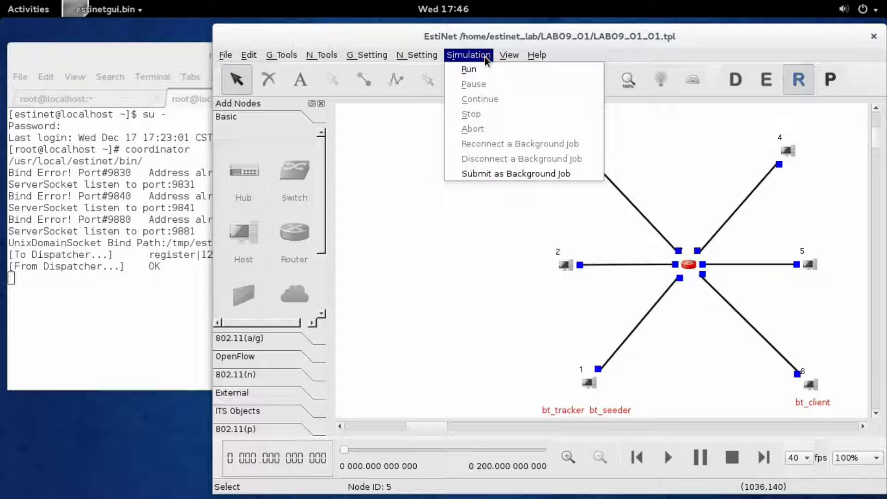
click(499, 77)
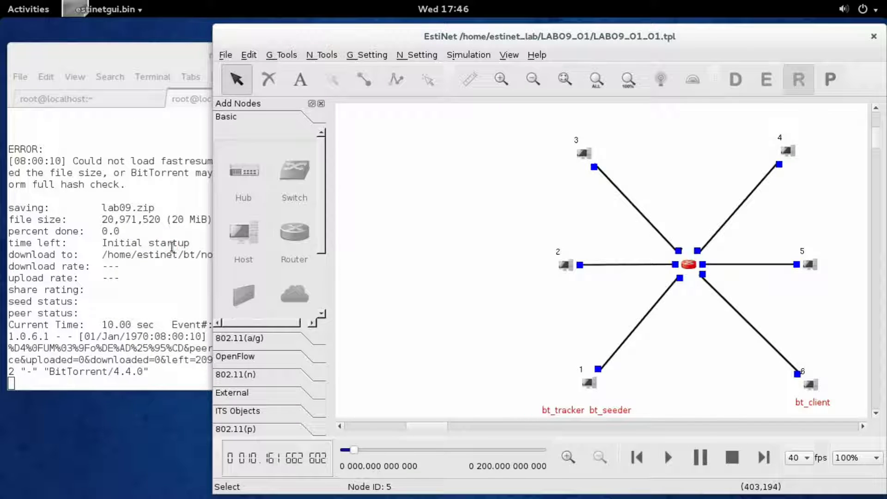
Examine the lab09.zip transfer progress in the coordinator's terminal output while the simulation runs
click(172, 247)
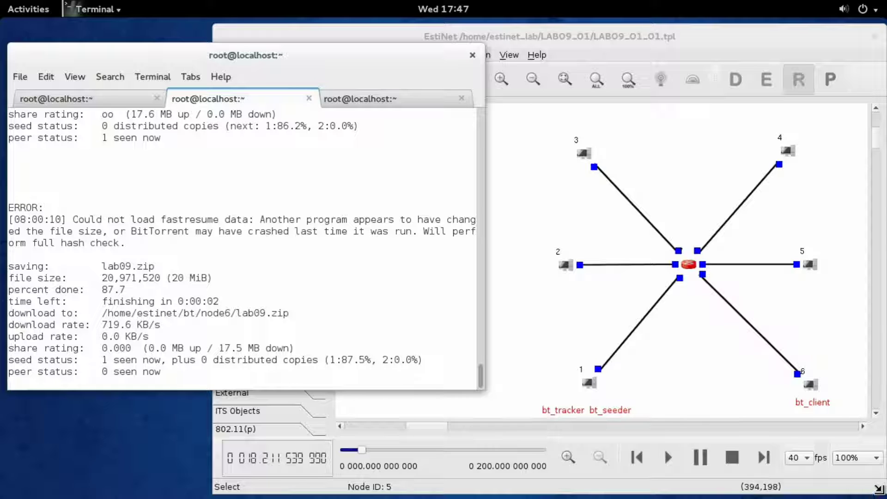
click(878, 488)
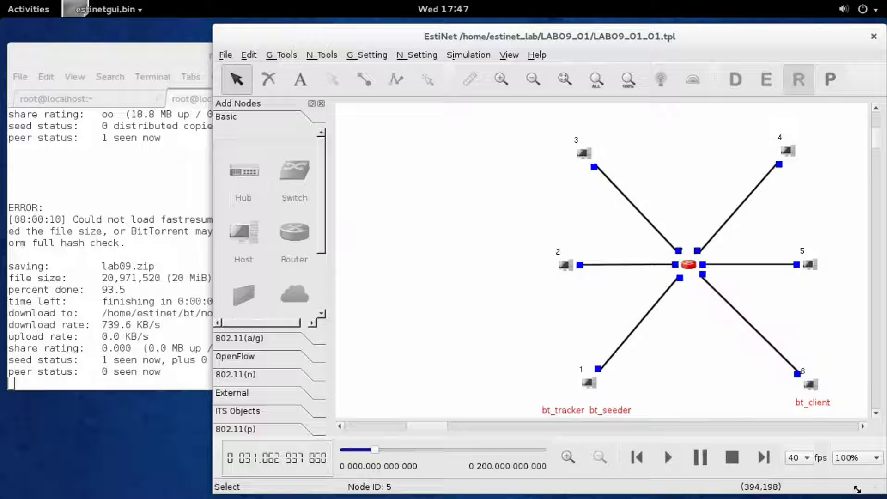
click(191, 343)
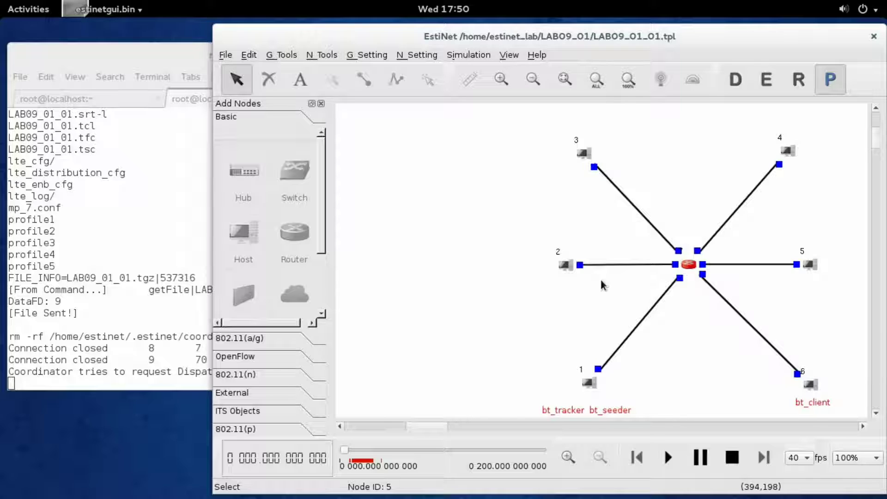
Set the playback speed to 0.01% and play back the simulation's packet animation
click(849, 459)
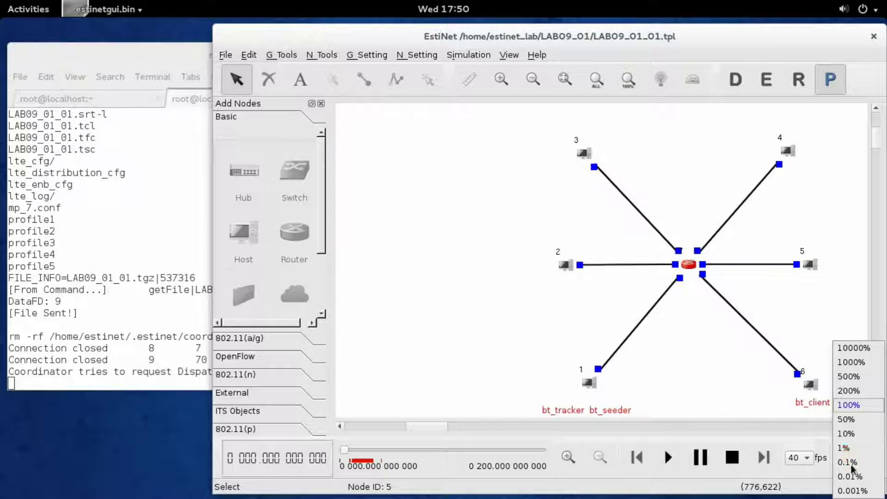
click(847, 477)
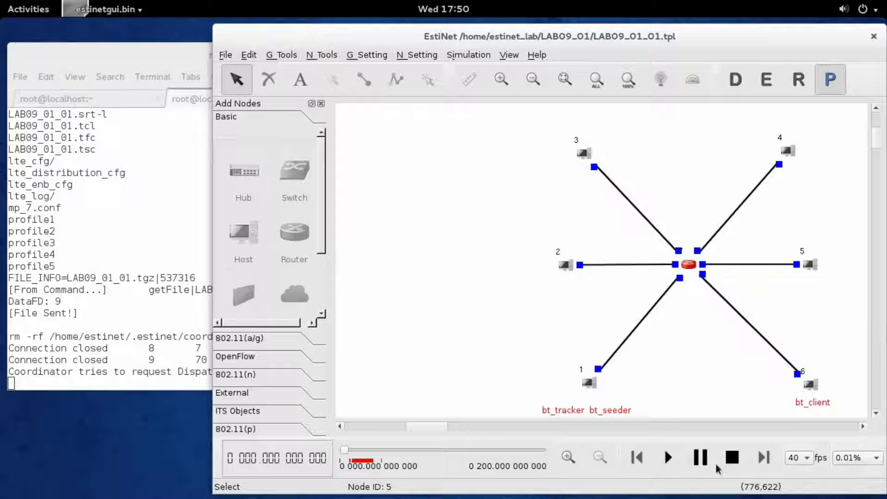
click(670, 460)
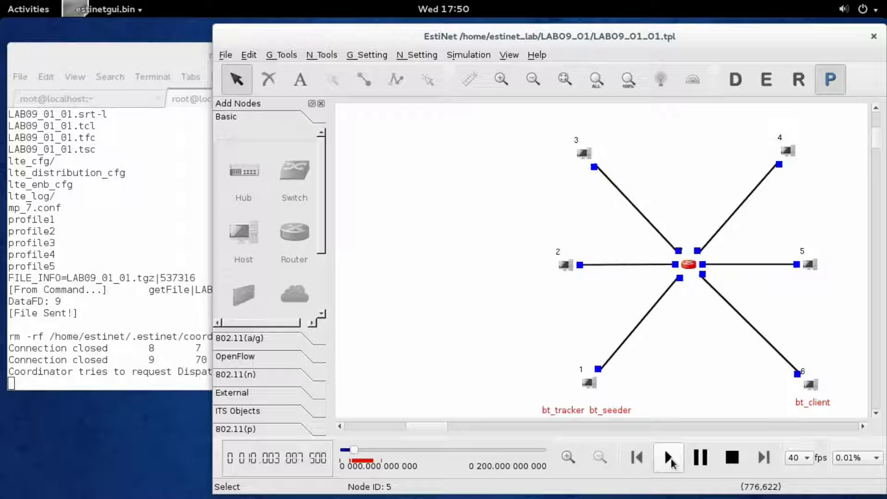
Advance the packet animation in short bursts to examine the DATA packets travelling between host 1, the router and host 6
click(668, 458)
click(668, 458)
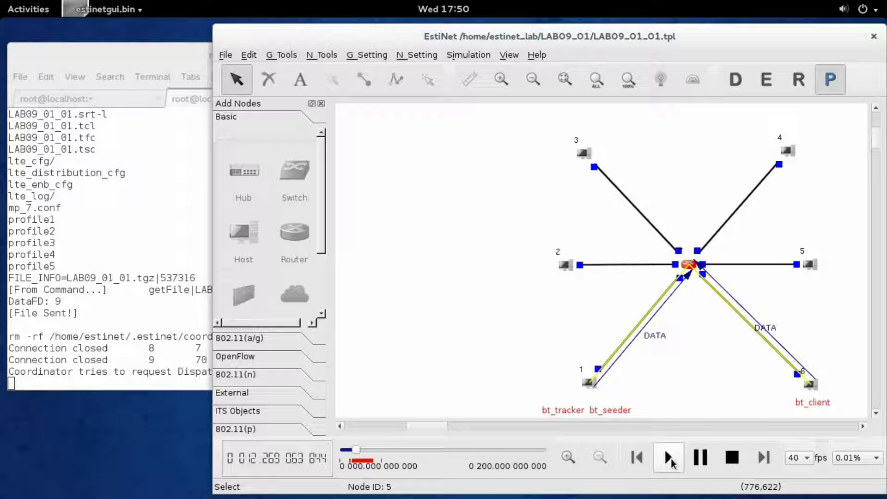
click(671, 462)
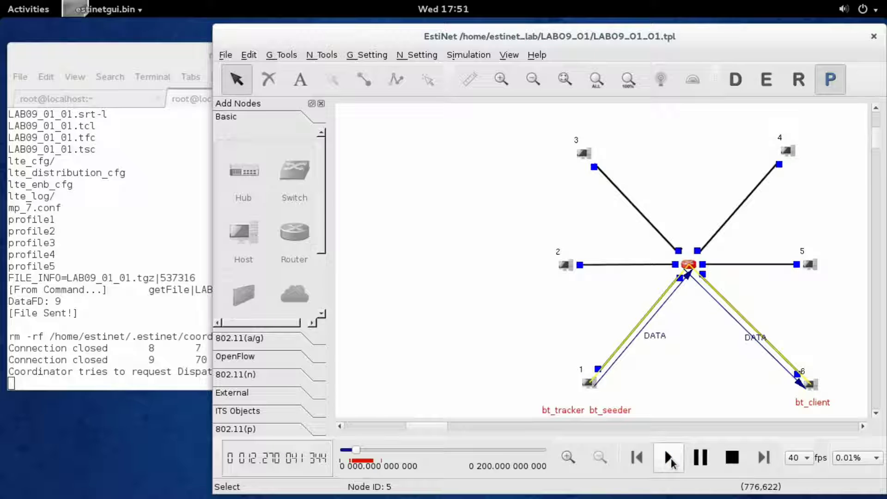
click(671, 462)
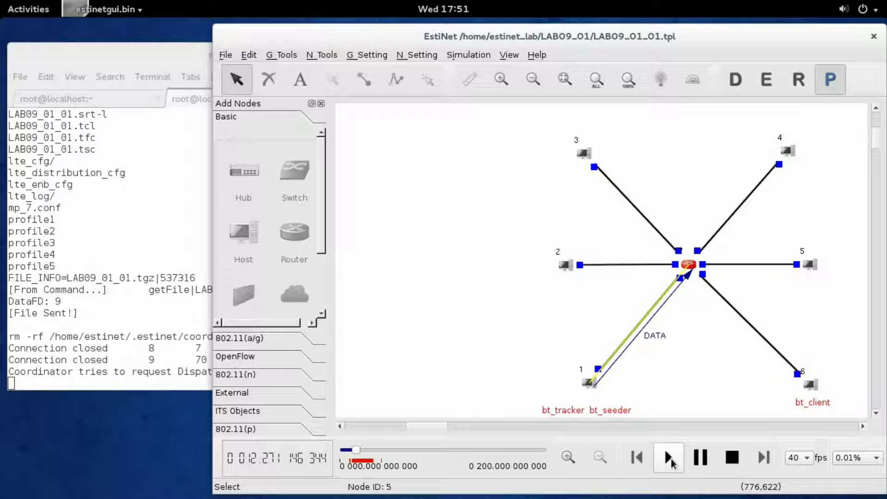
click(670, 461)
click(672, 462)
click(671, 461)
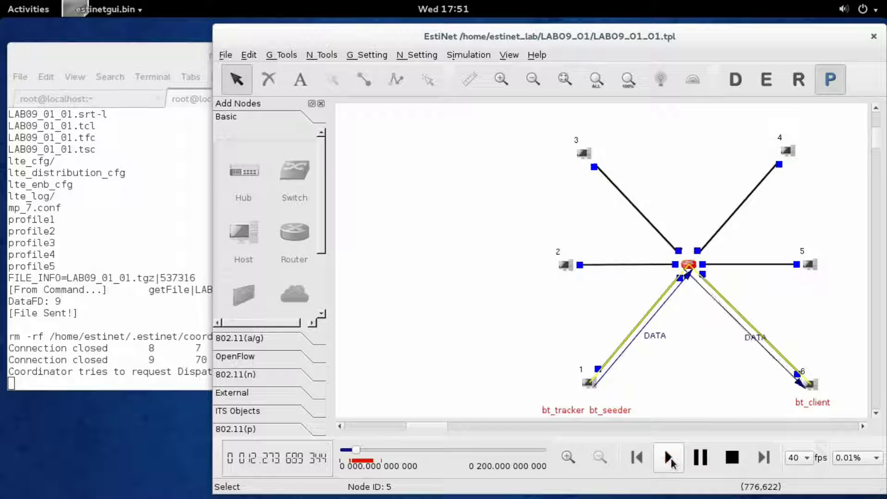
click(671, 461)
click(670, 458)
click(670, 461)
click(671, 461)
click(670, 458)
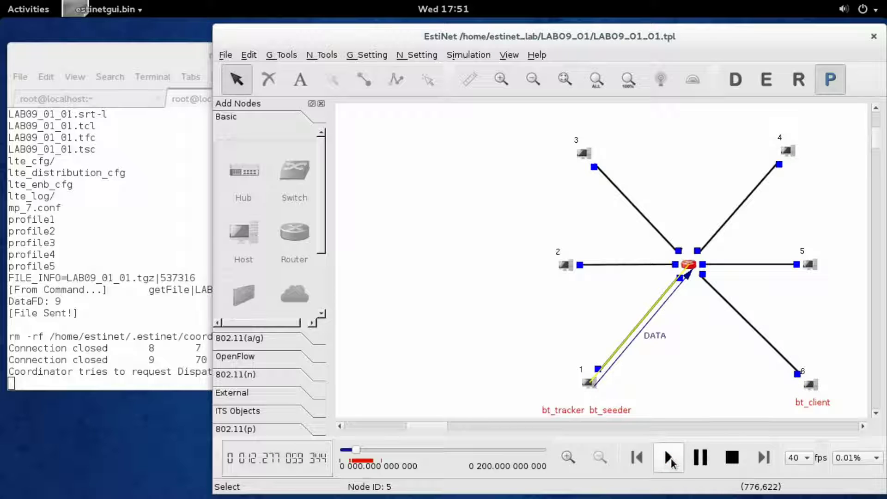
click(670, 459)
click(670, 459)
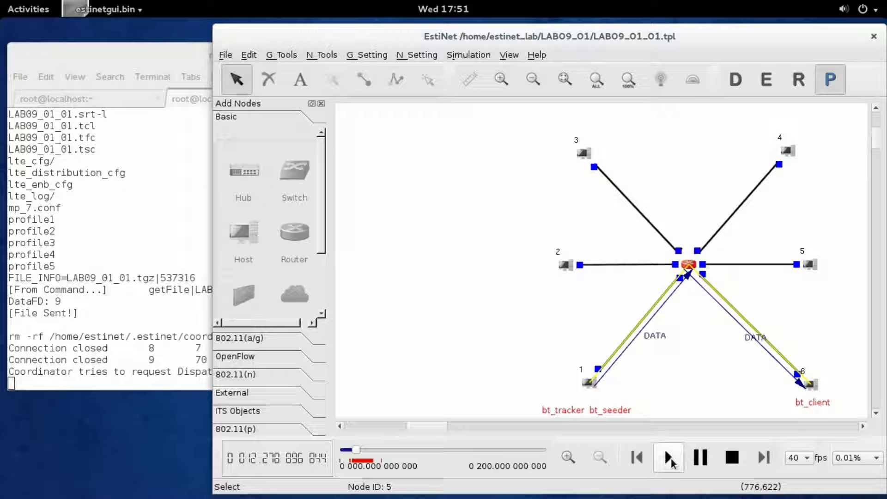
click(670, 459)
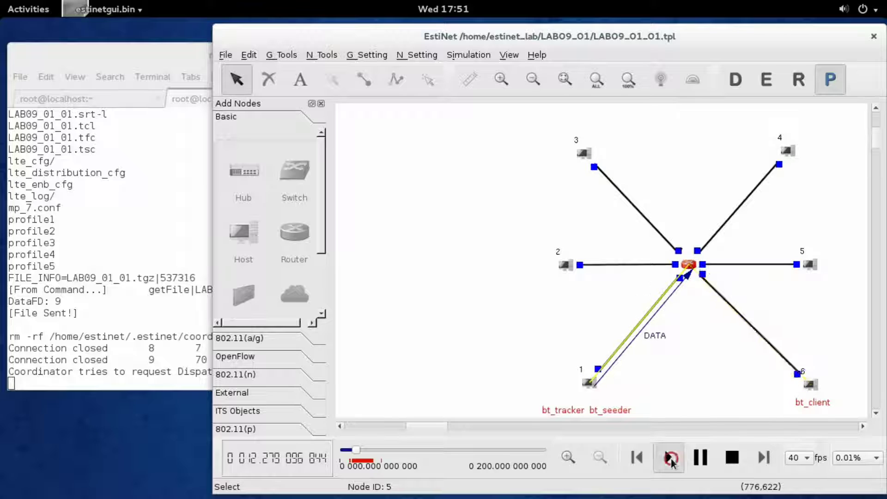
click(671, 459)
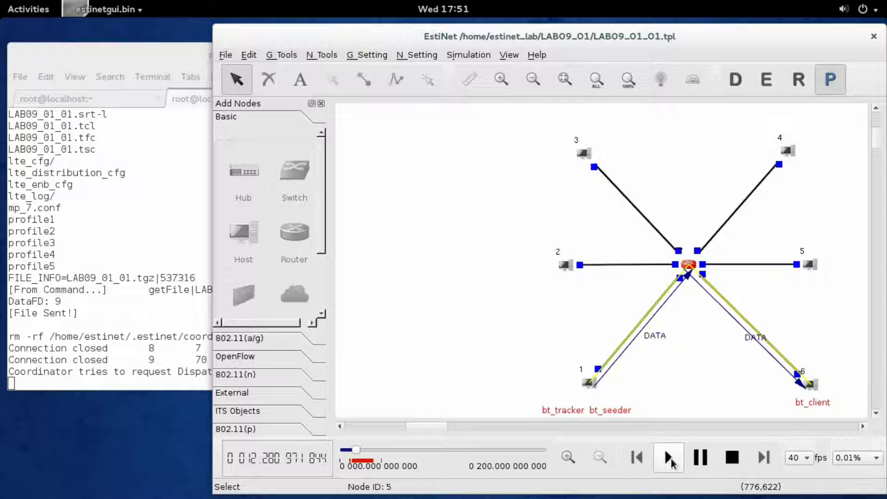
click(670, 459)
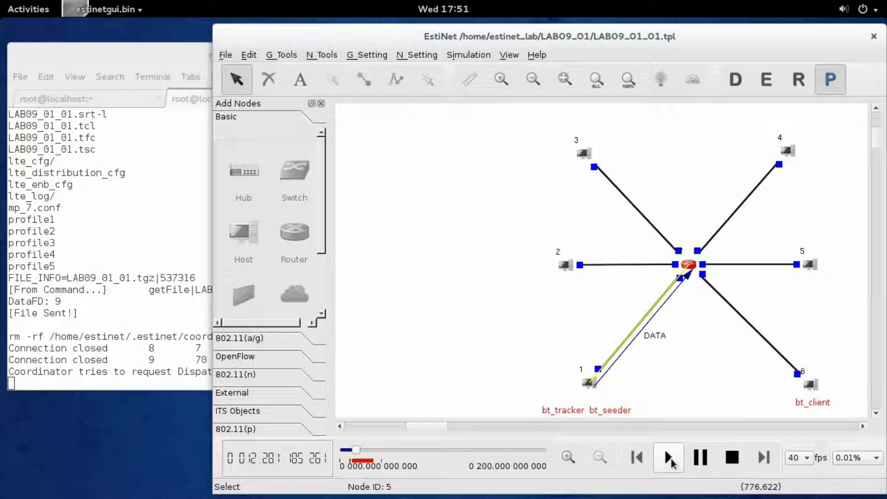
click(671, 459)
click(670, 459)
click(670, 458)
Switch to the terminal and review the coordinator's earlier output on the lab09.zip download by node 6
click(156, 329)
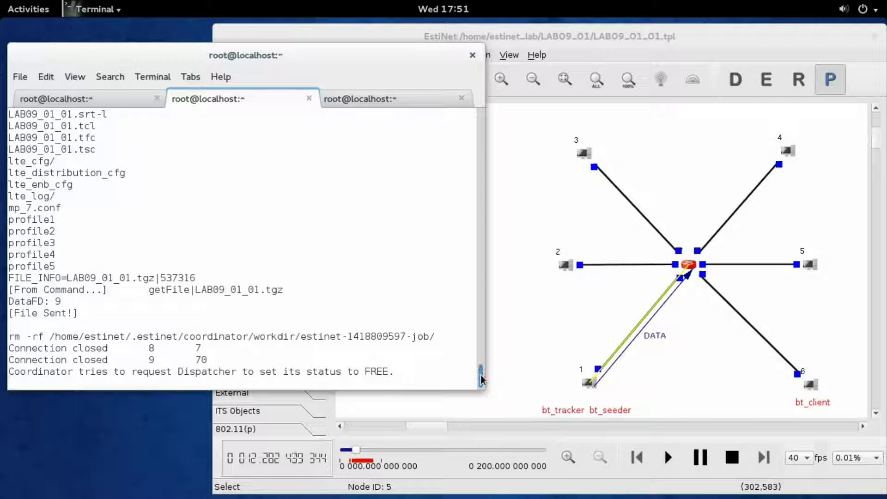
scroll(477, 366, up, 5)
scroll(476, 361, down, 10)
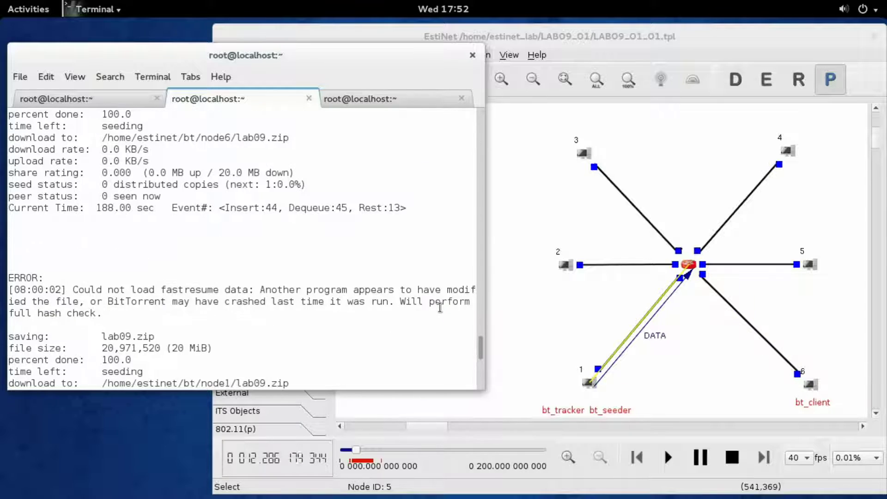
drag(482, 345, 480, 197)
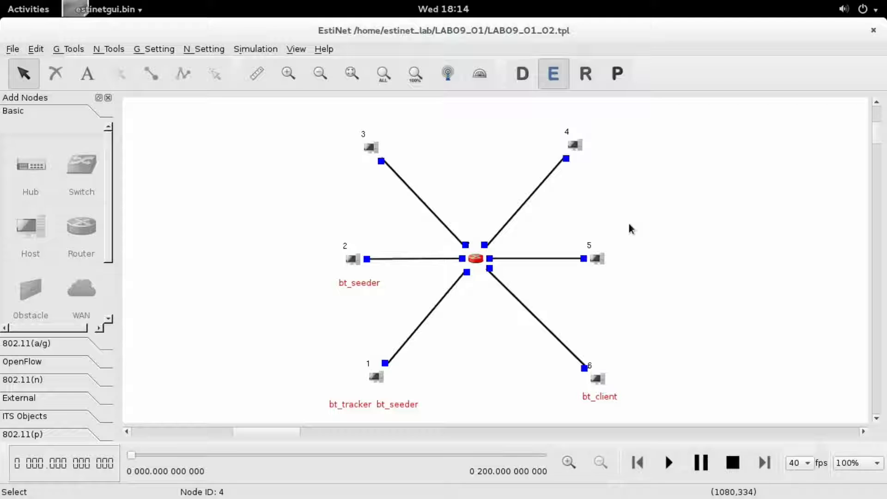
In the LAB09_01_02 topology, check the application commands configured on host 1 and host 6
double_click(382, 386)
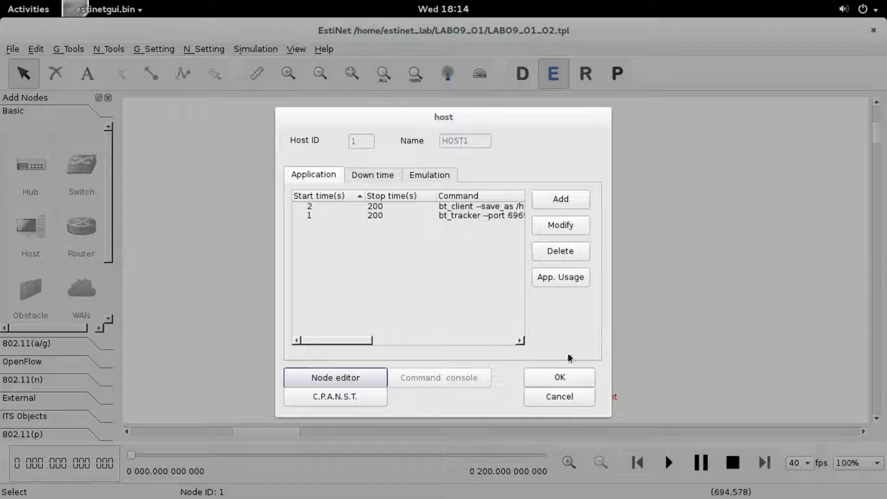
click(579, 376)
double_click(598, 376)
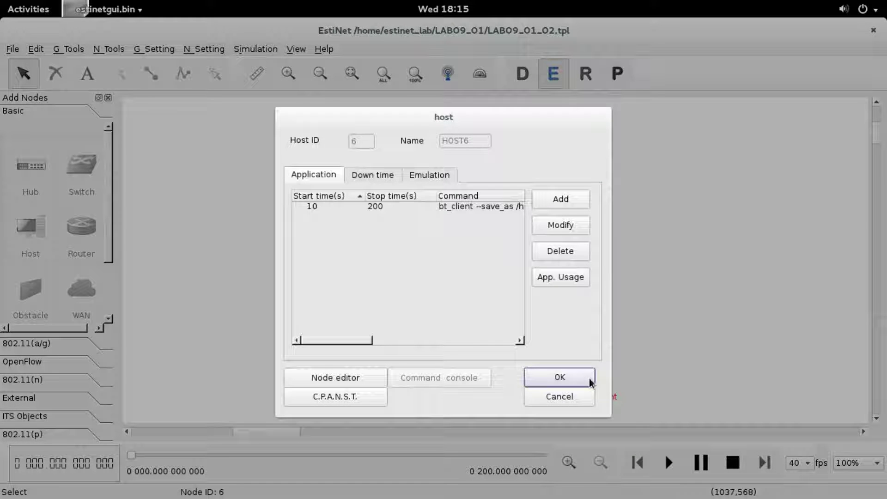
click(589, 378)
Add a new application entry to host 2 with a start time of 2 seconds
click(349, 256)
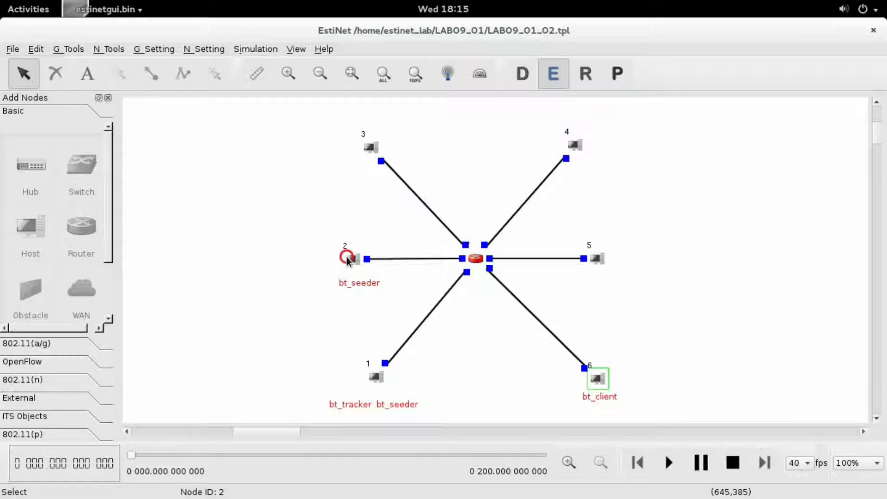
double_click(359, 263)
click(564, 199)
double_click(330, 197)
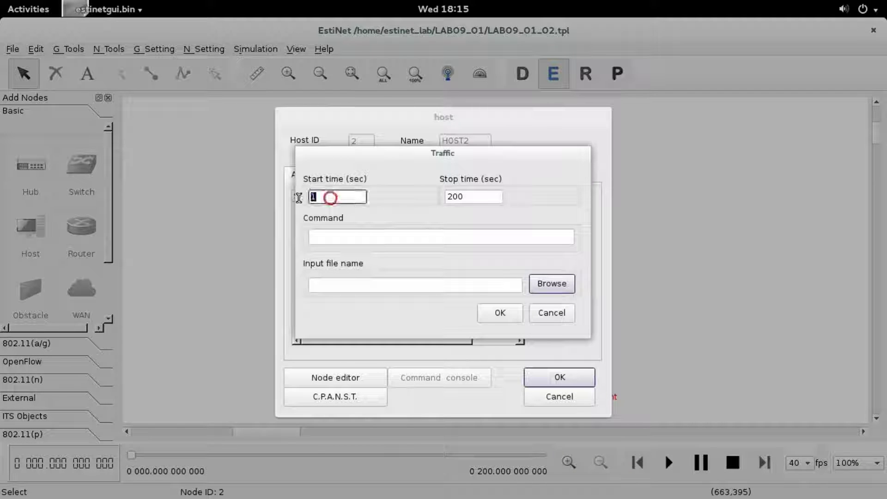
text(2)
click(412, 237)
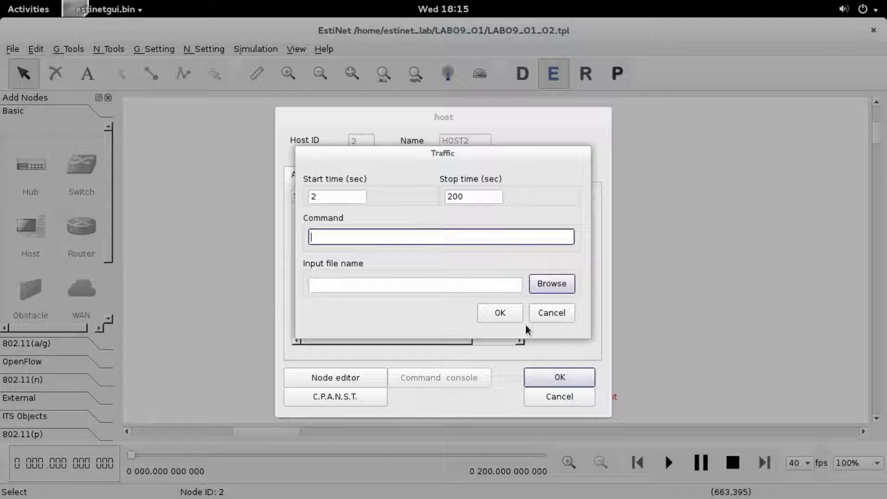
Set host 2's application command to "bt_client --save_as /home/estinet/bt/node2/lab09.zip /home/estinet/bt/node2/lab09.zip.torrent --max_upload_rate 0" and save the host settings
text(bt_client --save_as /home)
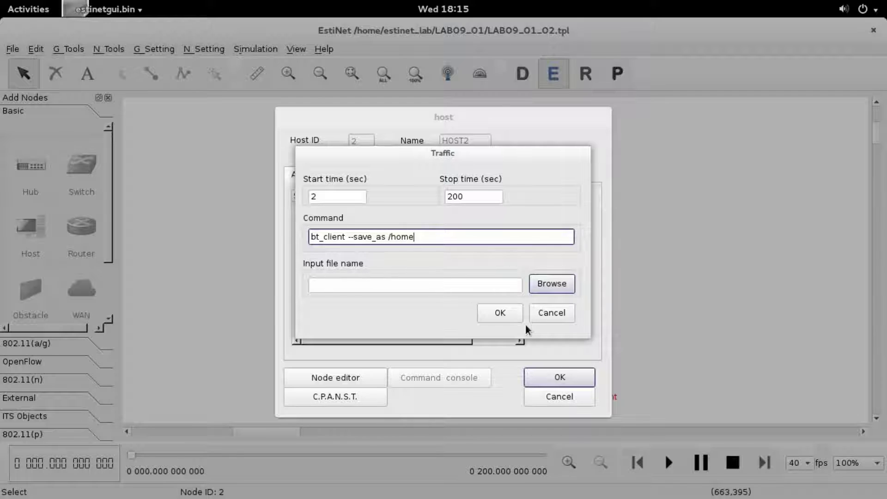
text(/estinet/bt/node2/)
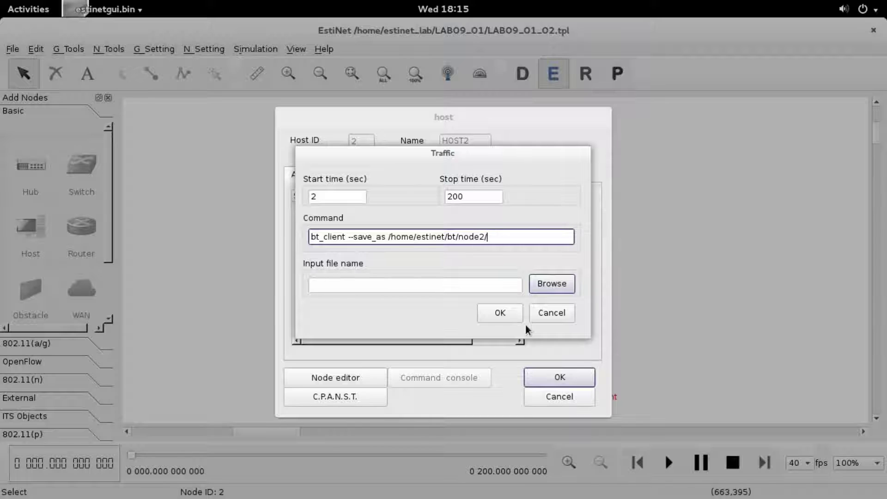
text(lab09.zip)
text( /hom)
text(e/est)
text(inet/)
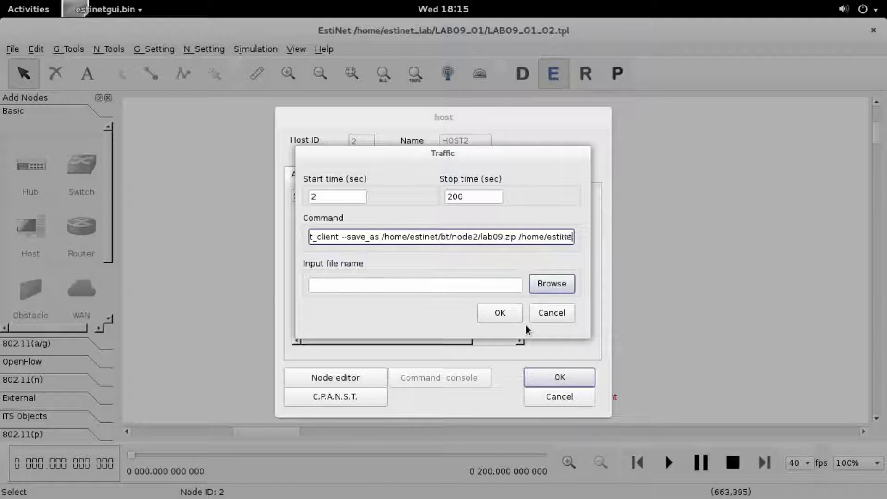
text(bt/n)
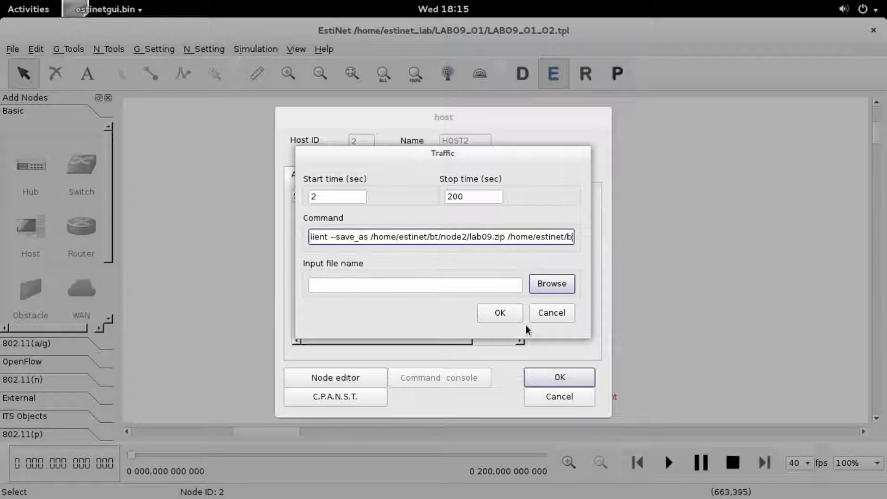
text(ode)
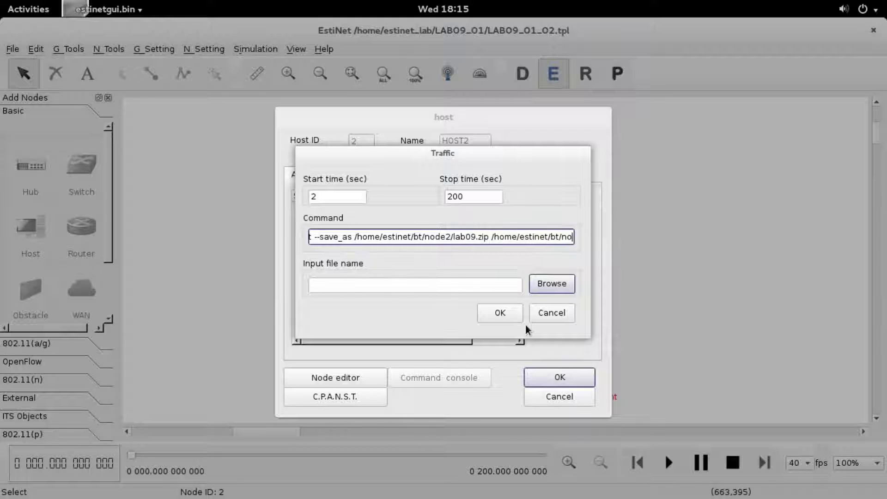
text(2/)
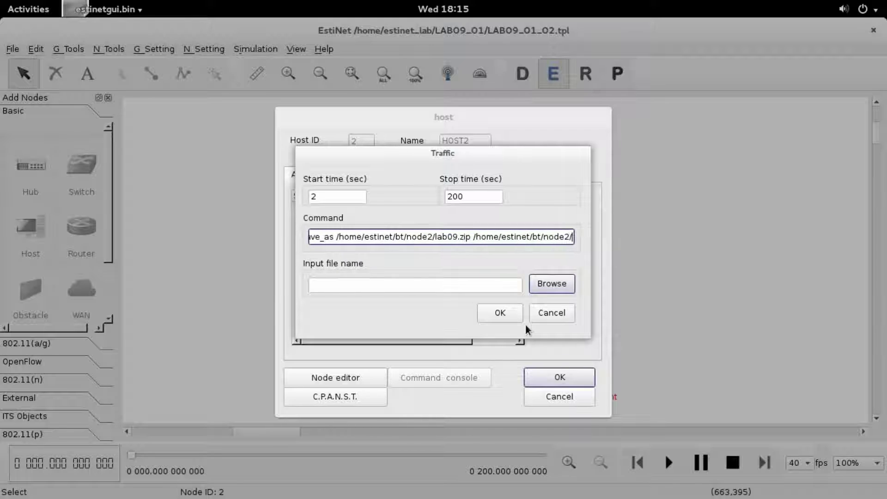
text(lab09)
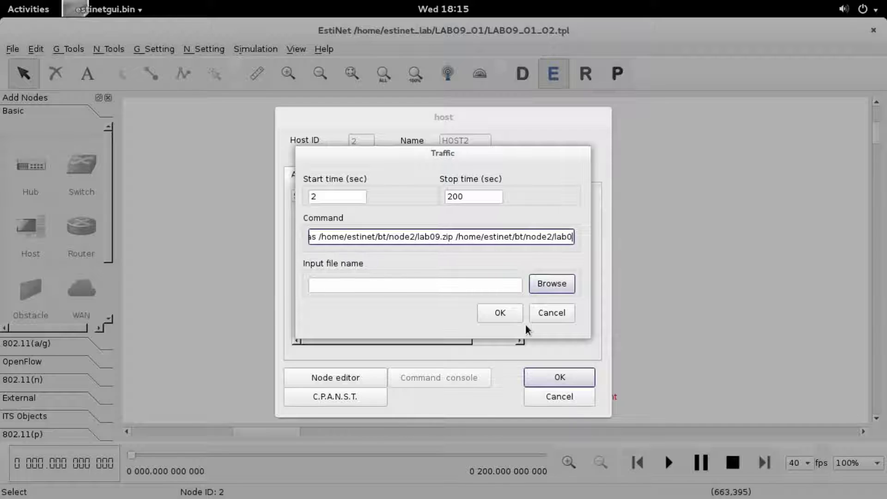
text(.zip)
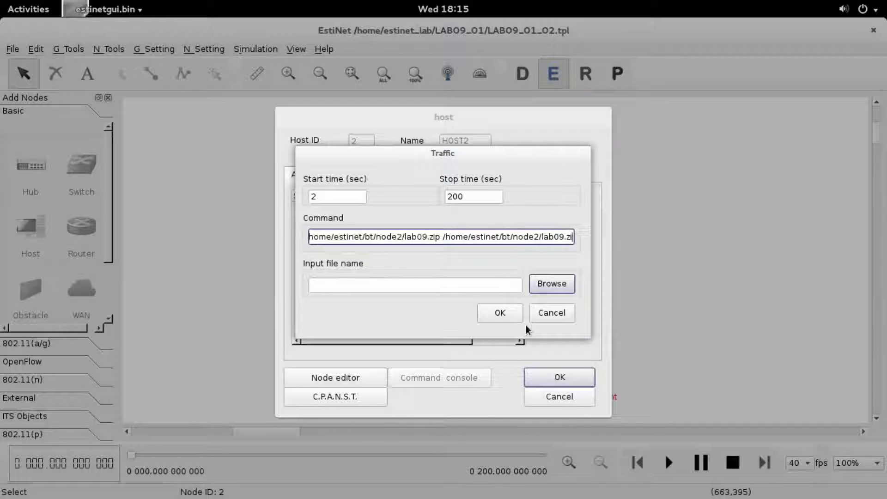
text(.torrent -)
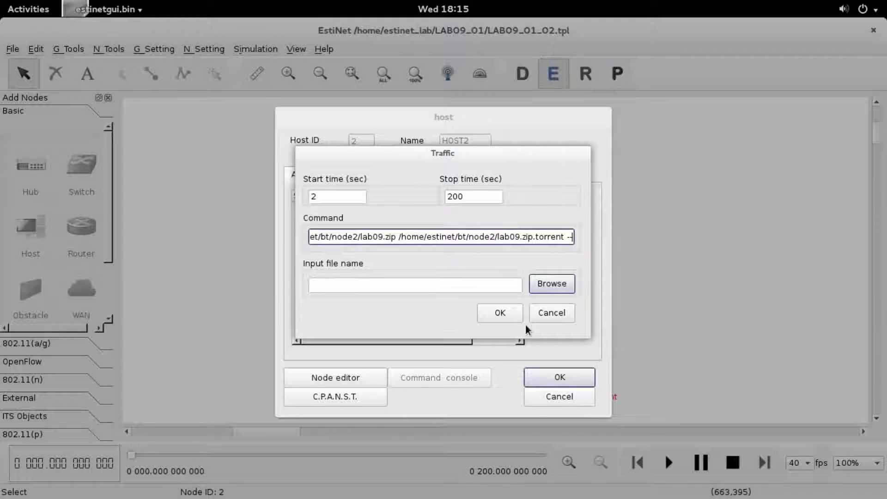
text(-max_upload)
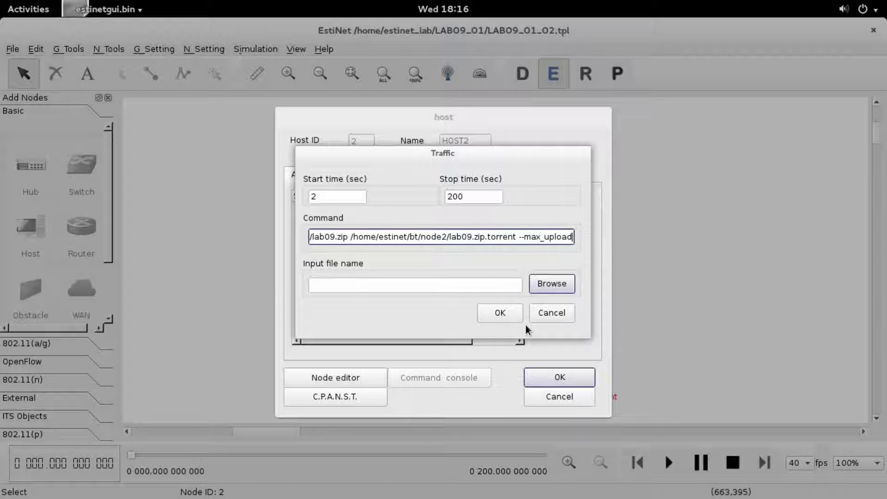
text(_)
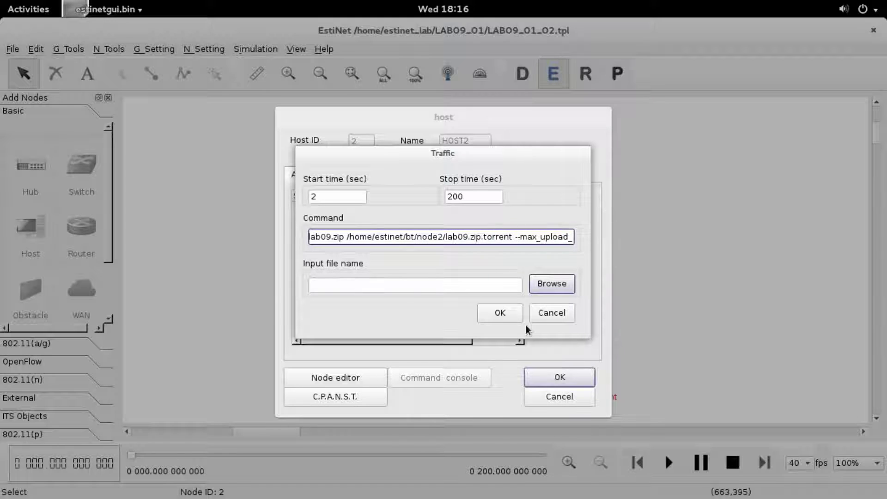
text(rate)
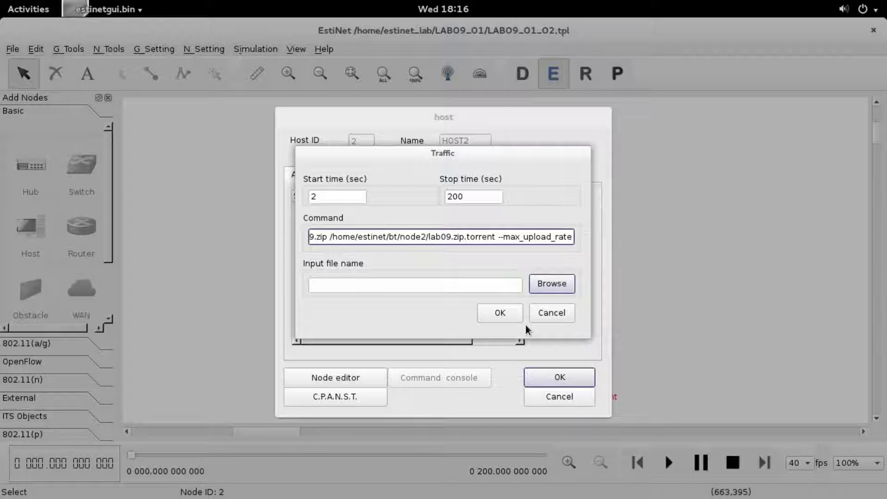
text( -)
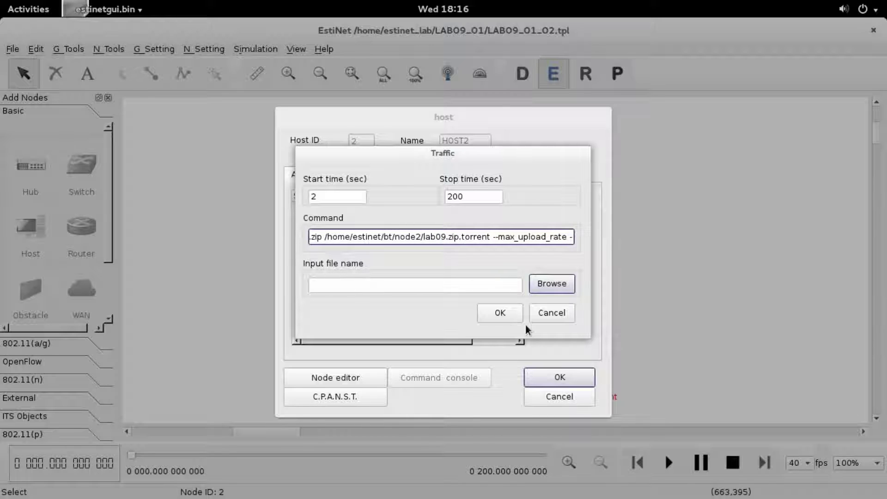
key(BackSpace)
text(0)
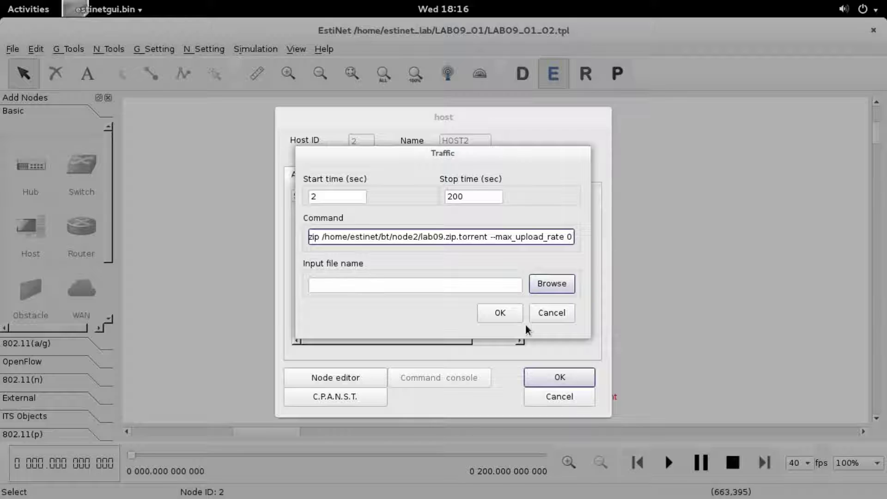
click(511, 317)
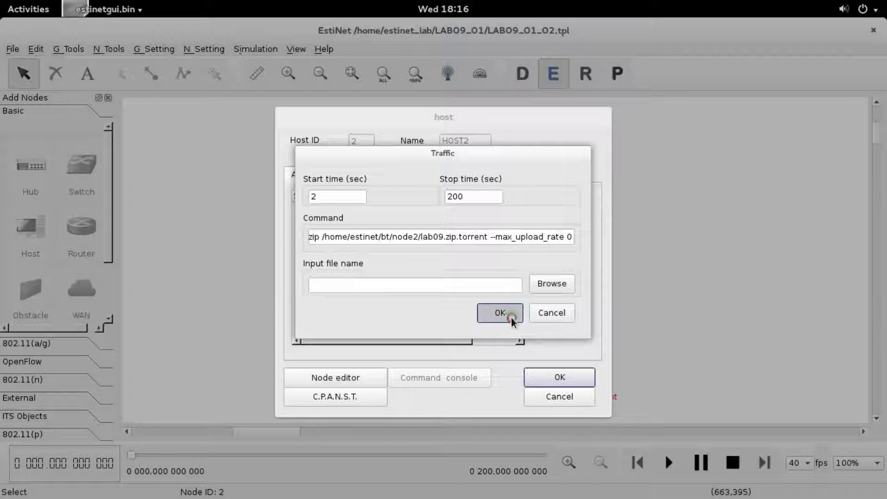
click(575, 378)
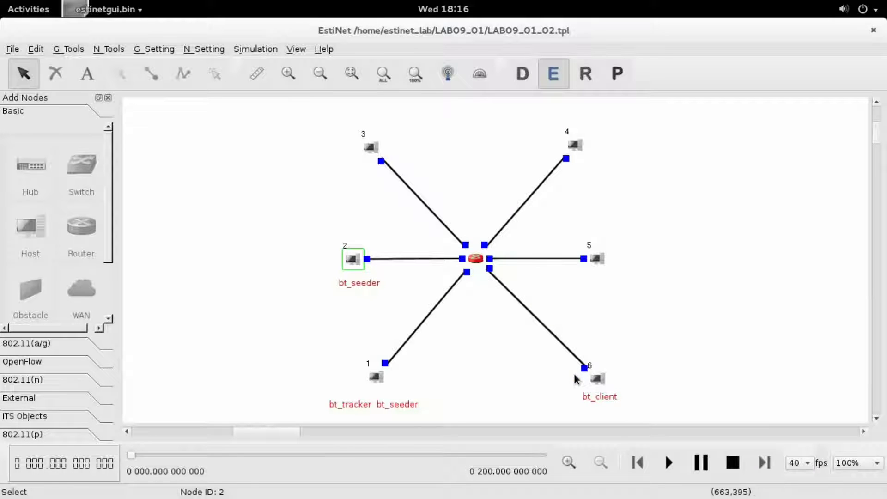
Switch LAB09_01_02 to run mode to generate its simulation configuration files
click(653, 318)
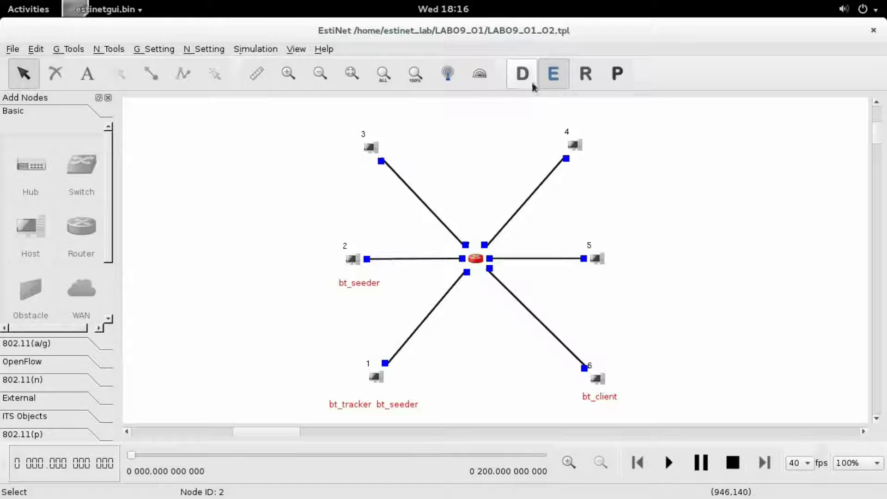
click(594, 77)
click(579, 265)
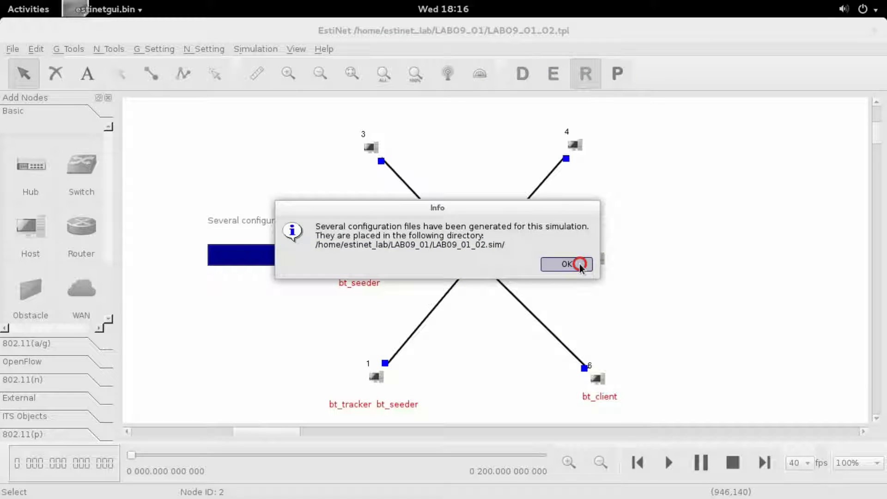
Run the LAB09_01_02 simulation, follow its progress in the terminal, and acknowledge its completion
double_click(573, 29)
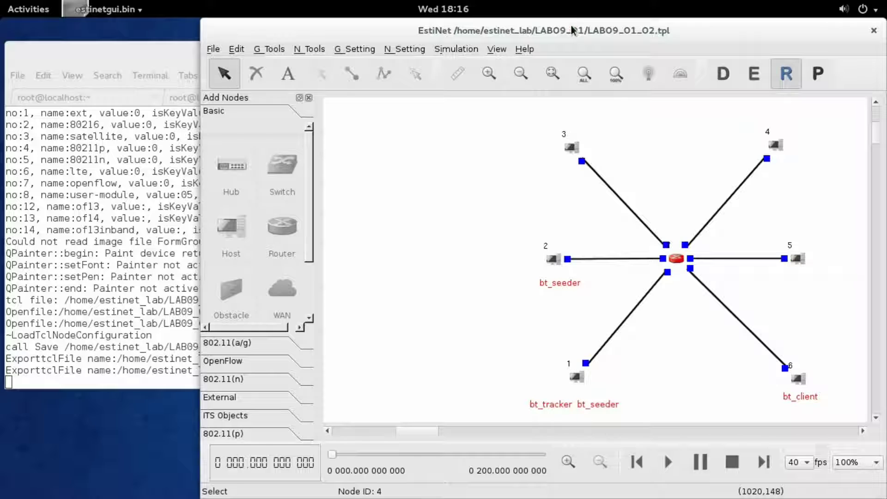
click(459, 51)
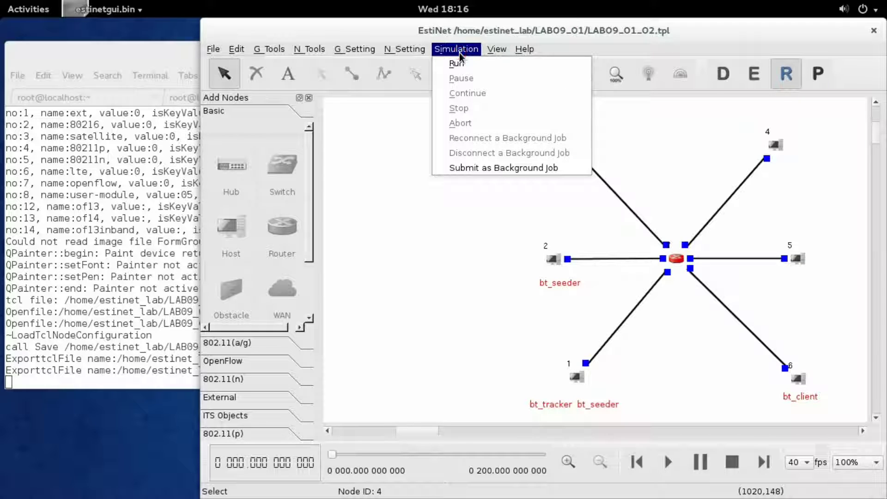
click(473, 66)
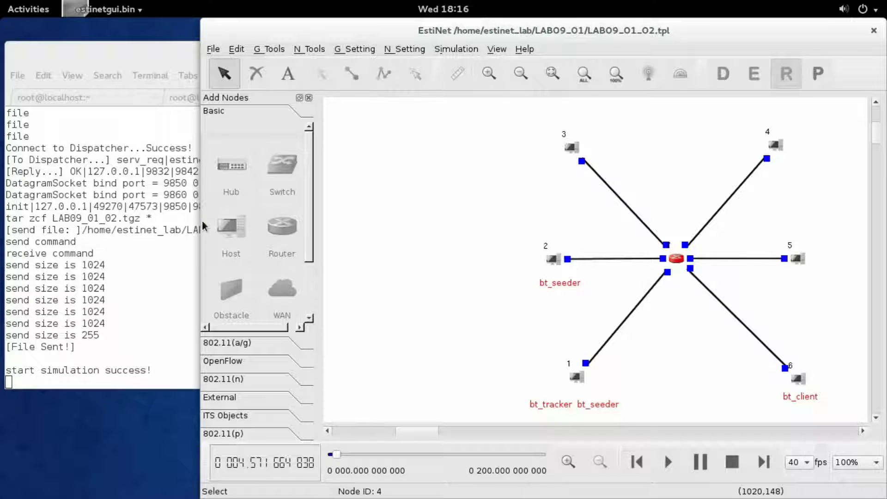
click(167, 226)
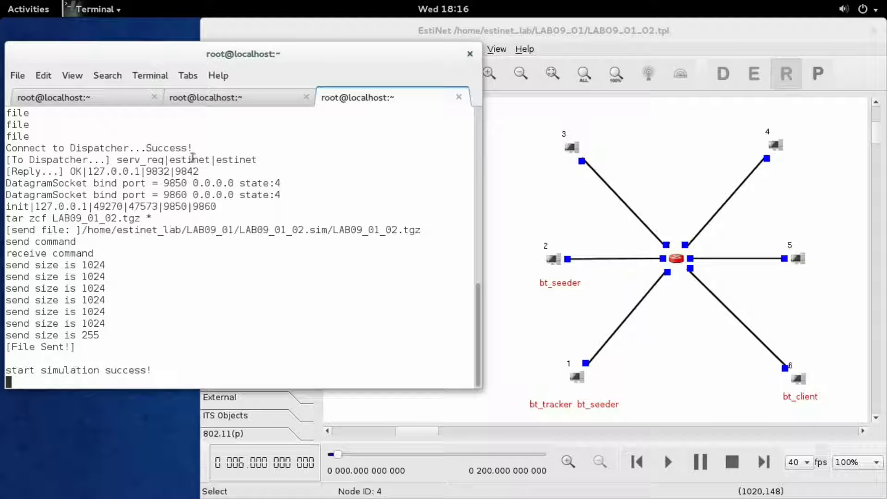
click(249, 102)
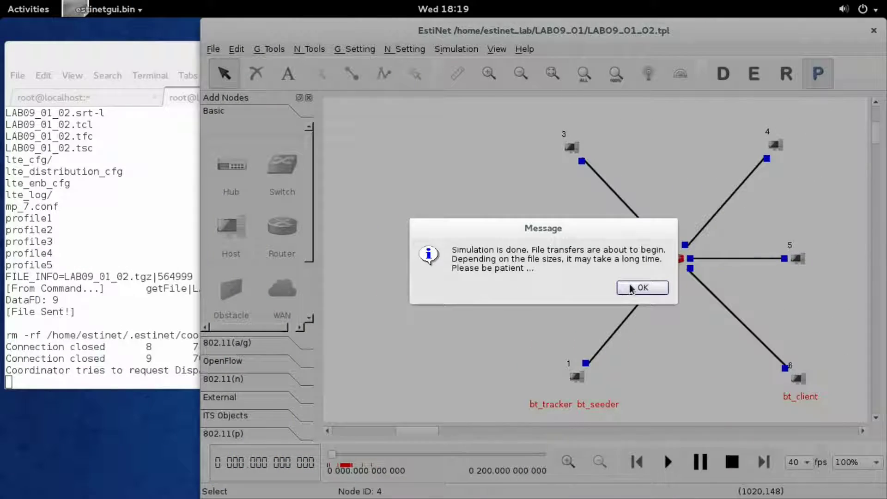
click(638, 288)
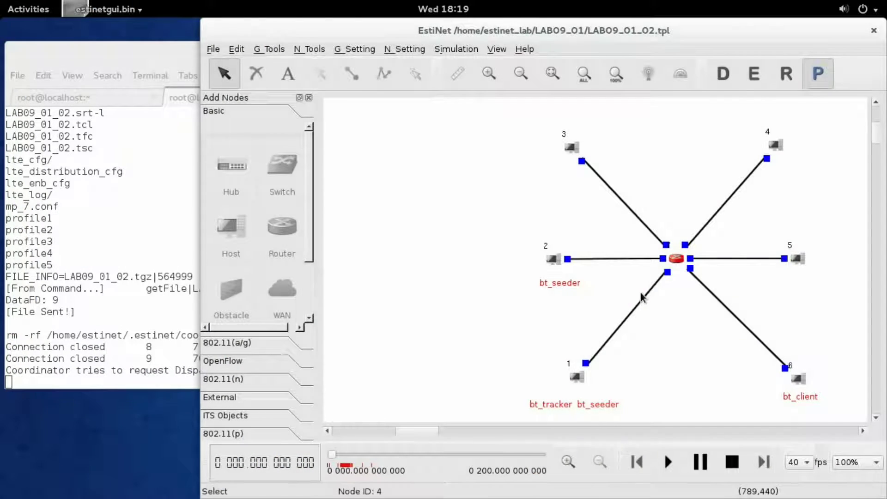
Set the playback speed to 0.01% and start playing the LAB09_01_02 packet animation
click(841, 465)
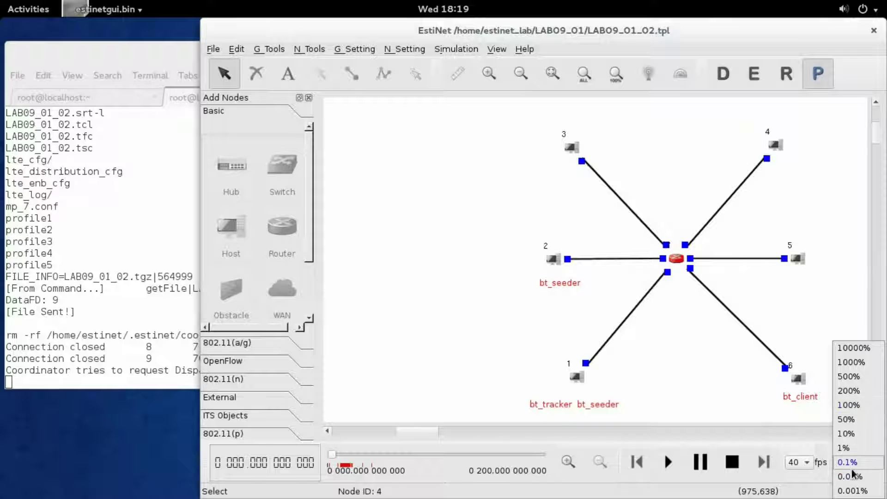
click(849, 476)
click(666, 461)
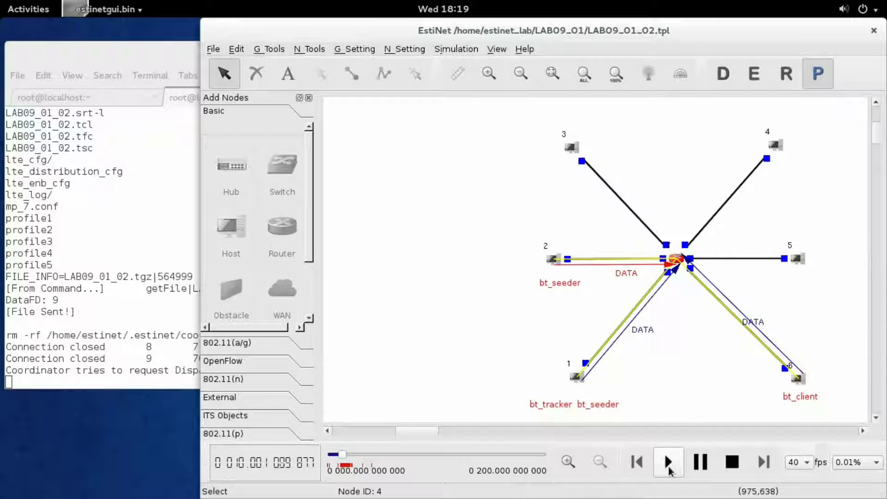
Play the packet animation in short intervals from about 10 seconds to examine host 6's first exchanges with hosts 1 and 2
click(669, 469)
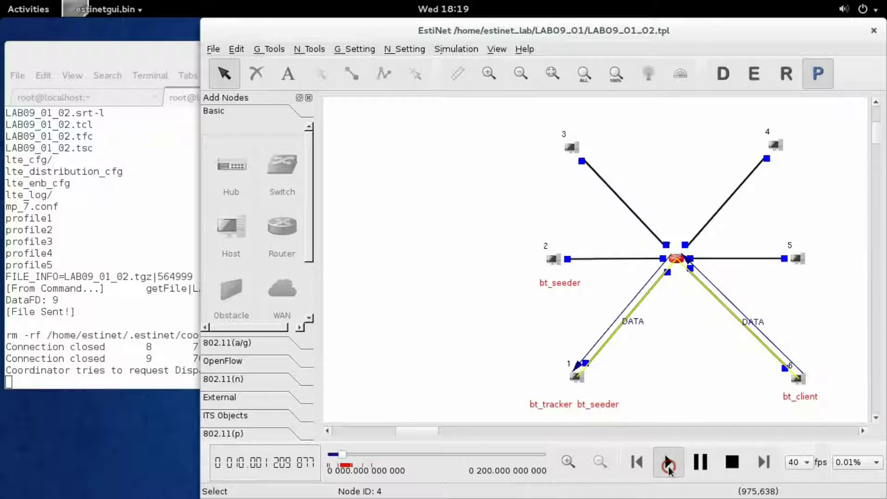
click(668, 470)
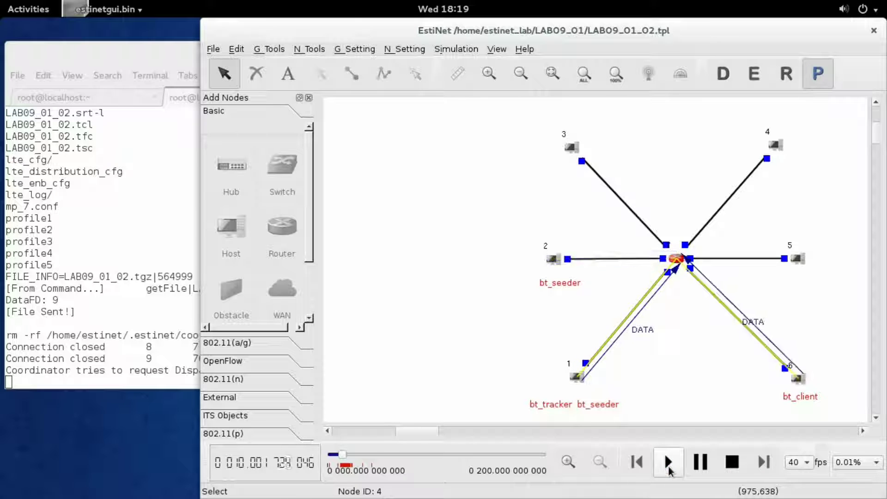
click(668, 469)
click(668, 470)
click(669, 469)
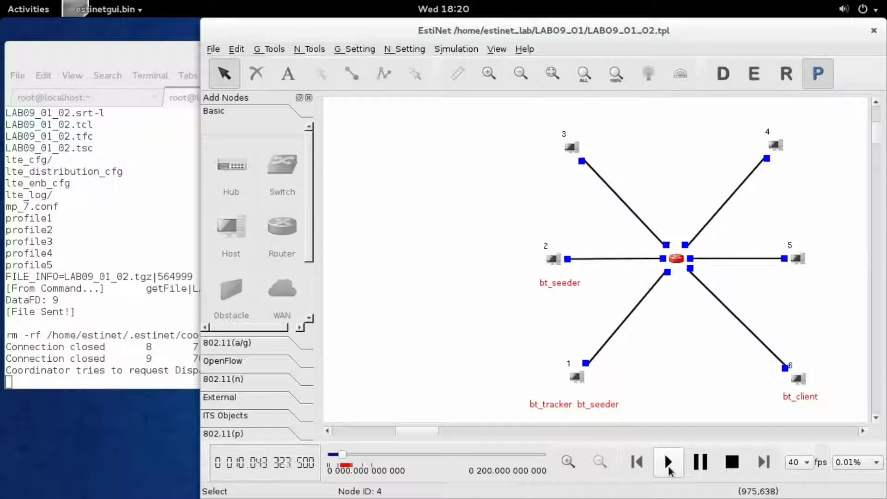
Play the packet animation in short intervals from about 12.22 seconds to examine the data transfers from hosts 1 and 2 to host 6
click(677, 467)
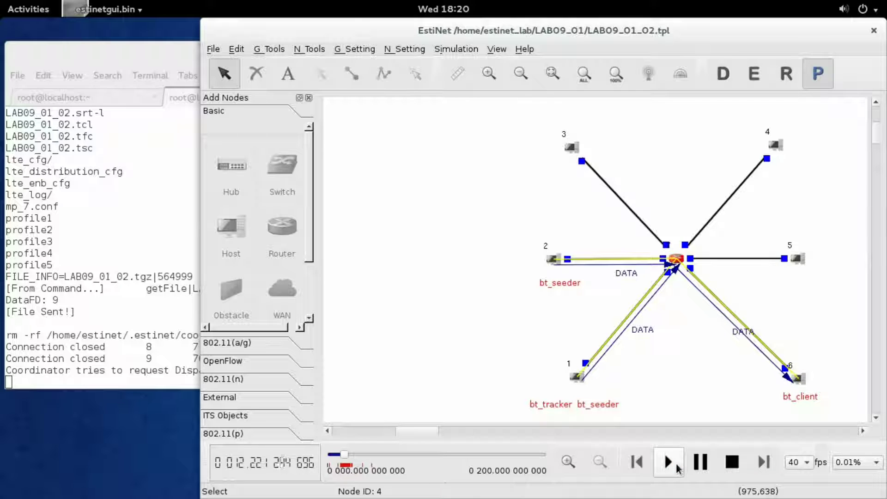
click(676, 462)
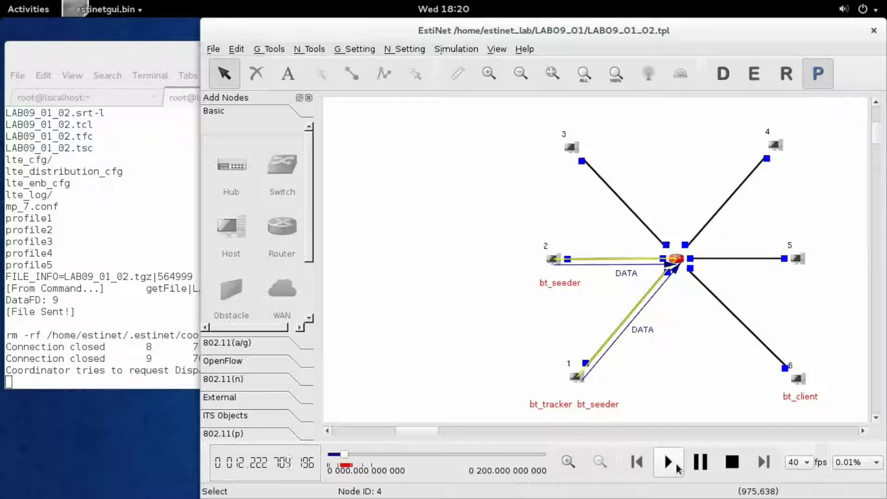
click(675, 461)
click(675, 461)
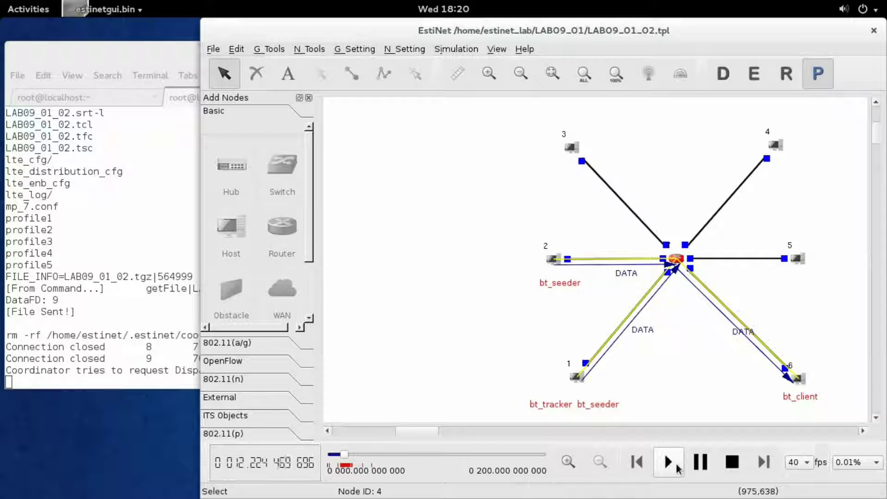
click(675, 462)
click(676, 461)
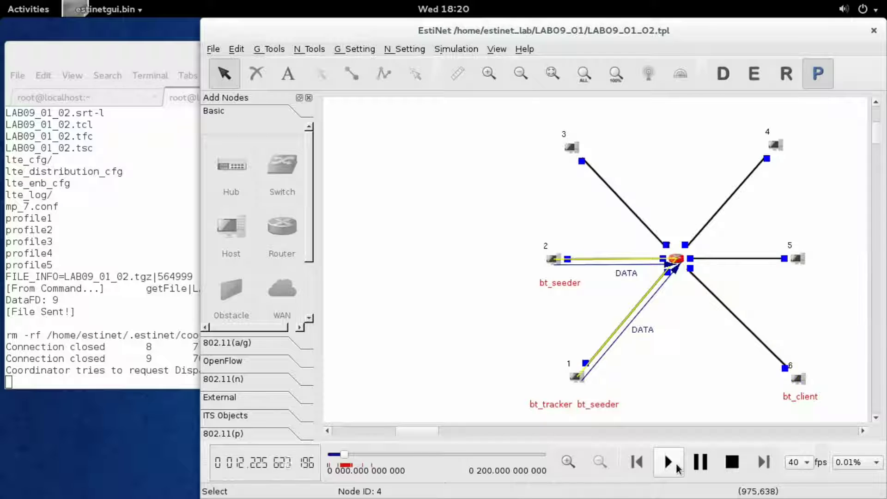
click(675, 461)
click(675, 462)
click(676, 462)
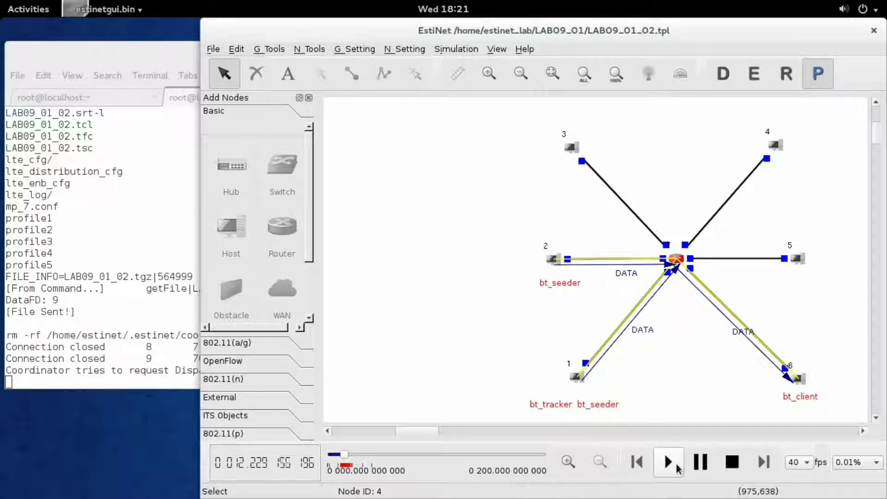
click(675, 464)
click(676, 462)
click(675, 462)
click(676, 462)
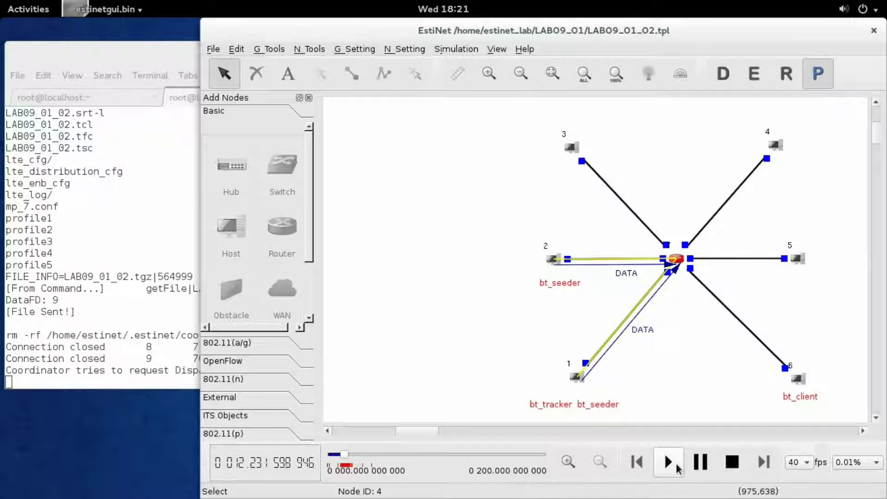
click(675, 461)
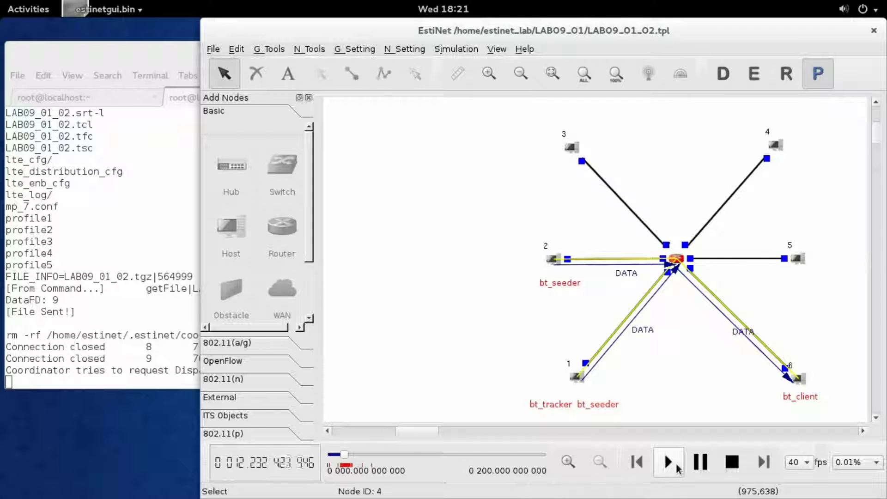
click(668, 462)
click(674, 463)
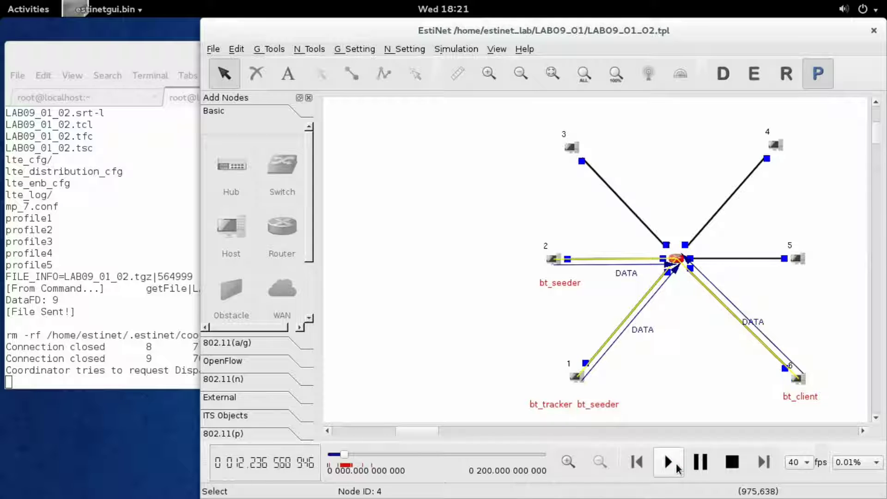
click(675, 463)
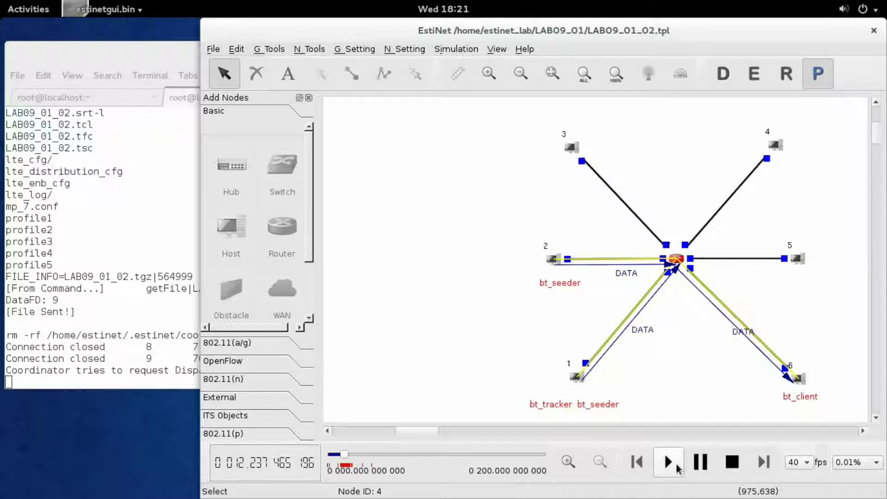
click(674, 463)
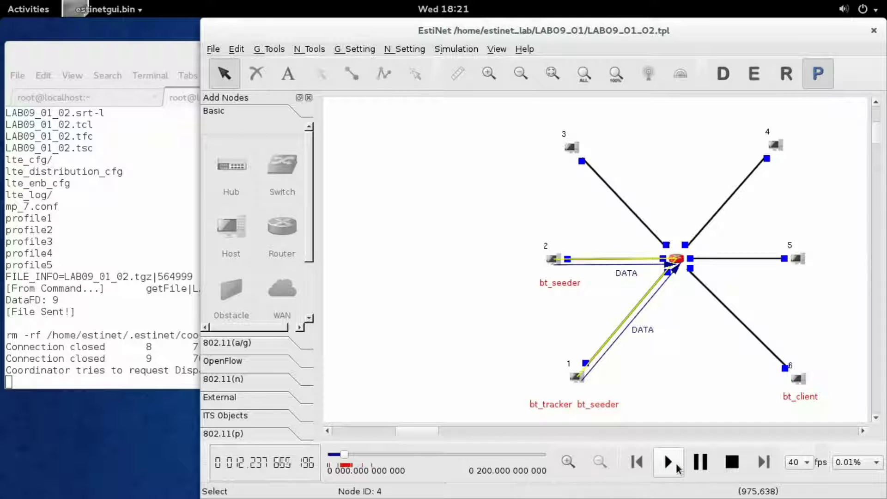
click(675, 461)
click(676, 463)
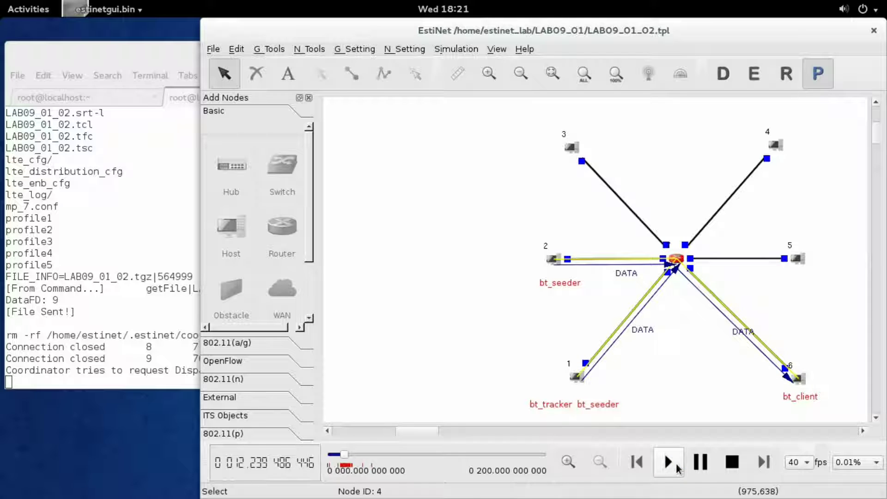
click(675, 462)
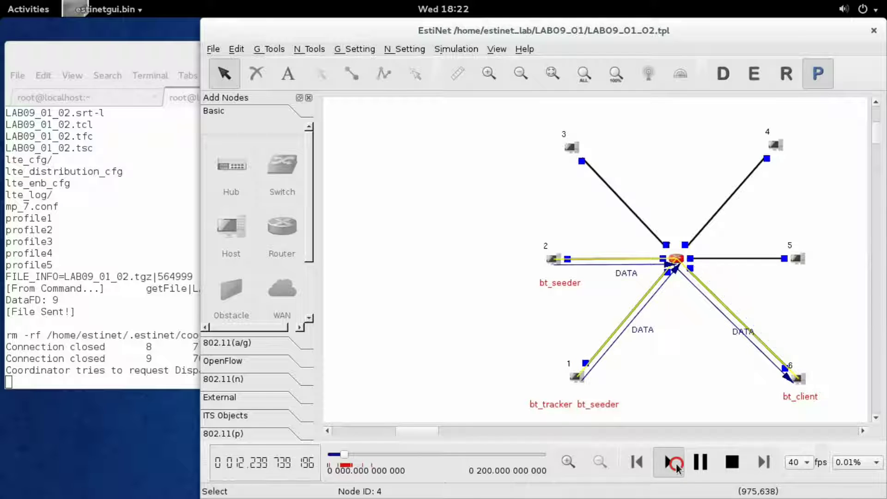
click(675, 462)
click(675, 462)
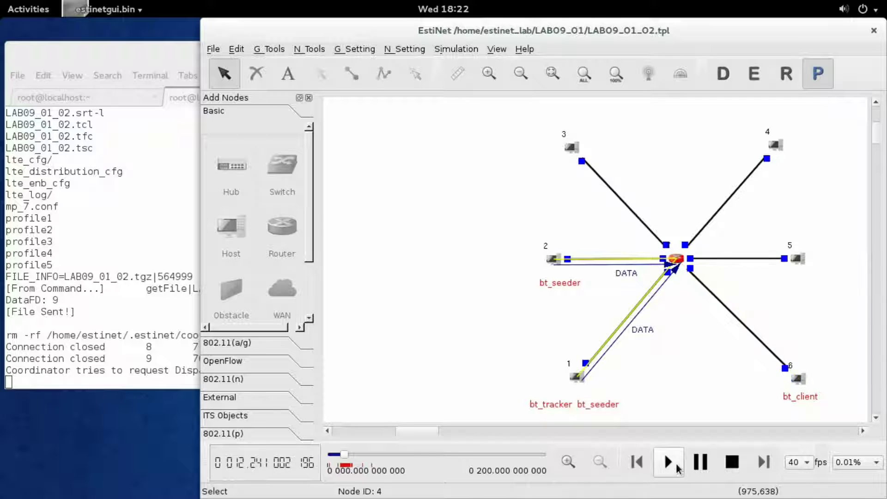
click(675, 462)
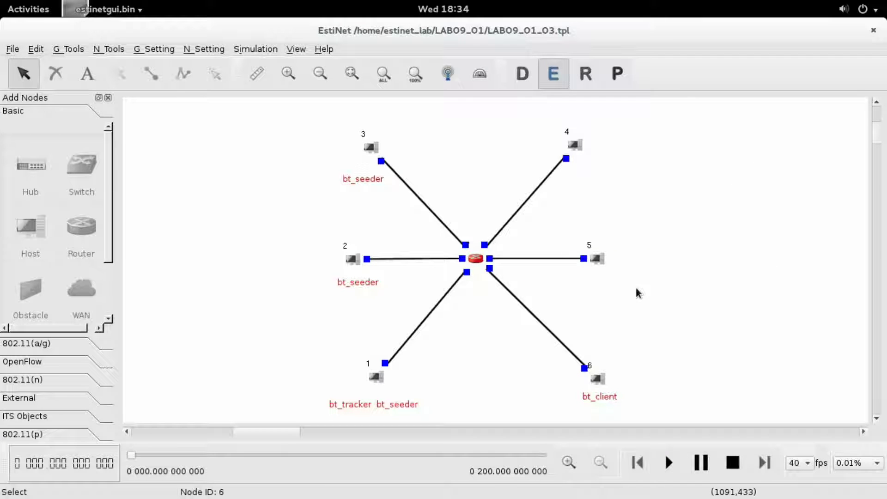
In the LAB09_01_03 topology, check the application entries configured on hosts 1, 2 and 6
double_click(386, 381)
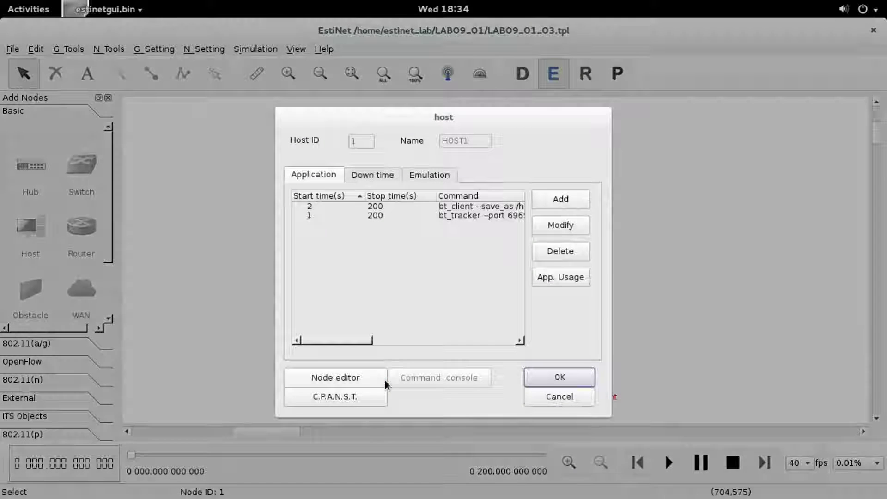
click(587, 380)
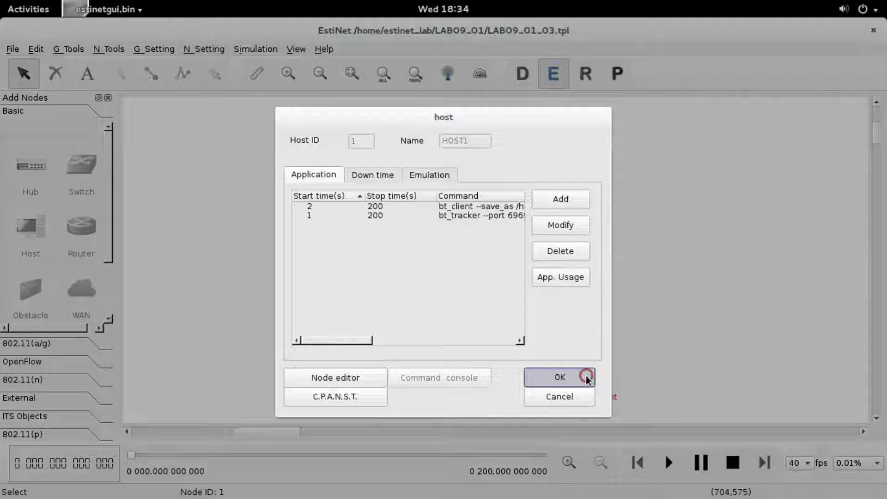
click(350, 260)
double_click(350, 260)
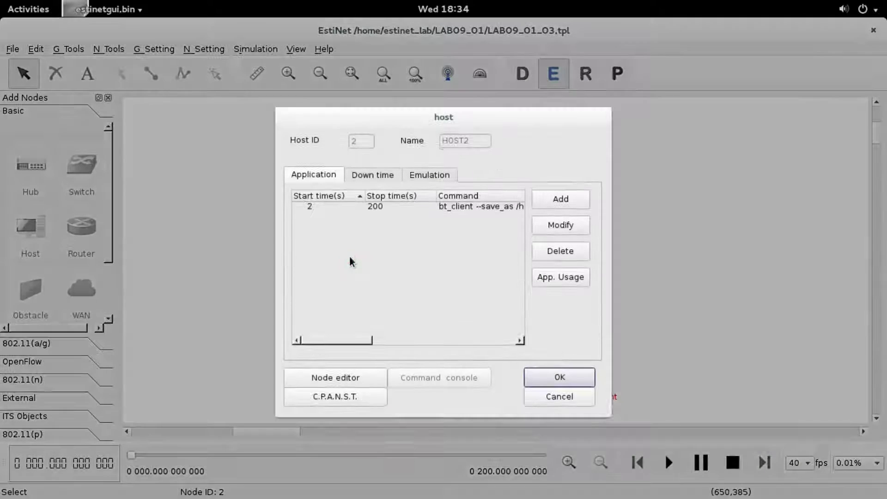
click(583, 385)
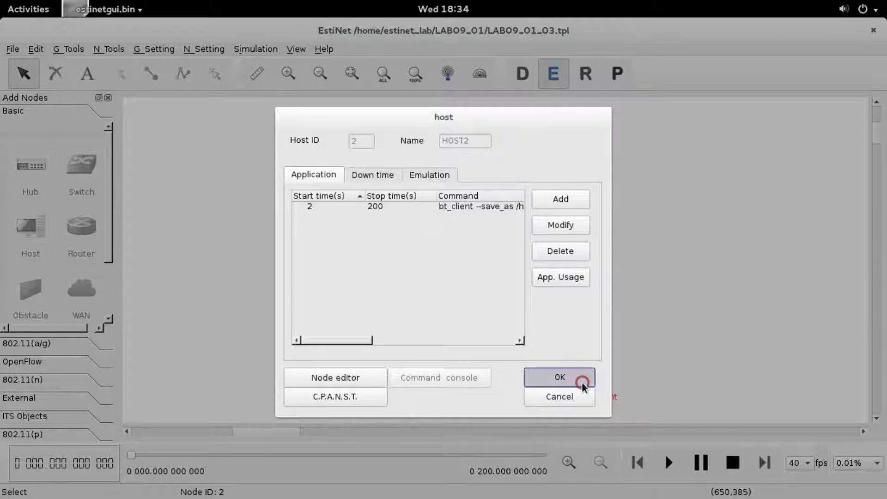
click(599, 381)
double_click(600, 381)
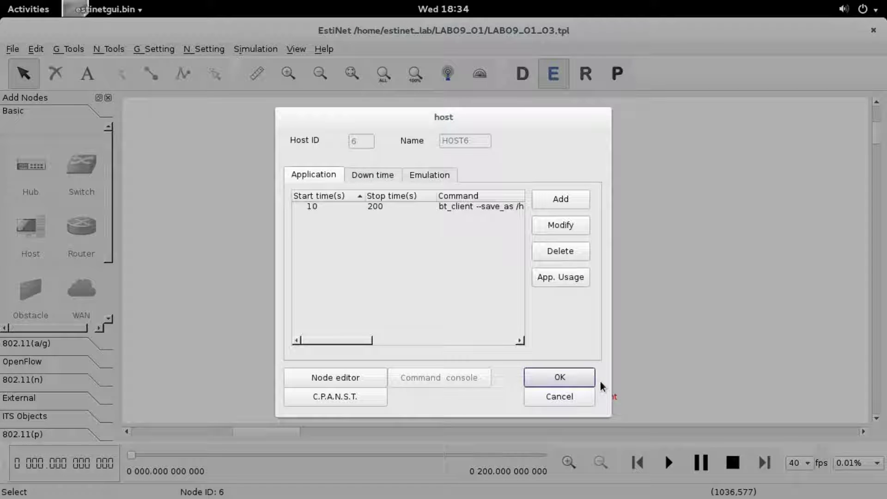
click(585, 376)
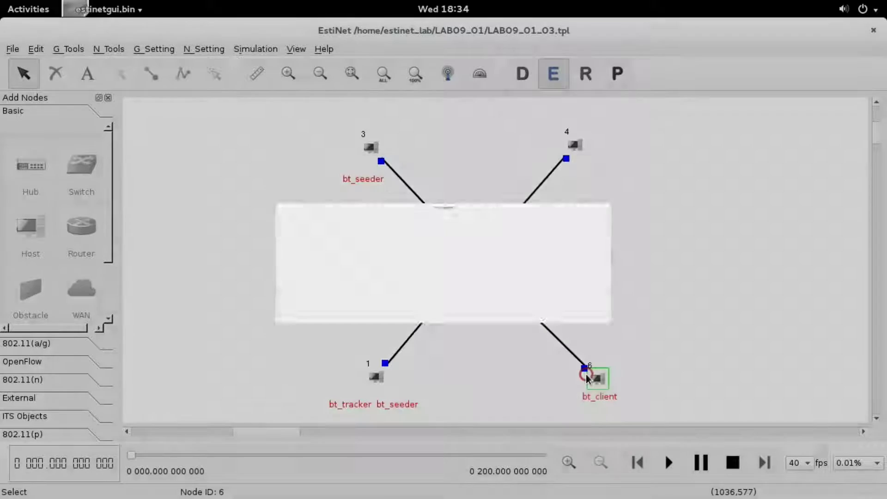
Add a new application entry to host 3 with a start time of 2 seconds
double_click(370, 147)
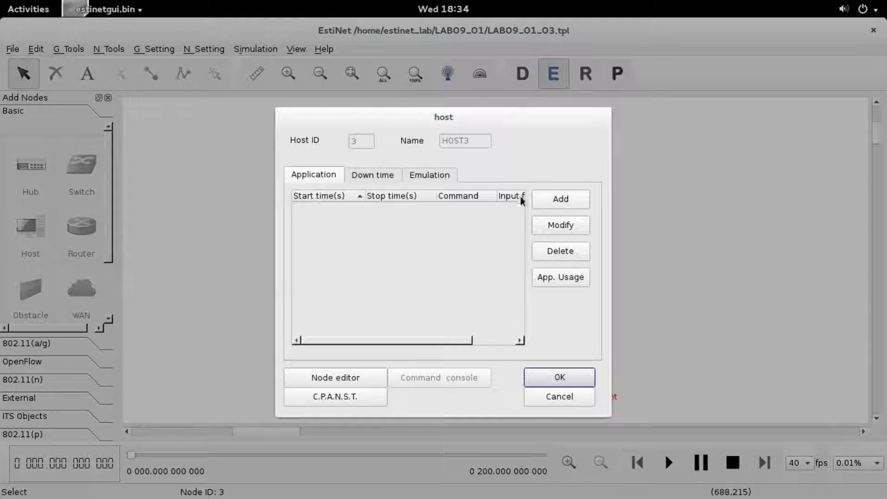
click(572, 202)
double_click(352, 196)
text(2)
click(410, 235)
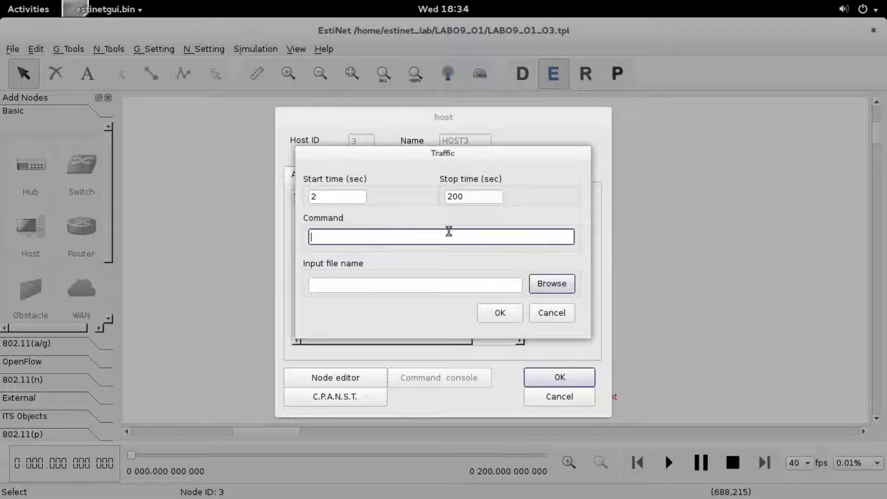
Set host 3's command to "bt_client --save_as /home/estinet/bt/node3/lab09.zip /home/estinet/bt/node3/lab09.zip.torrent --max_upload_rate 0" and accept the host settings
text(bt_cli)
text(ent --save_a)
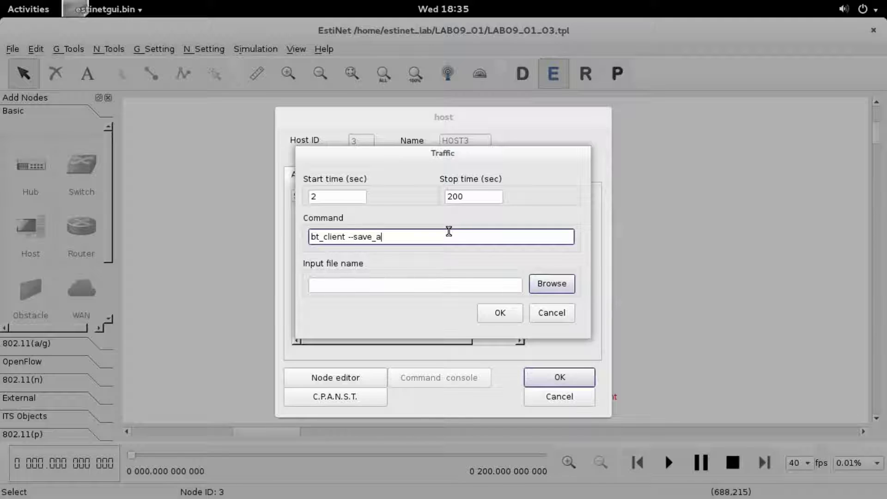
text(s /home/estinet/bt/node3)
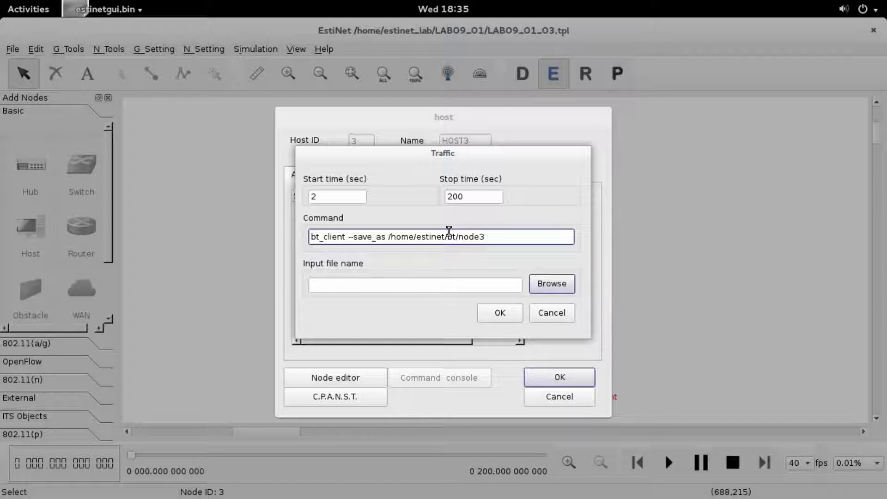
text(/lab09.zip /home/estinet)
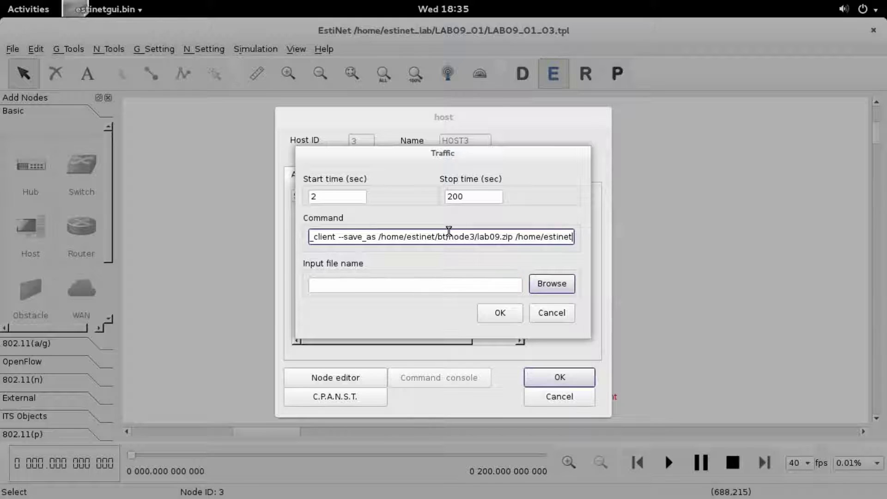
text(/bt)
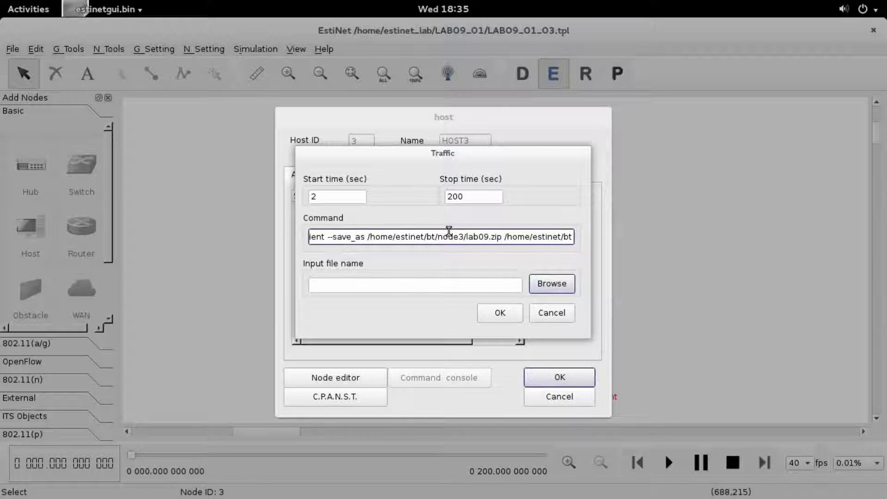
text(/node)
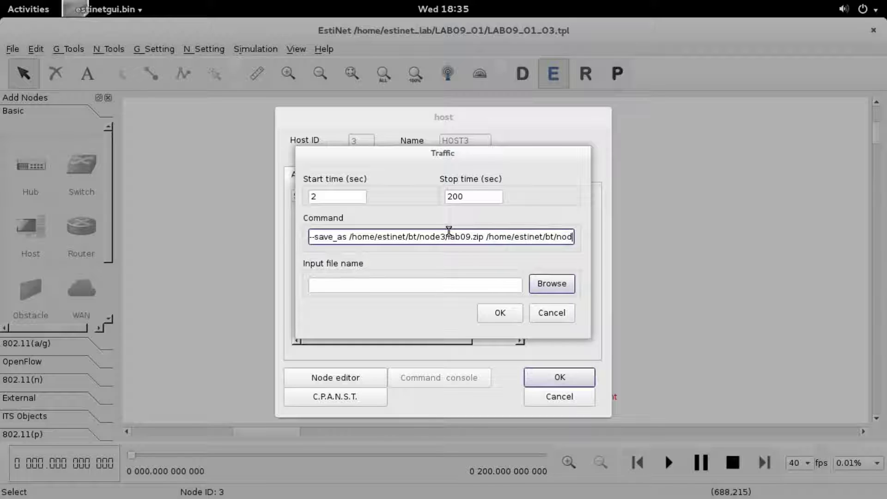
text(3/la)
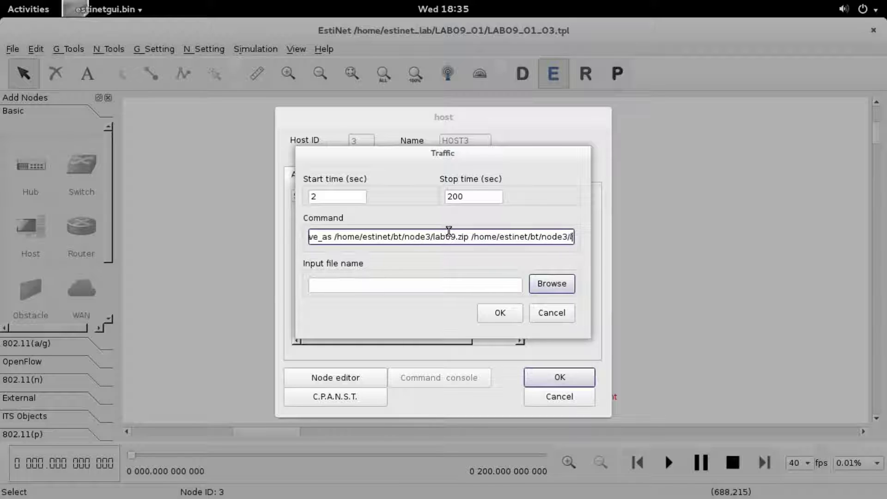
text(b09.)
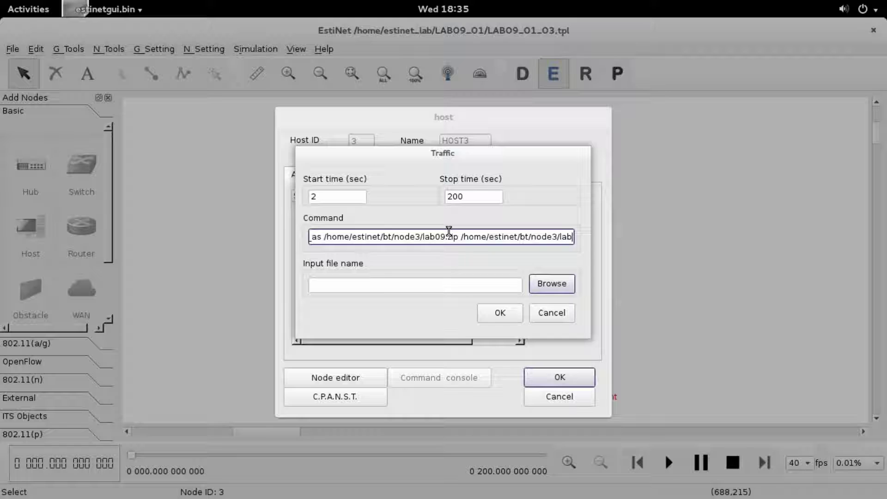
text(zip)
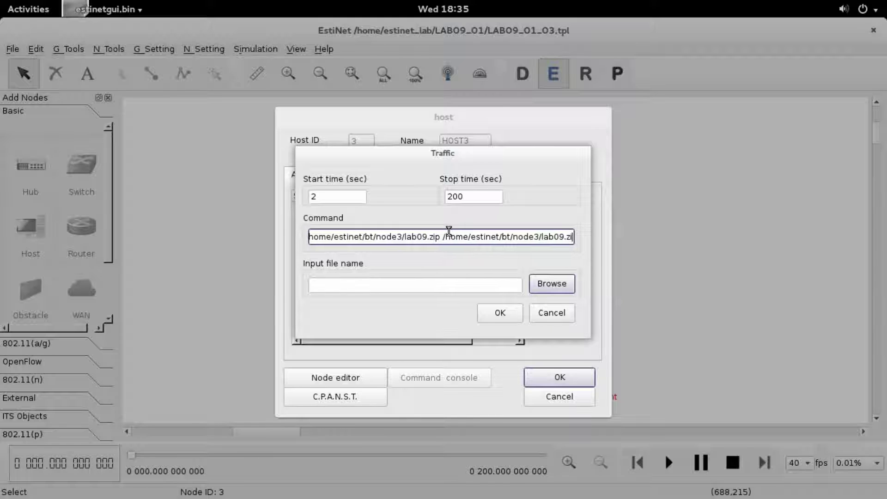
text(.)
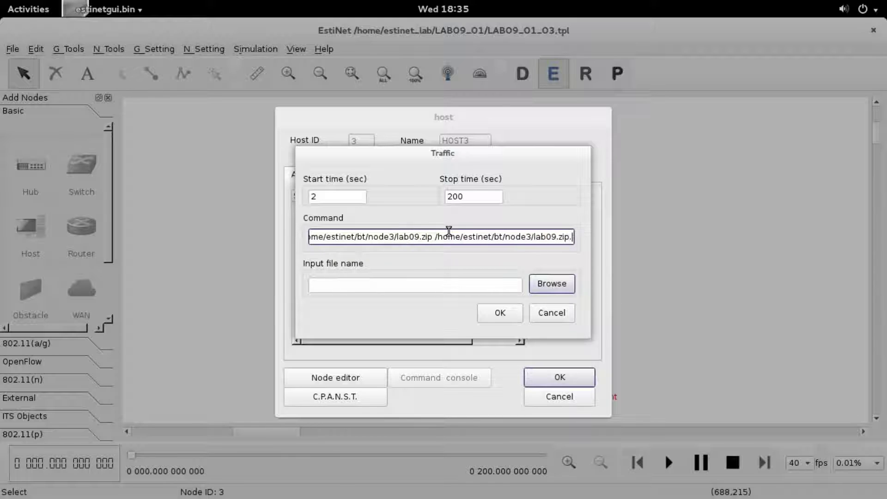
text(torrent)
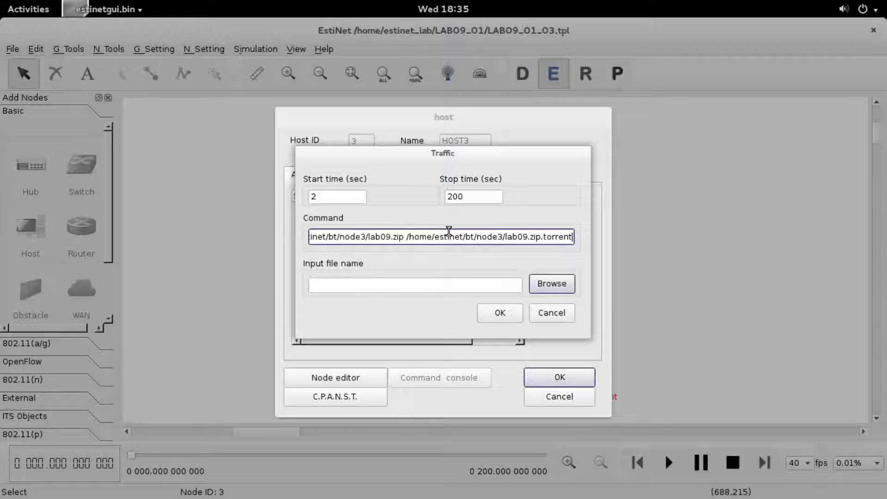
text( --ma)
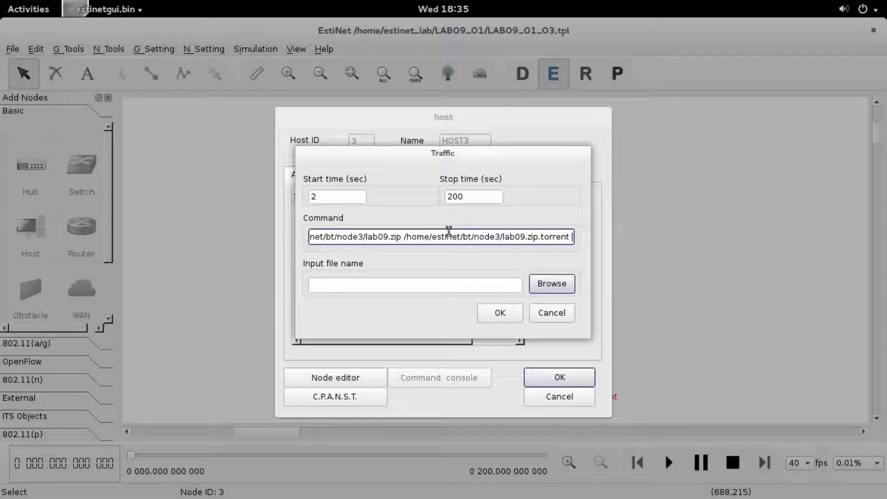
text(x)
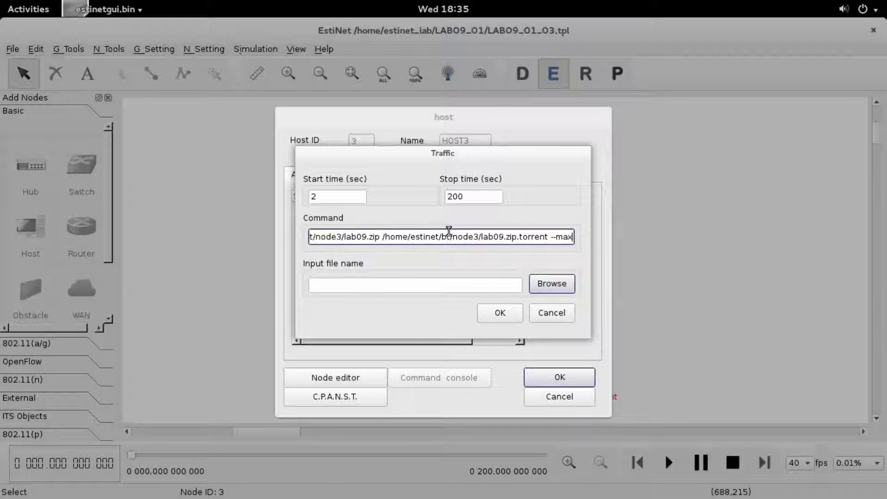
text(_u)
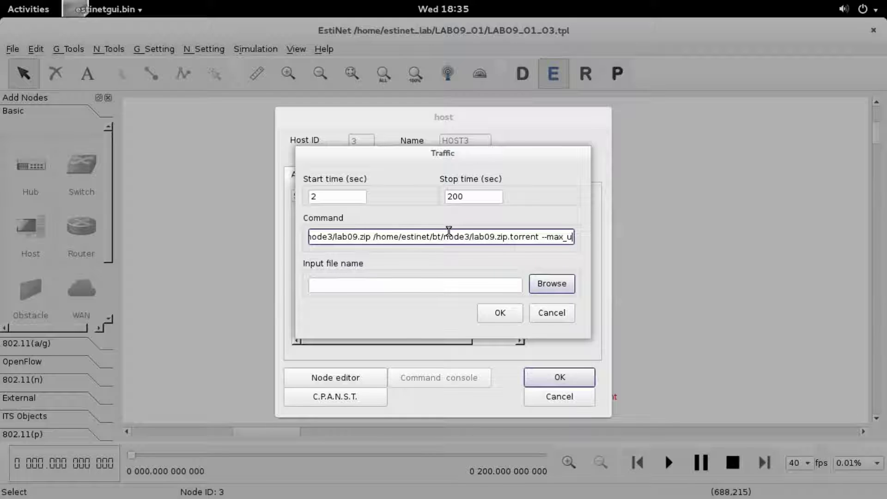
text(pload_rate 0)
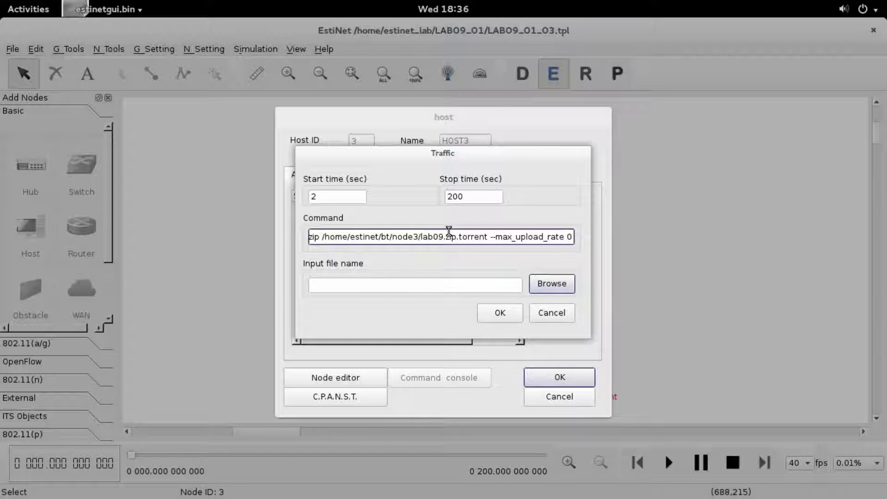
click(514, 316)
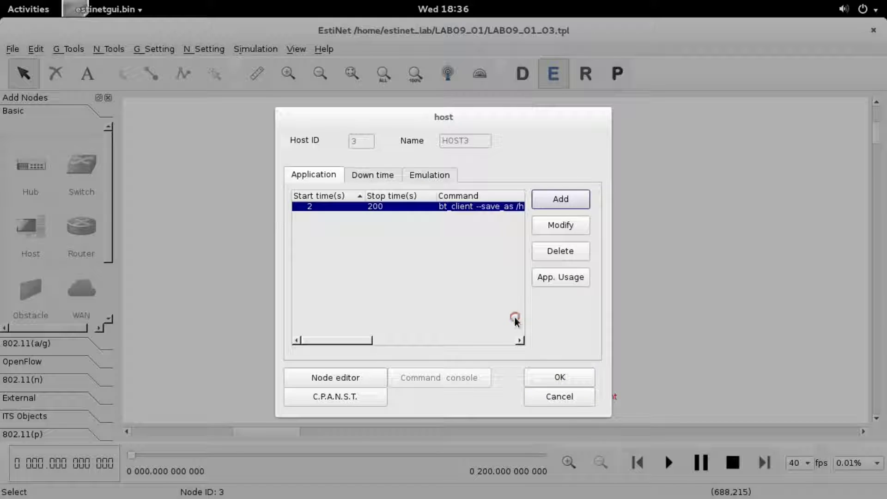
click(580, 377)
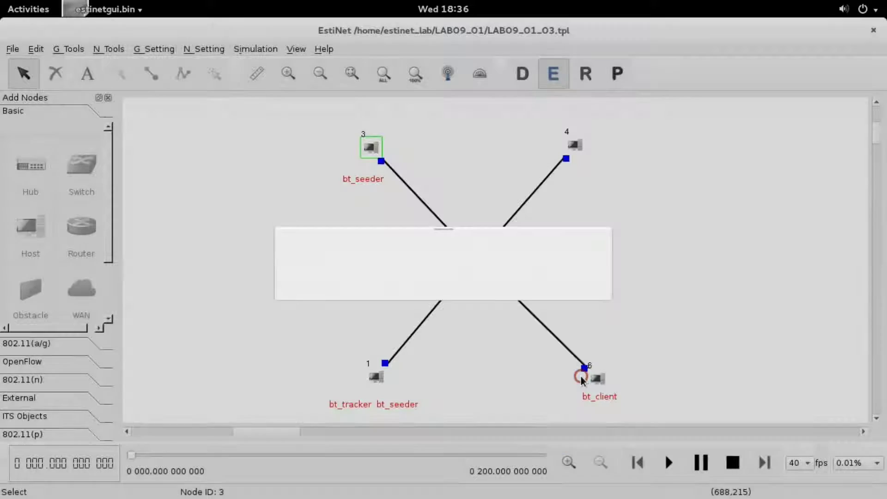
Switch the LAB09_01_03 topology to run mode, restore the window to a smaller size and run the simulation
click(584, 74)
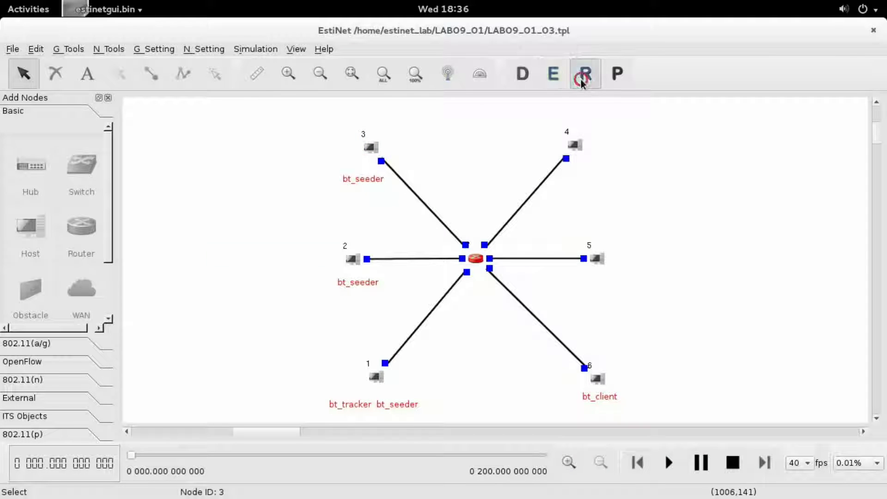
click(573, 265)
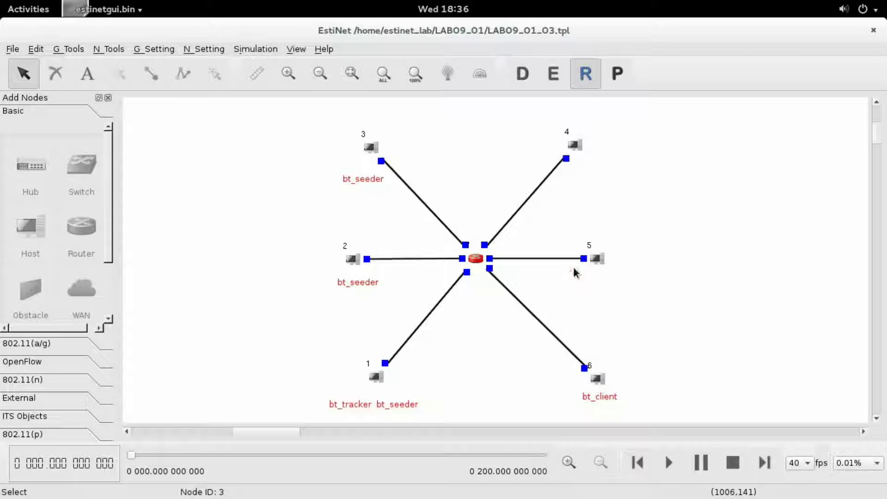
double_click(545, 37)
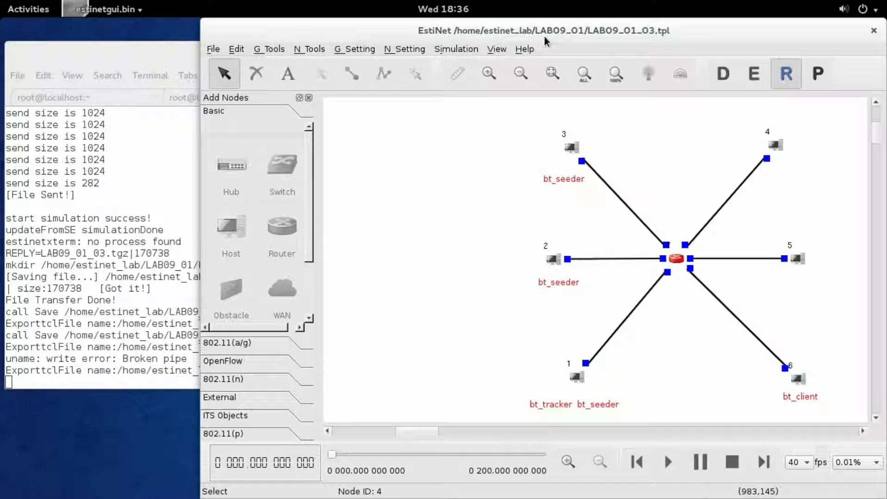
click(457, 49)
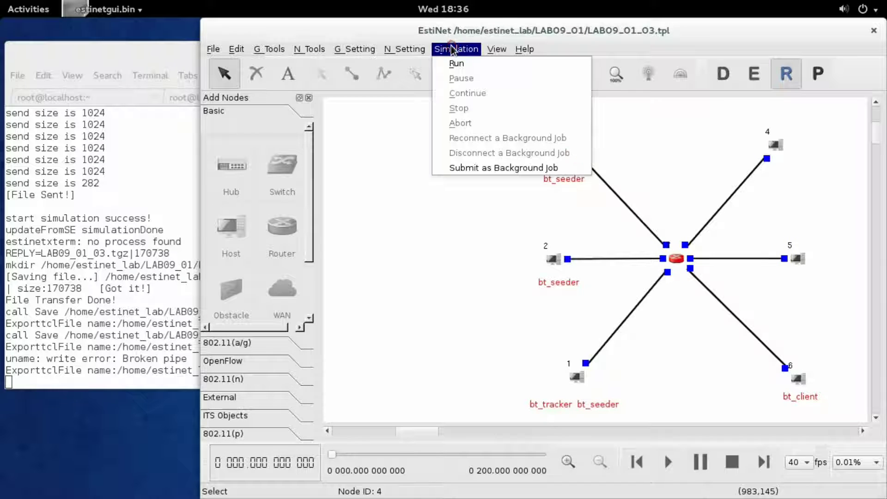
click(463, 63)
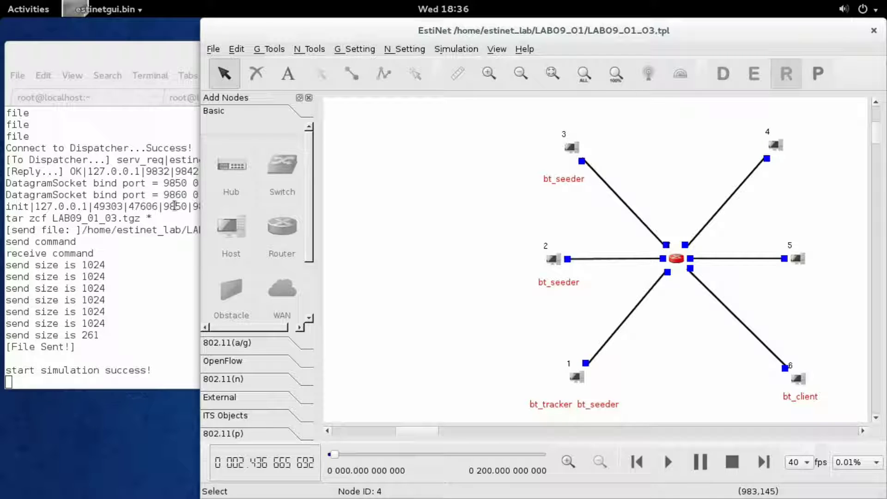
Follow the coordinator output in the terminal until the simulation ends and acknowledge the simulation and file transfer messages
click(174, 205)
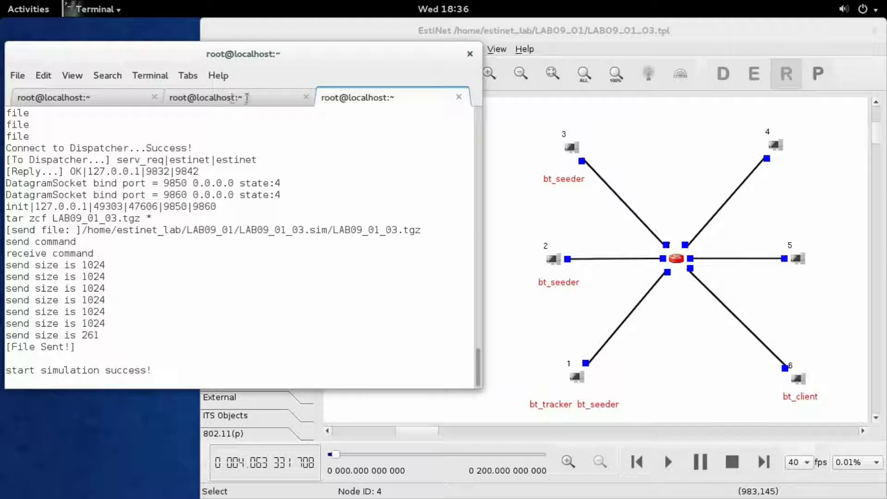
click(247, 97)
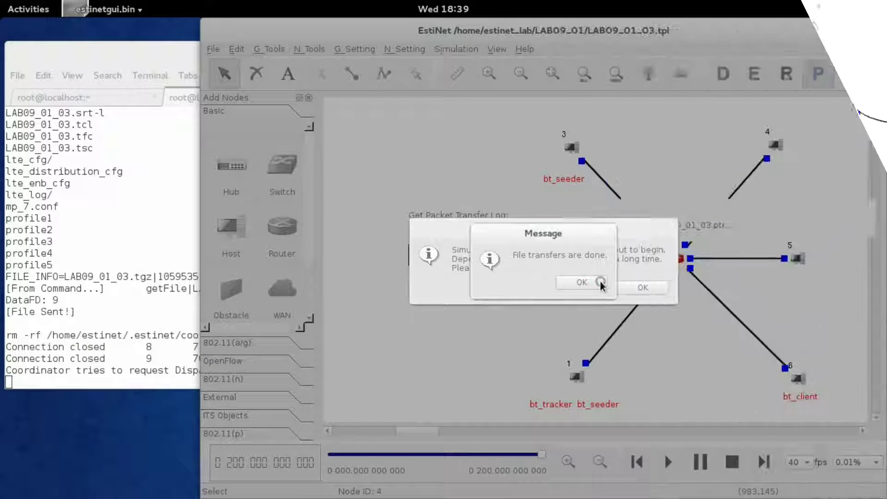
click(599, 289)
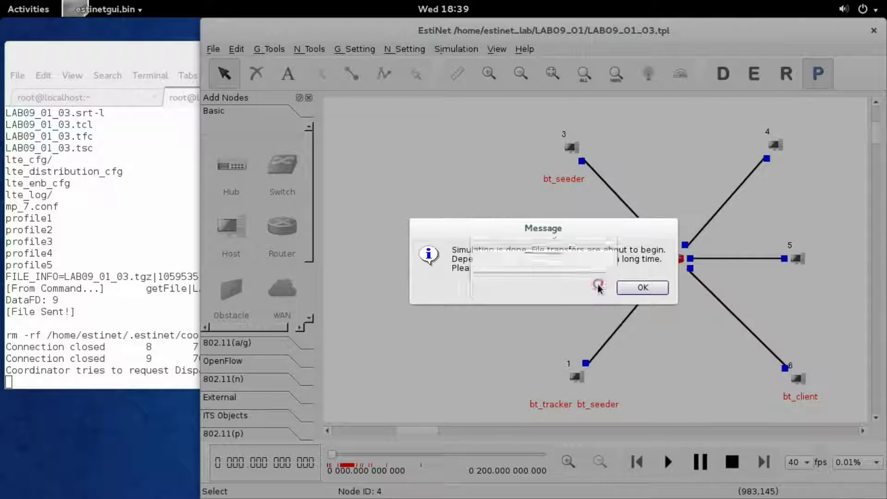
click(664, 288)
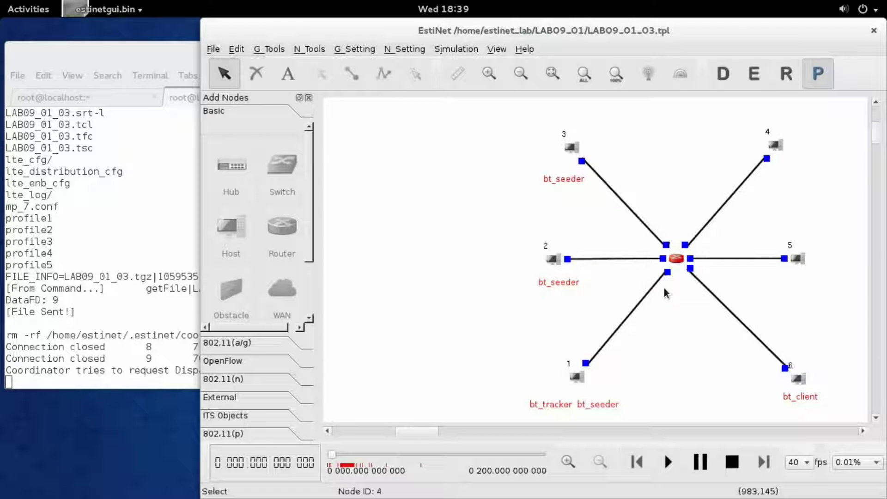
Play the packet animation through its first 3 seconds to examine the start-up traffic of hosts 1, 2 and 3
click(669, 466)
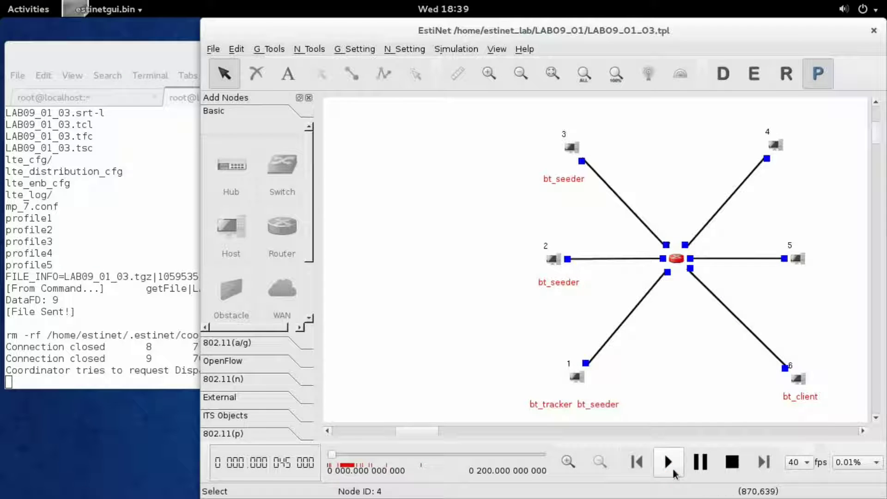
click(672, 468)
click(672, 469)
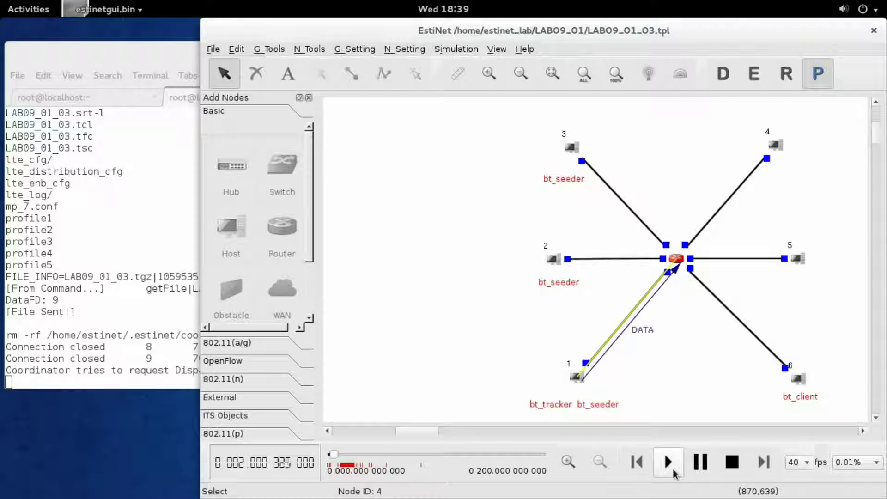
click(672, 469)
click(672, 469)
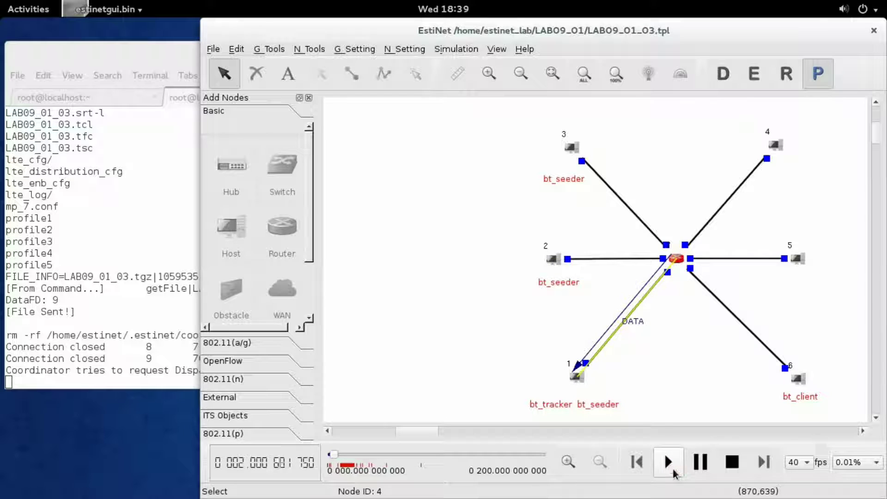
click(672, 469)
click(673, 469)
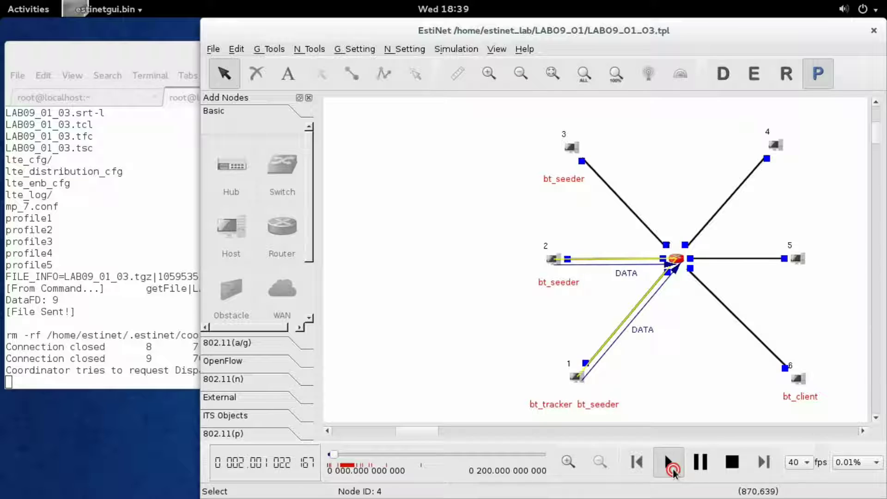
click(672, 469)
click(672, 469)
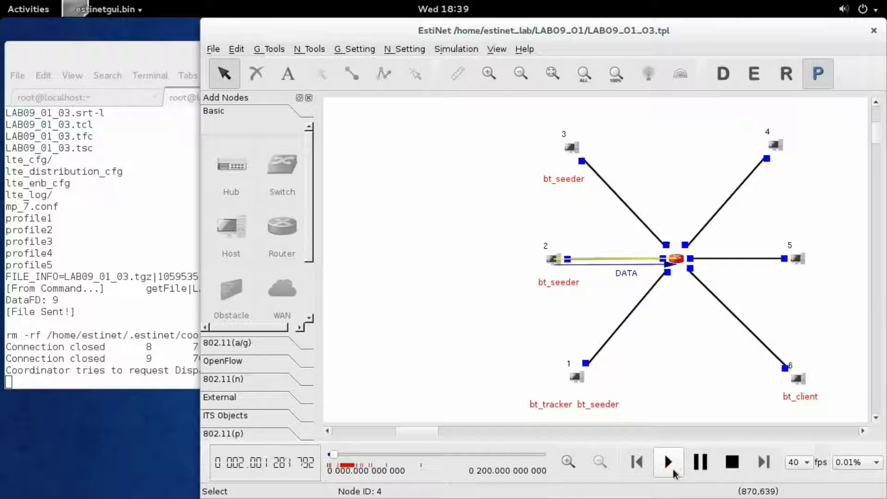
click(672, 469)
click(672, 469)
click(672, 469)
click(672, 468)
click(672, 469)
click(672, 469)
click(672, 469)
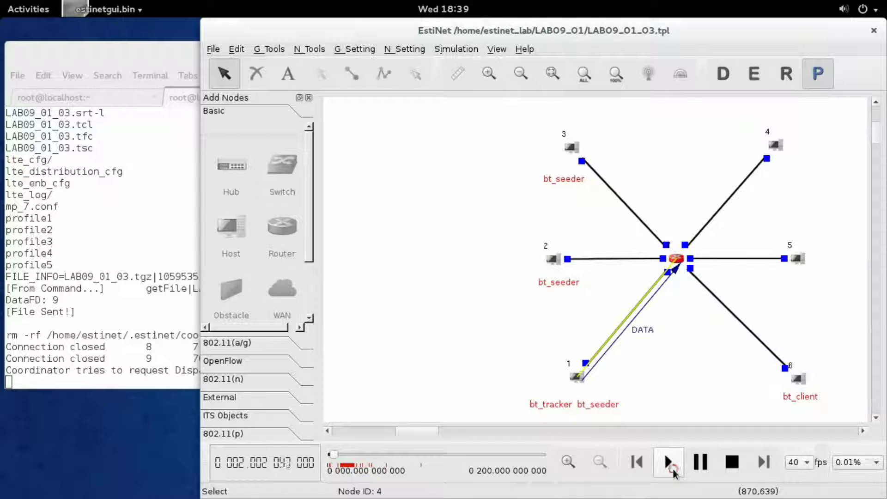
click(672, 469)
click(673, 469)
click(672, 469)
click(672, 469)
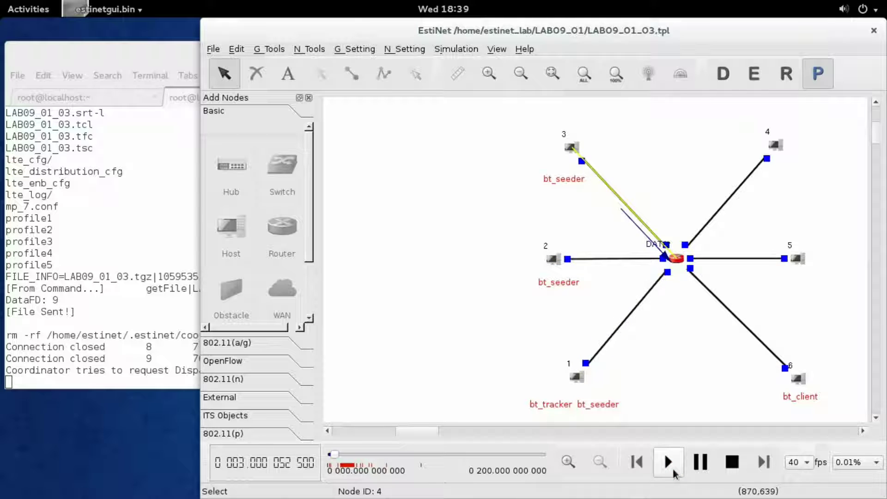
Play the packet animation on from about 10 seconds to examine host 6's exchanges with the three seeders
click(672, 469)
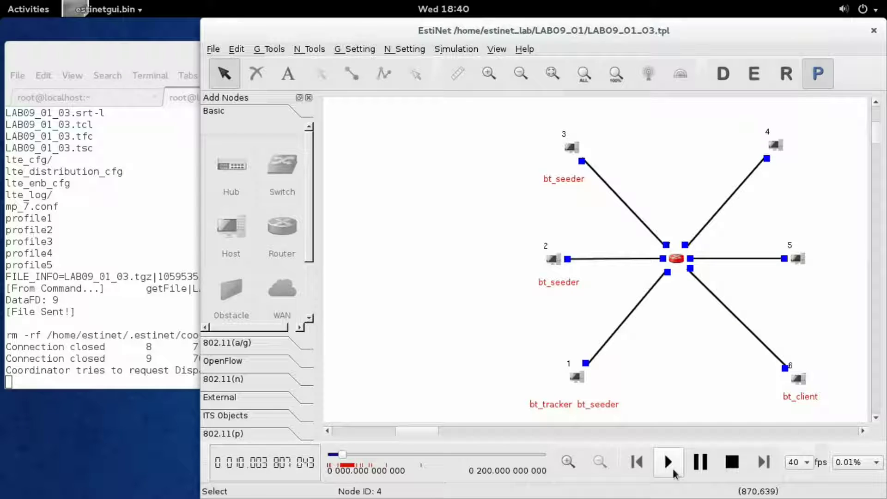
click(668, 462)
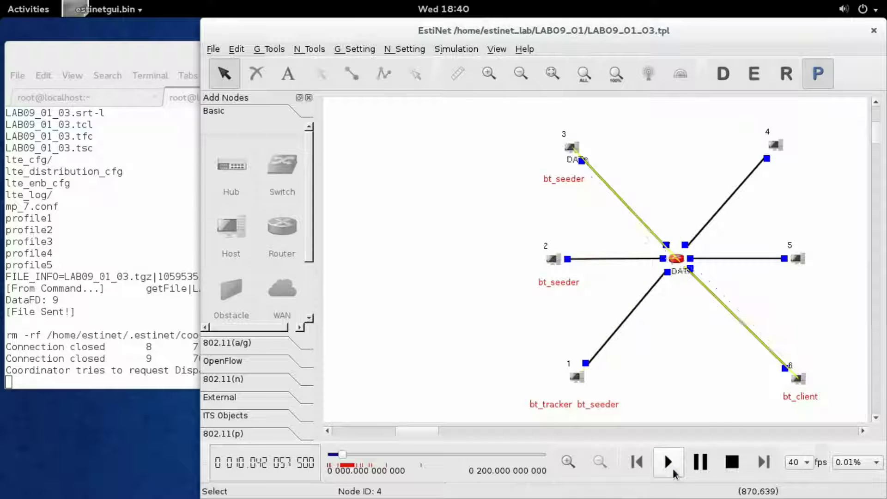
click(675, 472)
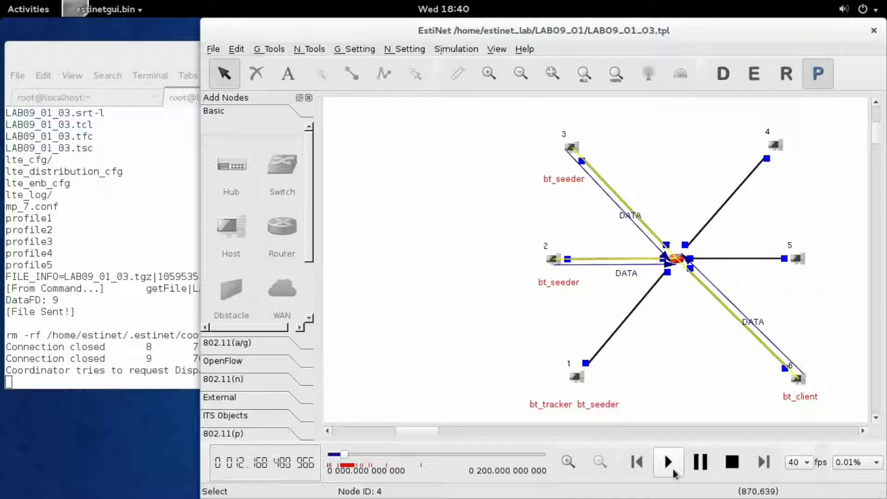
Play the packet animation on in short stretches from about 12.168 to 12.187 seconds to examine data exchanges between the three seeders and host 6
click(674, 471)
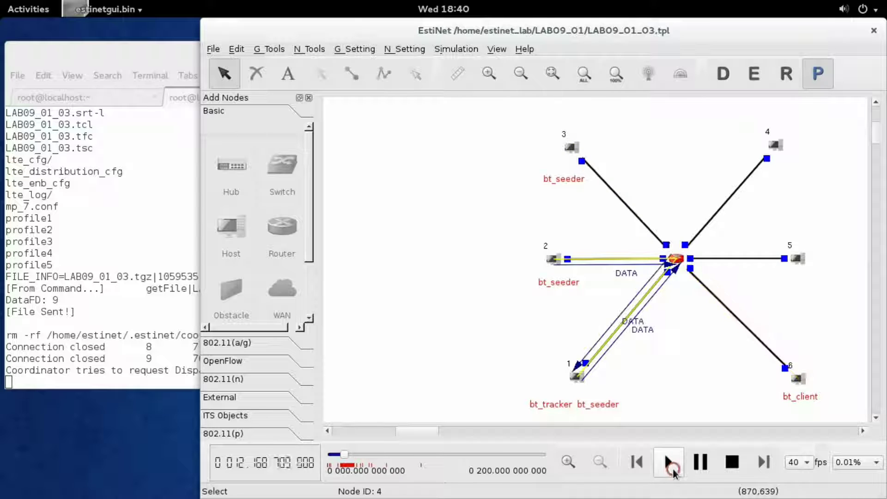
click(674, 471)
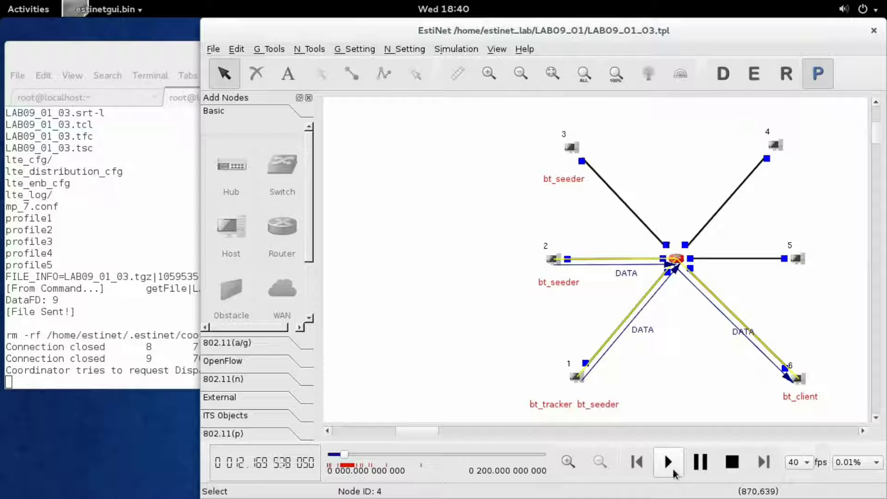
click(674, 471)
click(674, 472)
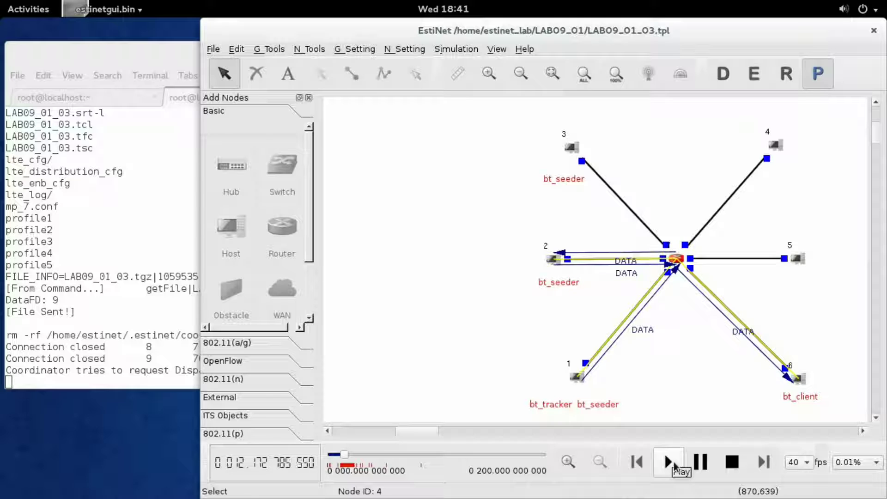
click(674, 462)
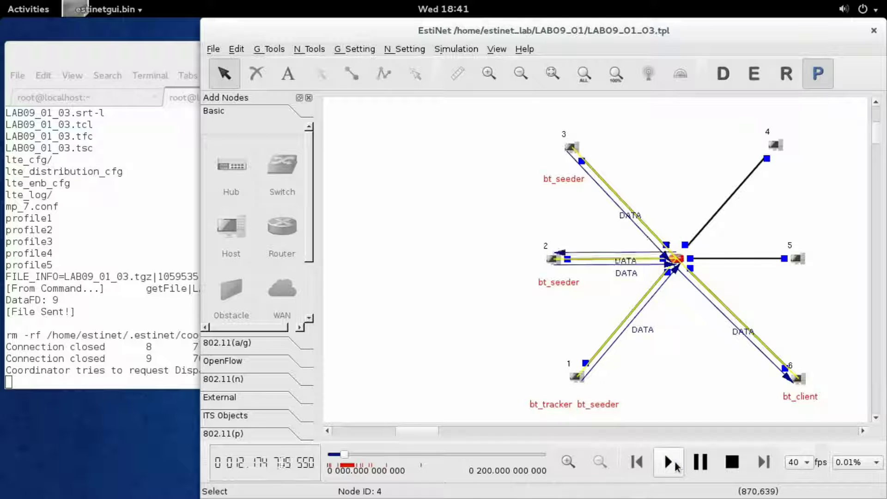
click(674, 464)
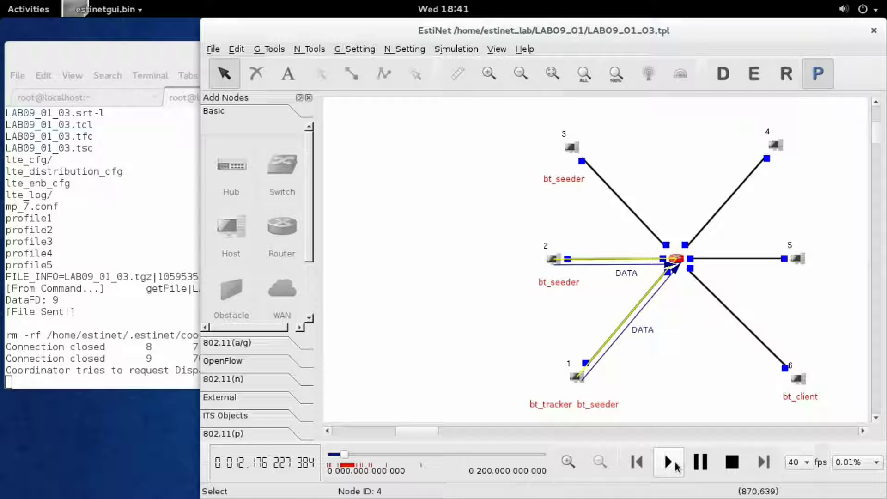
click(676, 466)
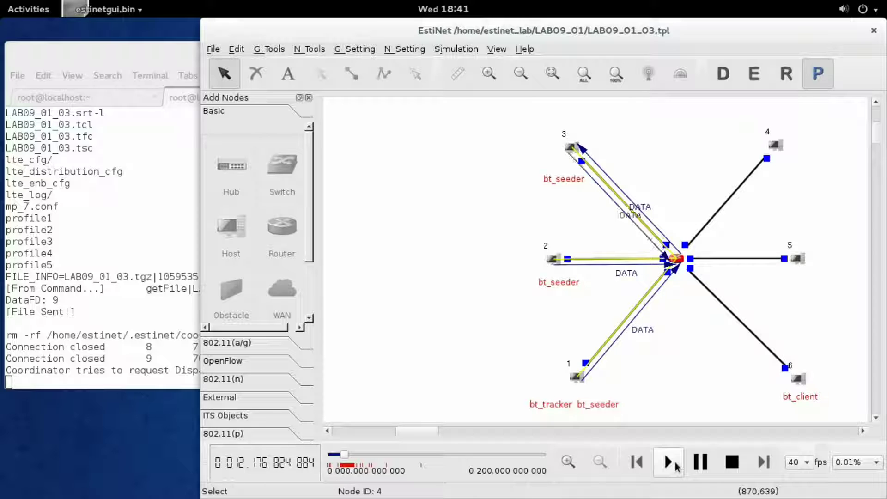
click(669, 463)
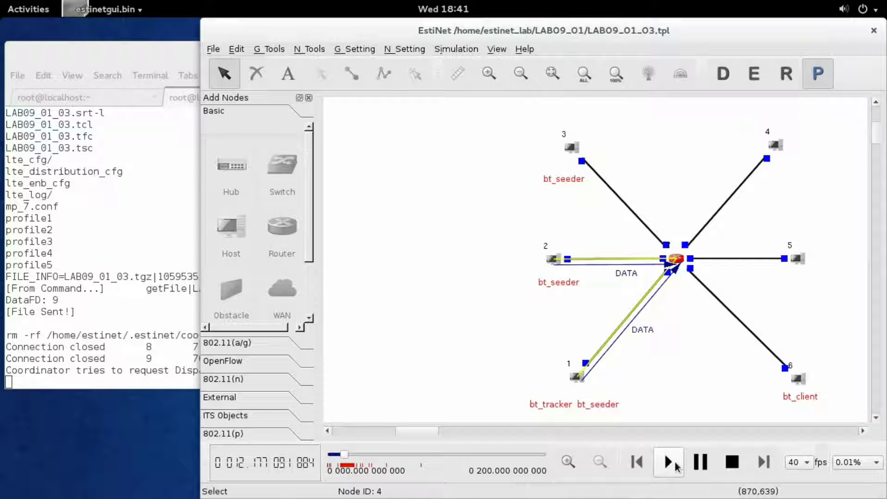
click(675, 464)
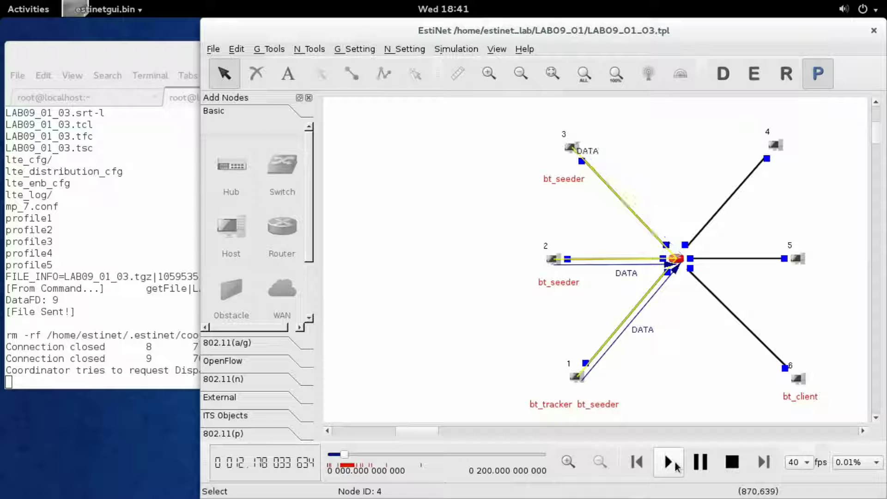
click(675, 464)
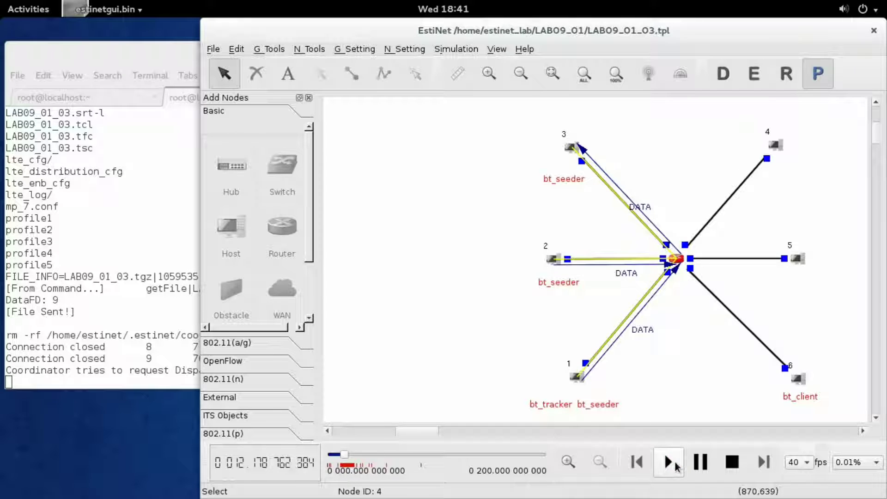
click(675, 465)
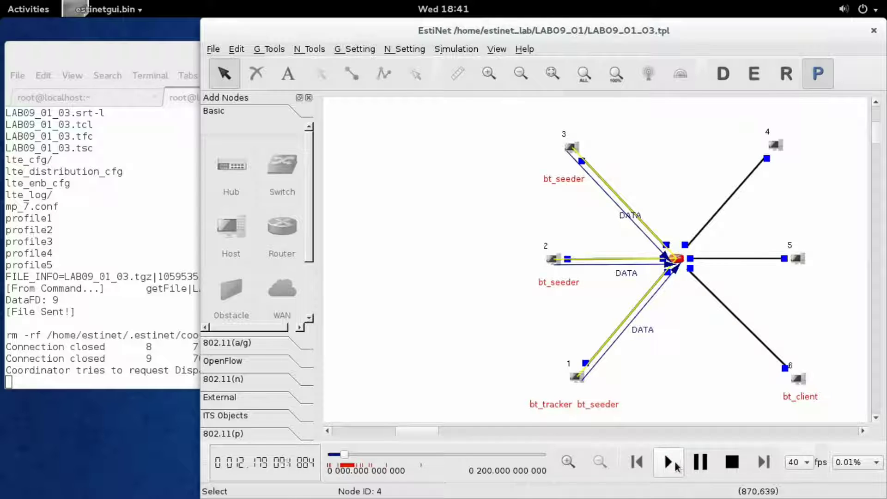
click(674, 465)
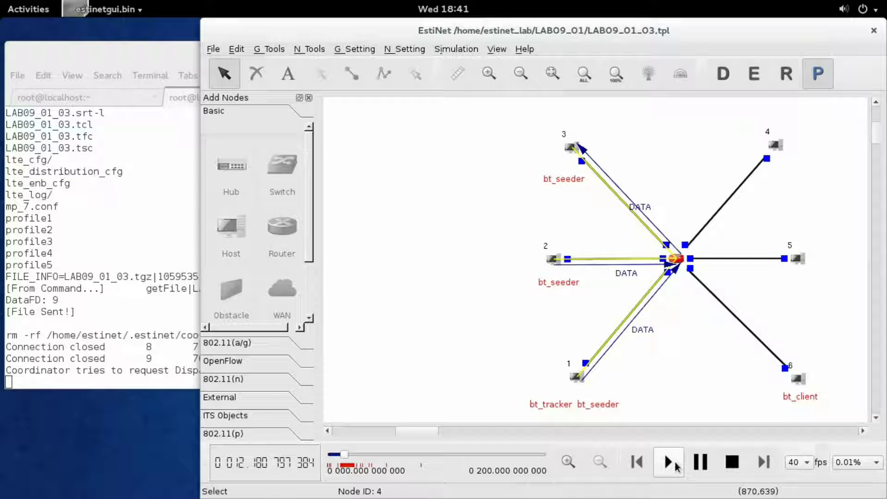
click(669, 462)
click(669, 461)
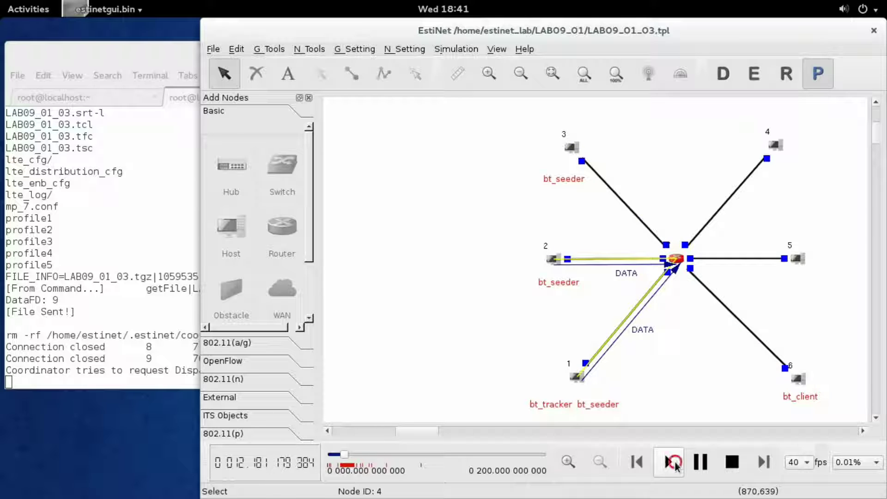
click(675, 464)
click(675, 464)
click(674, 465)
click(675, 464)
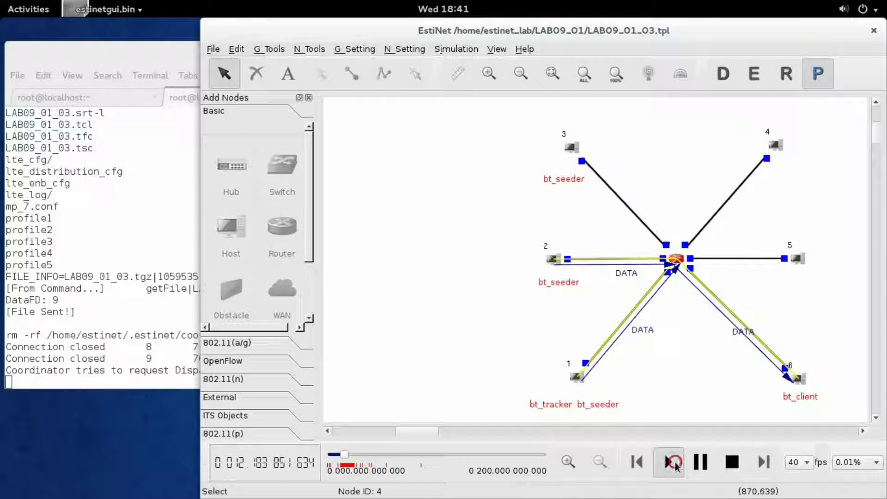
click(675, 464)
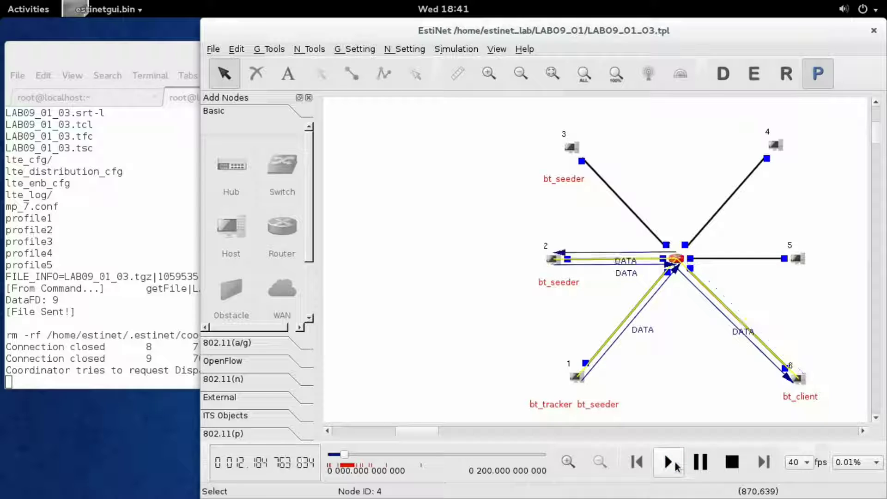
click(675, 464)
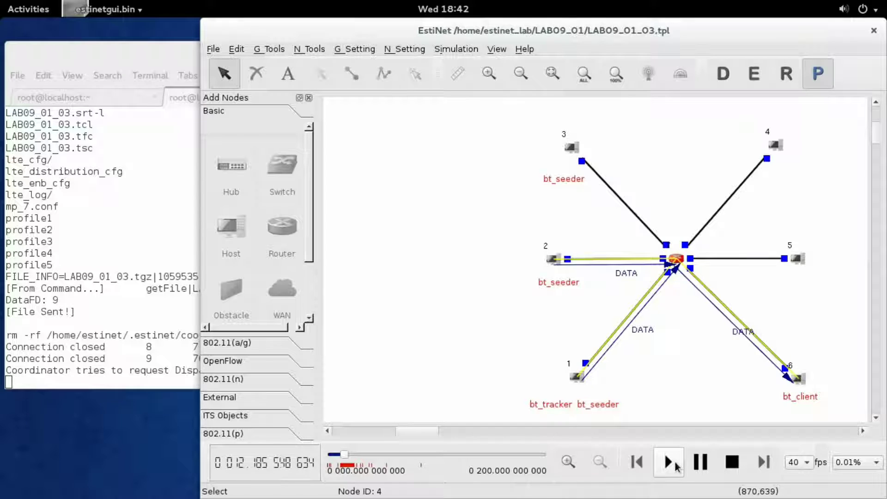
click(674, 464)
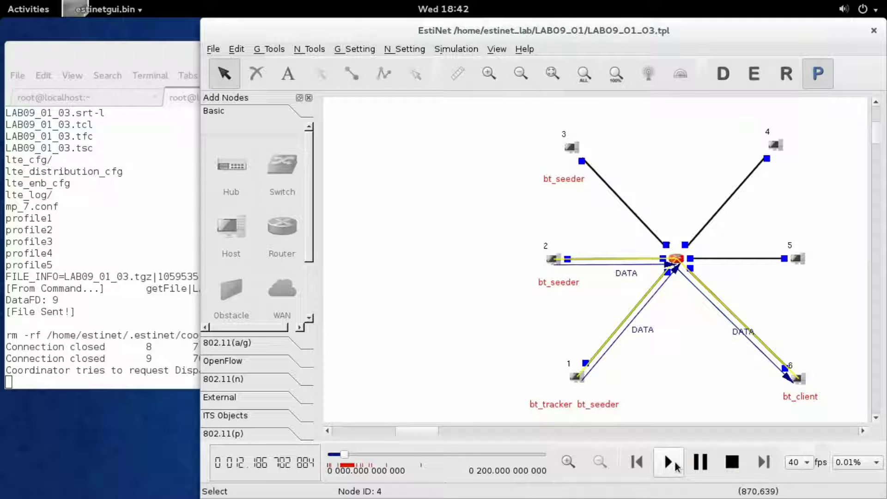
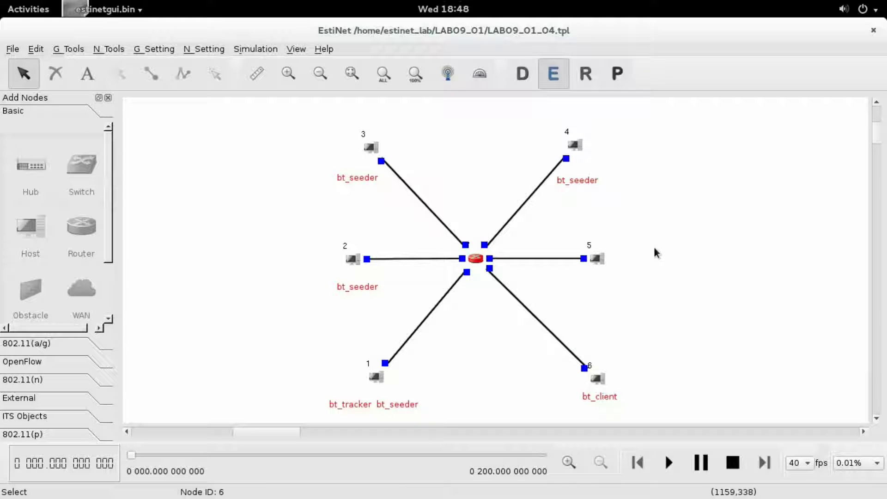
Review the application commands and start times of hosts 1, 2, 3 and 6 in the LAB09_01_04 topology
double_click(375, 376)
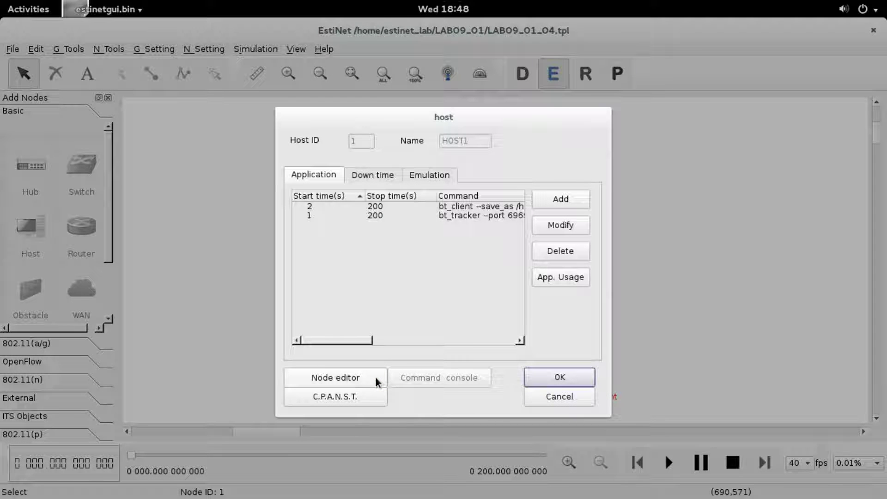
click(589, 372)
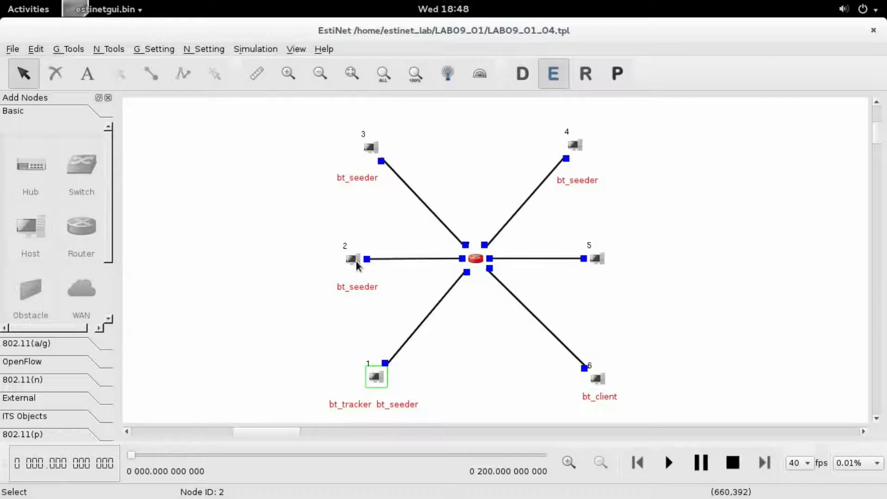
double_click(357, 264)
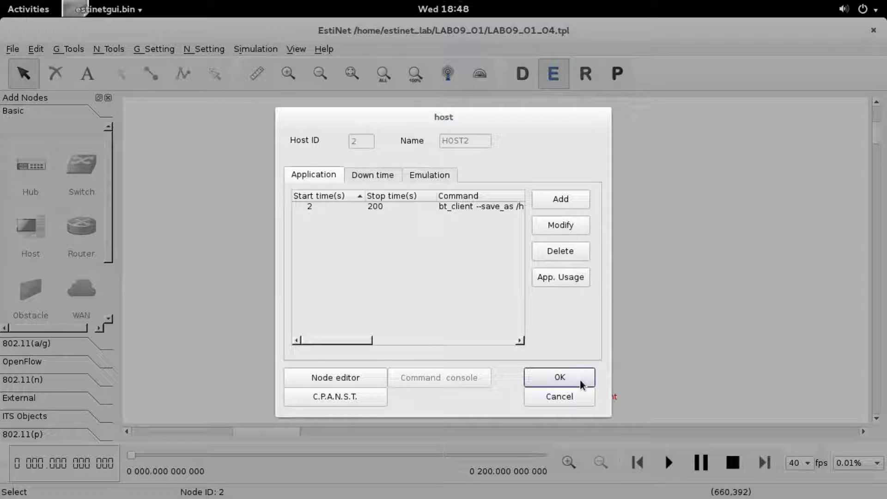
click(581, 382)
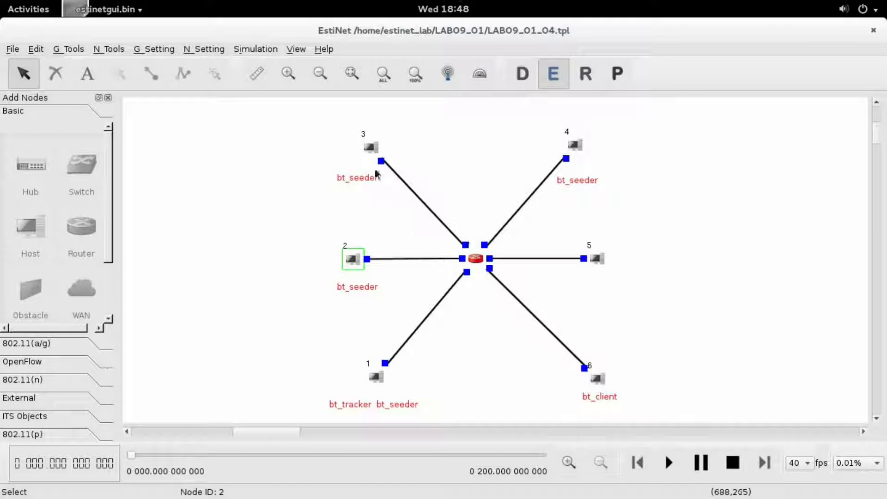
double_click(370, 147)
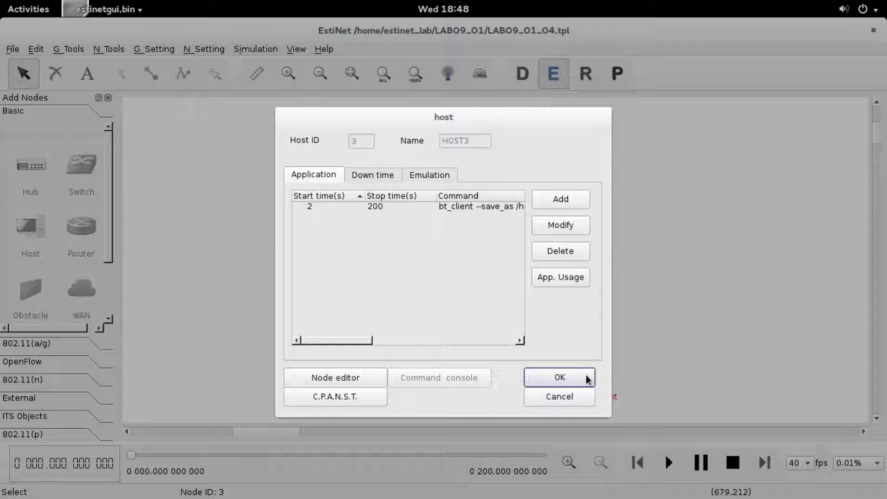
click(586, 376)
click(592, 376)
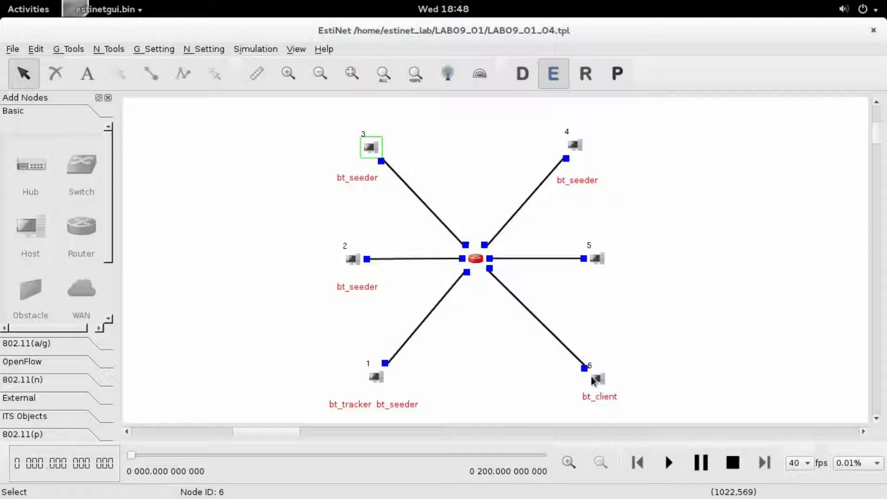
double_click(592, 376)
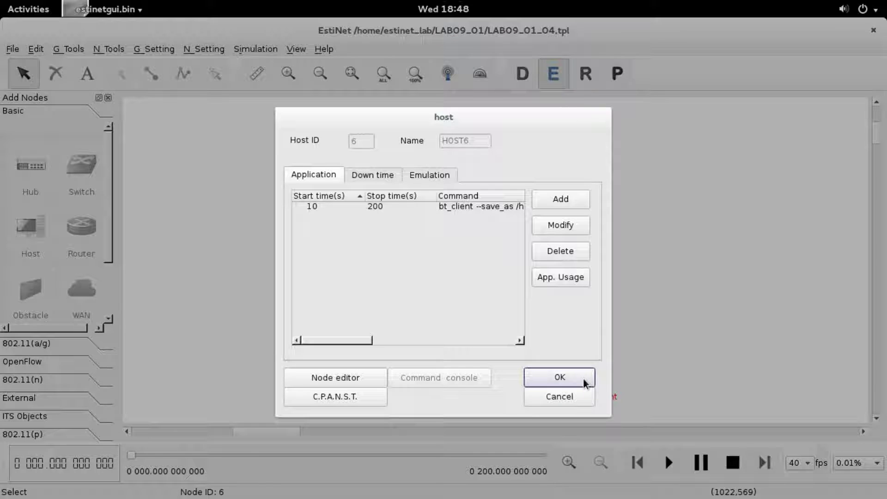
click(584, 382)
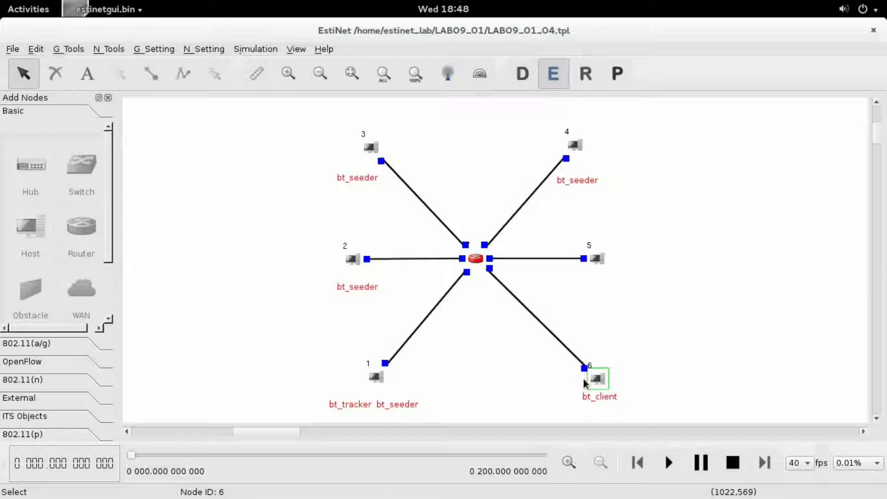
Add a new application to host 4 with a start time of 2 seconds
double_click(574, 144)
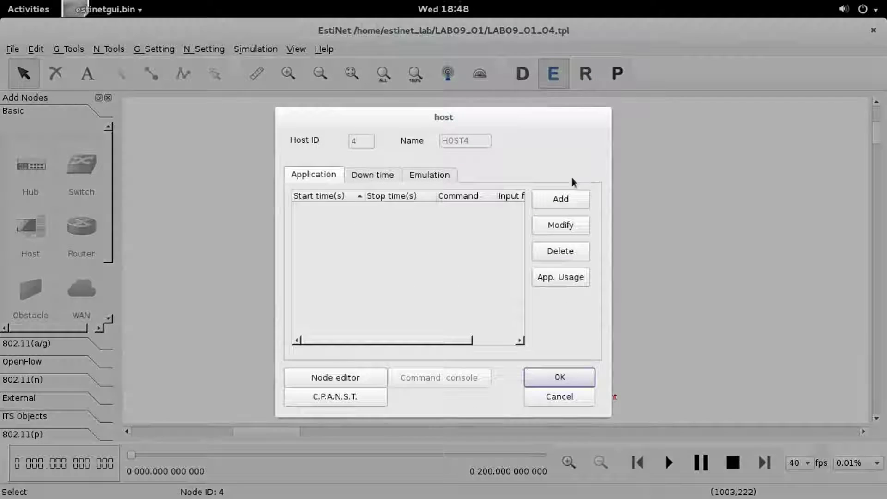
click(578, 204)
click(340, 198)
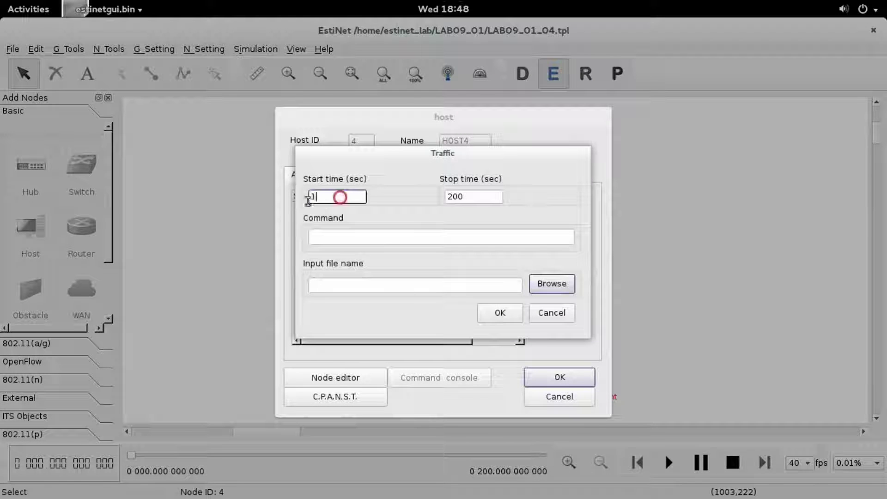
key(BackSpace)
text(2)
click(412, 236)
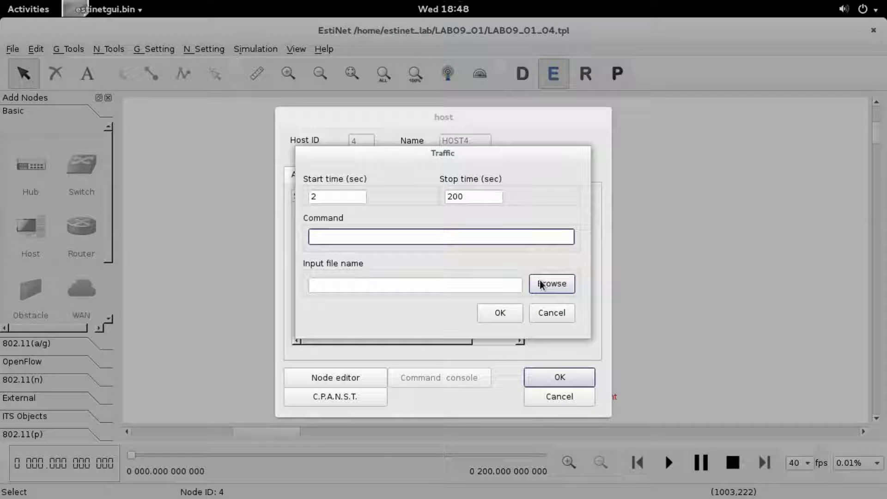
Set host 4's application command to "bt_client --save_as /home/estinet/bt/node4/lab09.zip /home/estinet/bt/node4/lab09.zip.torrent --max_upload_rate 0" and confirm the host settings
text(bt)
key(BackSpace)
text(_client --save_as /home/estinet/)
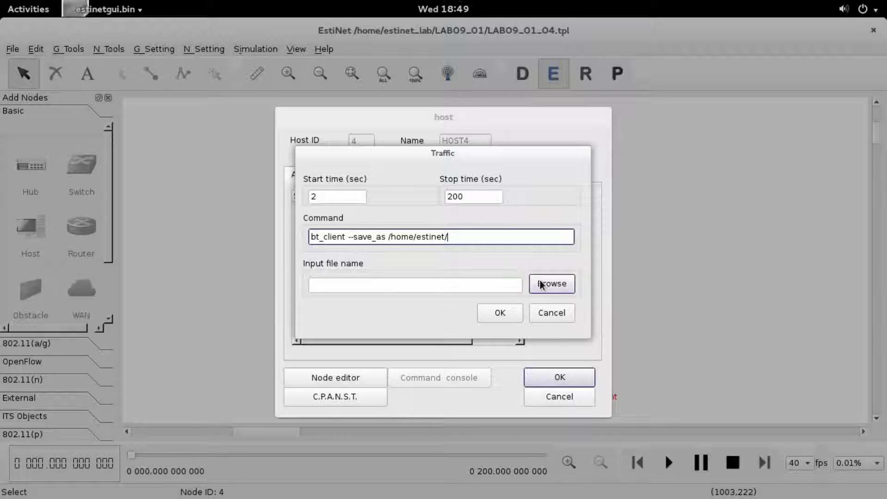
text(bt/node4/lab09.zi)
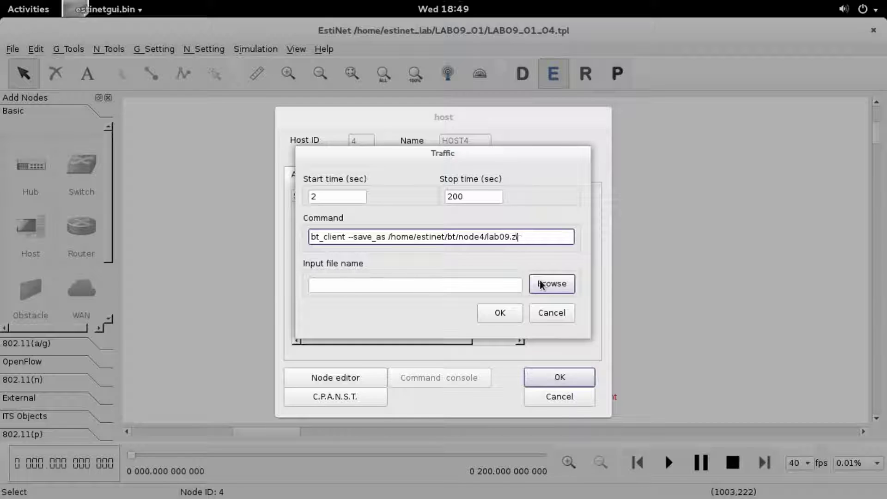
text(p /home/estinet)
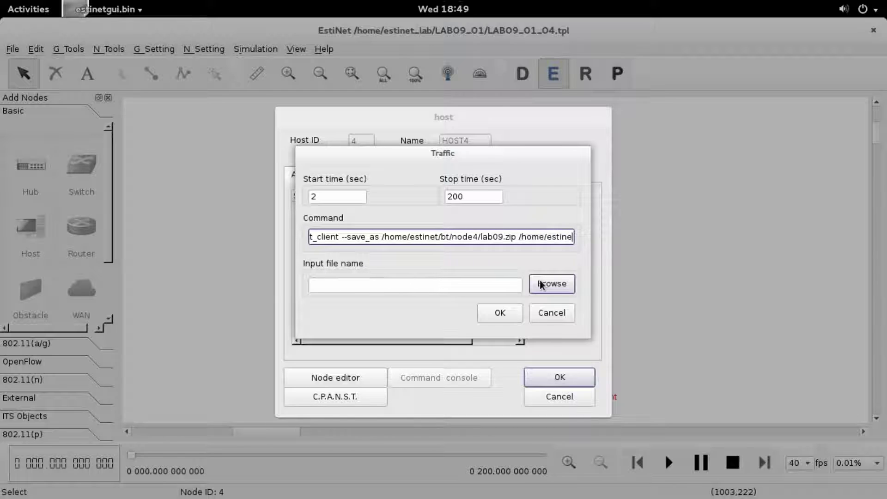
text(/bt)
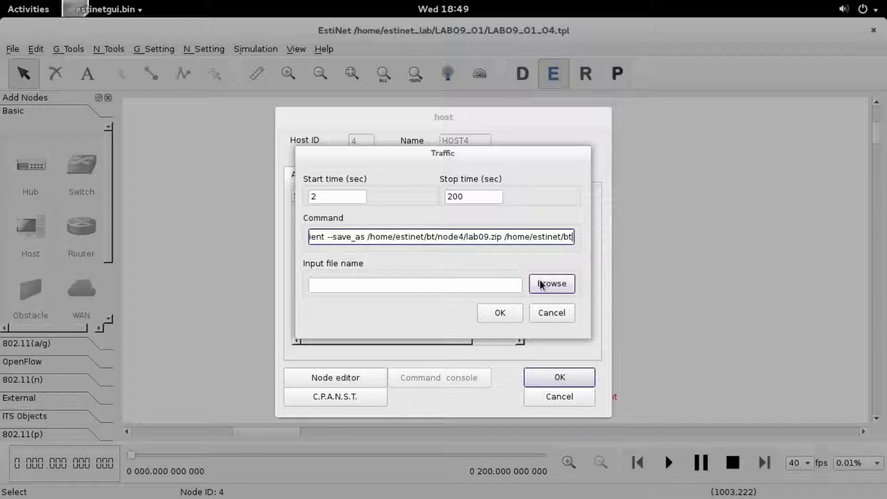
text(/node)
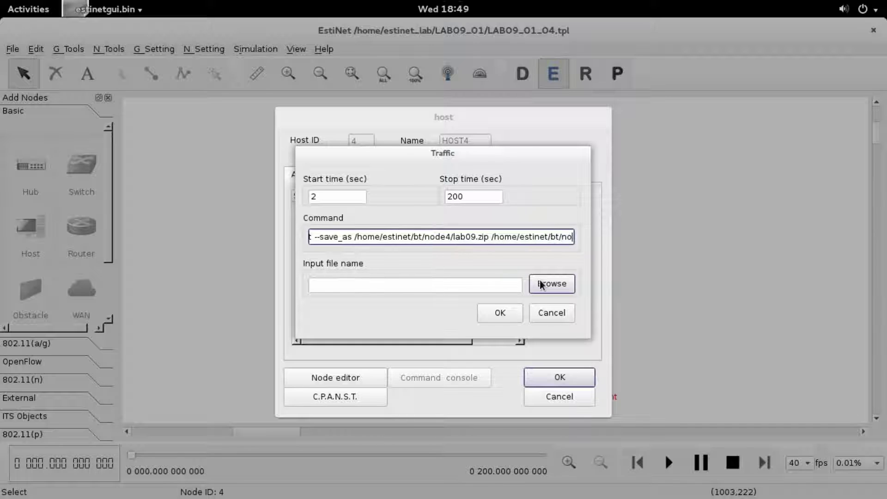
text(4/)
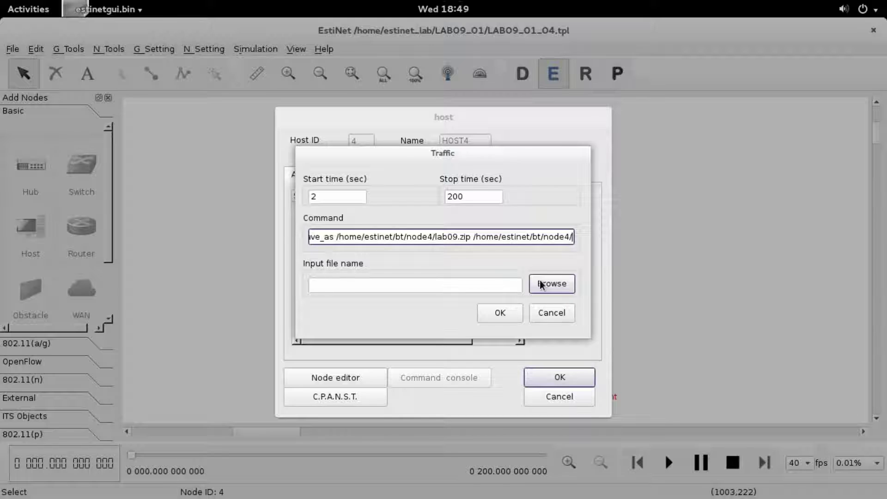
text(lab09)
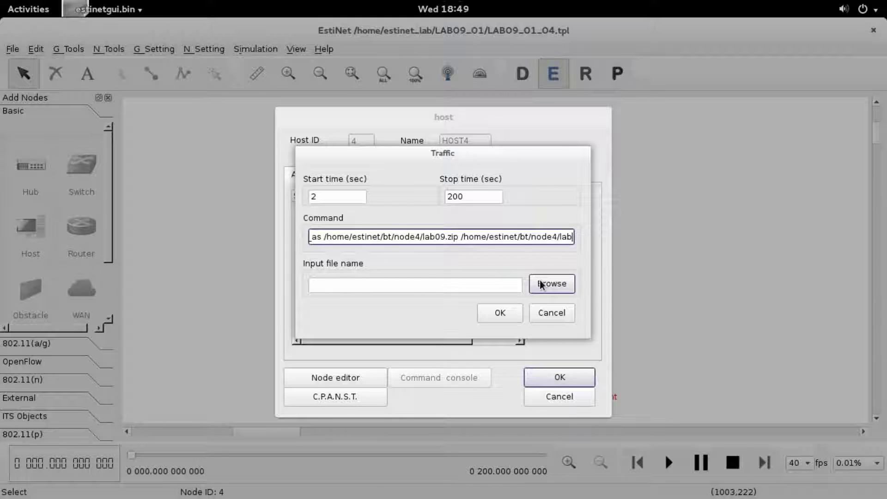
text(.zip)
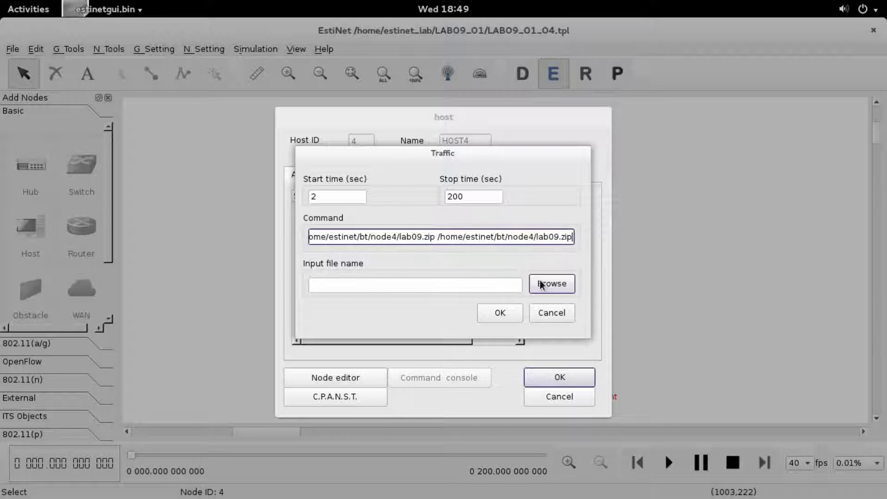
text(.)
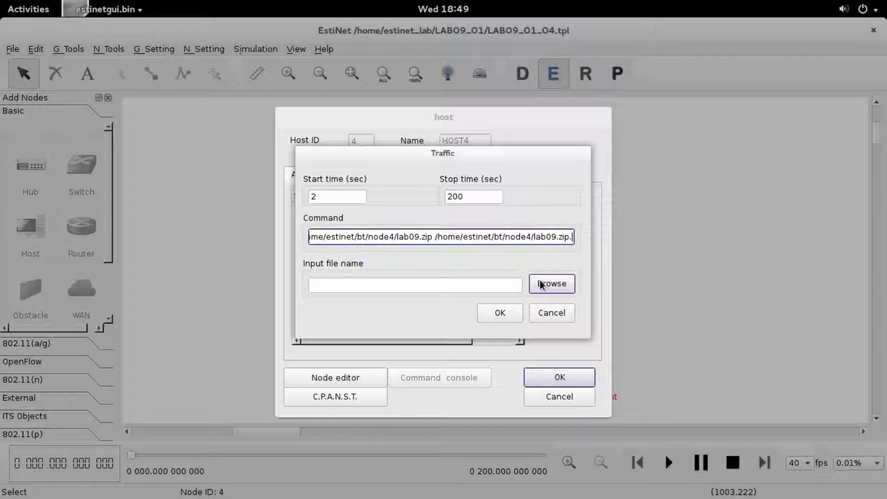
text(torrent )
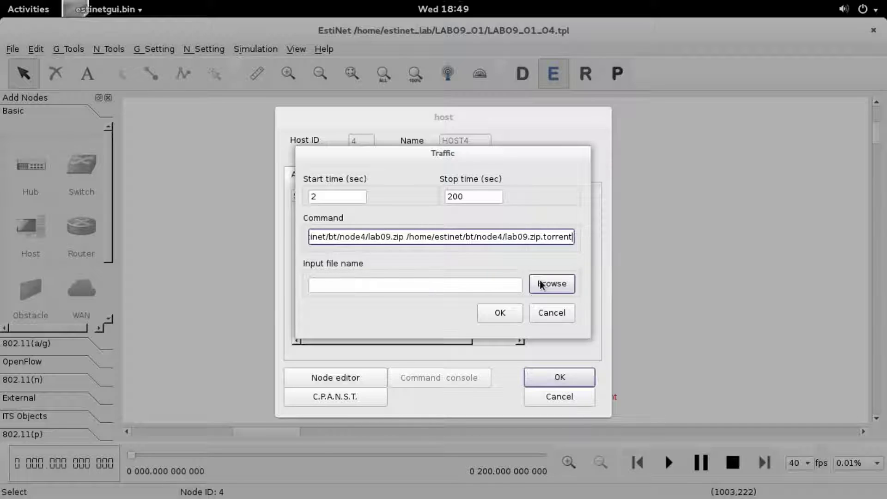
text(--m)
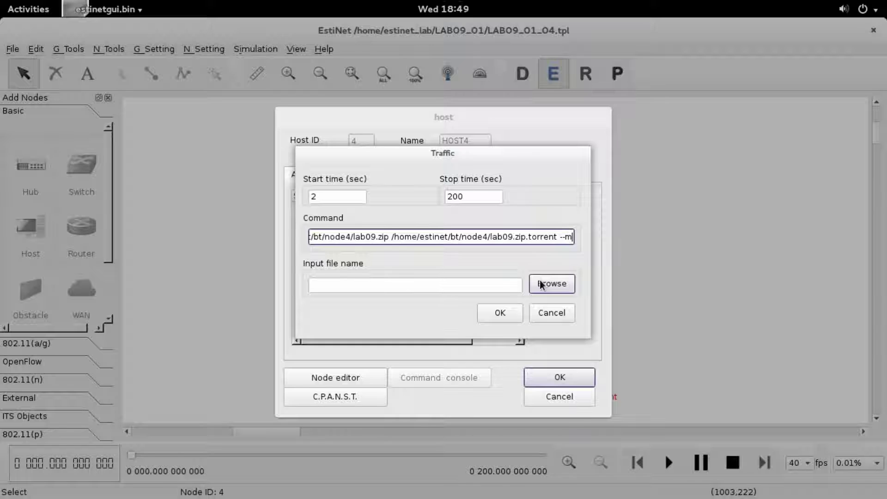
text(ax_)
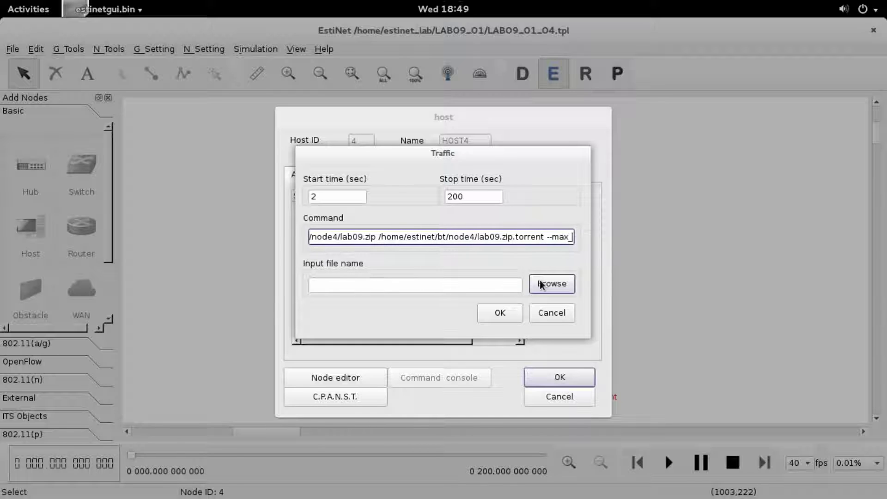
text(upload)
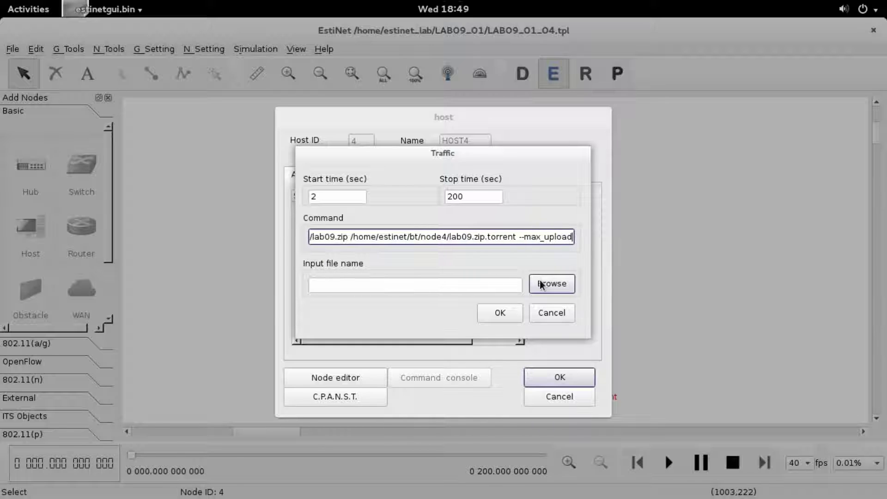
text(_)
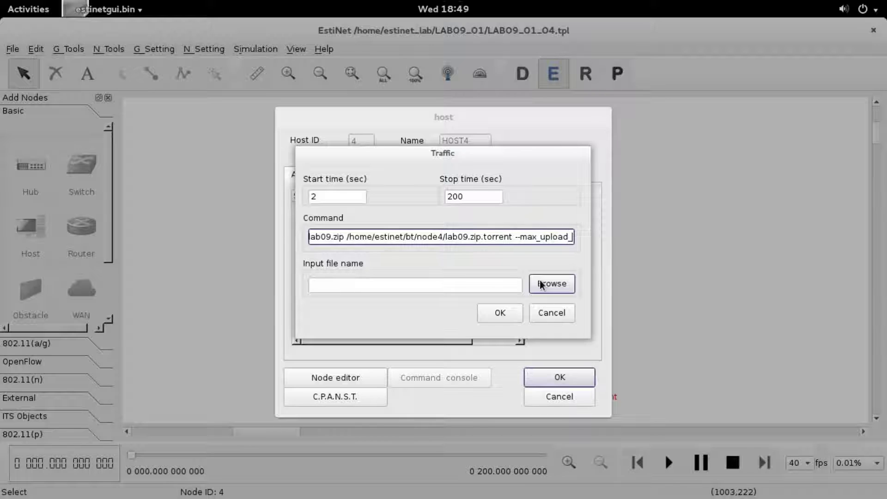
text(rate 0)
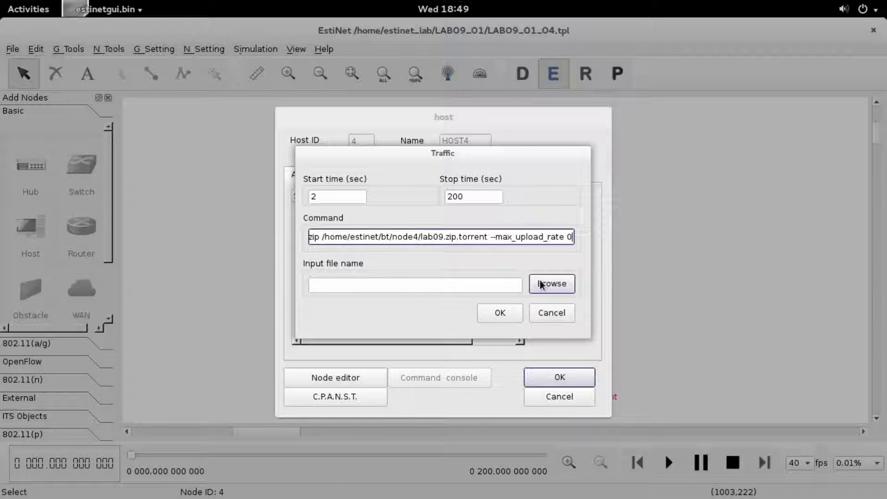
click(517, 315)
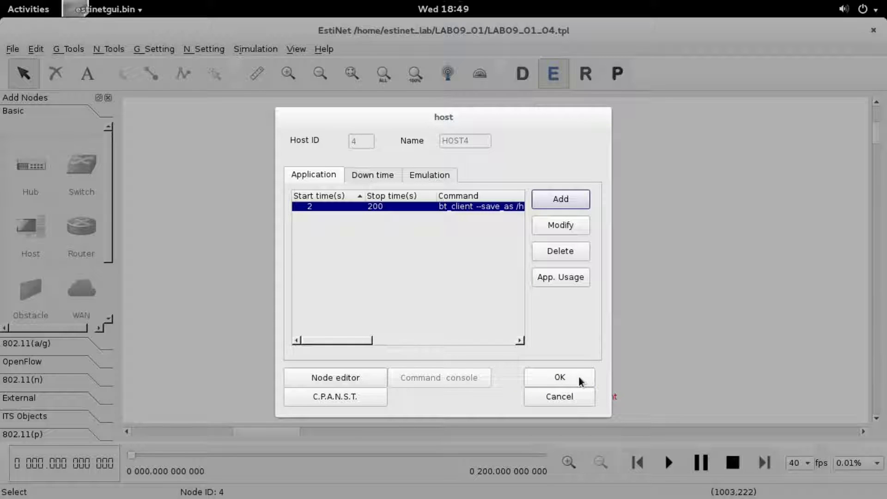
click(578, 376)
click(640, 315)
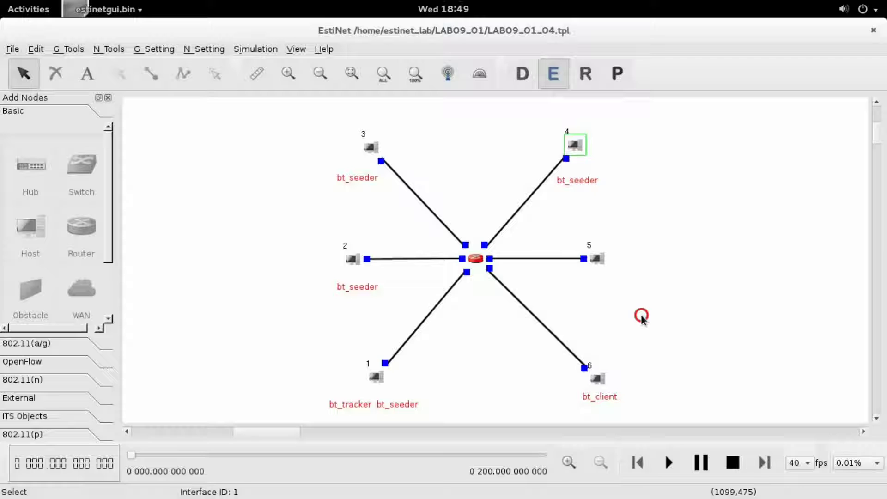
Generate the configuration files and run the LAB09_01_04 simulation, following the coordinator output in the terminal, and load the finished results for playback
double_click(553, 26)
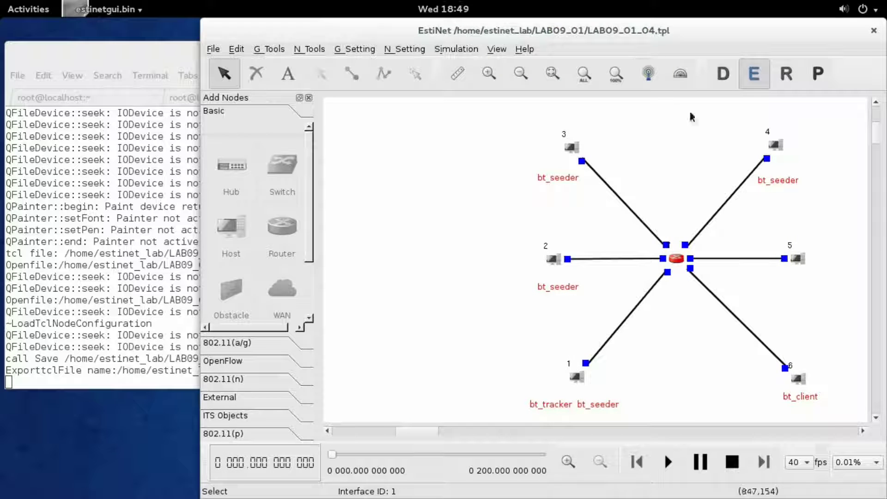
click(788, 74)
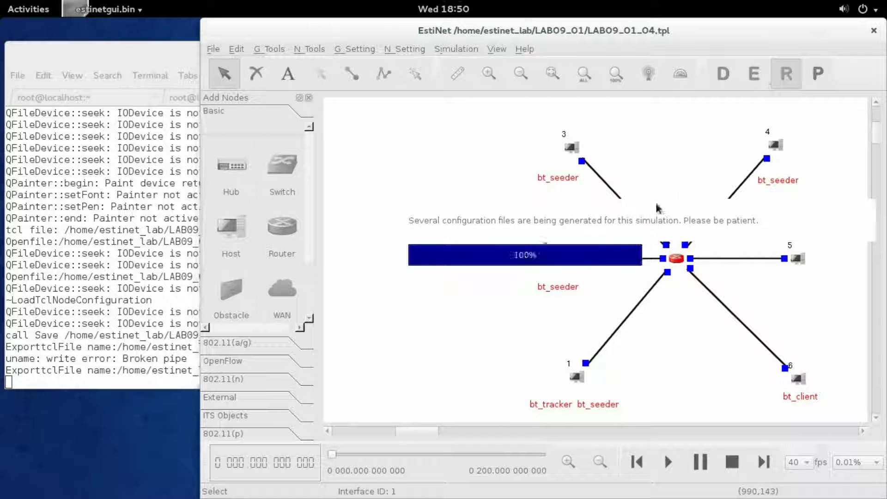
click(581, 265)
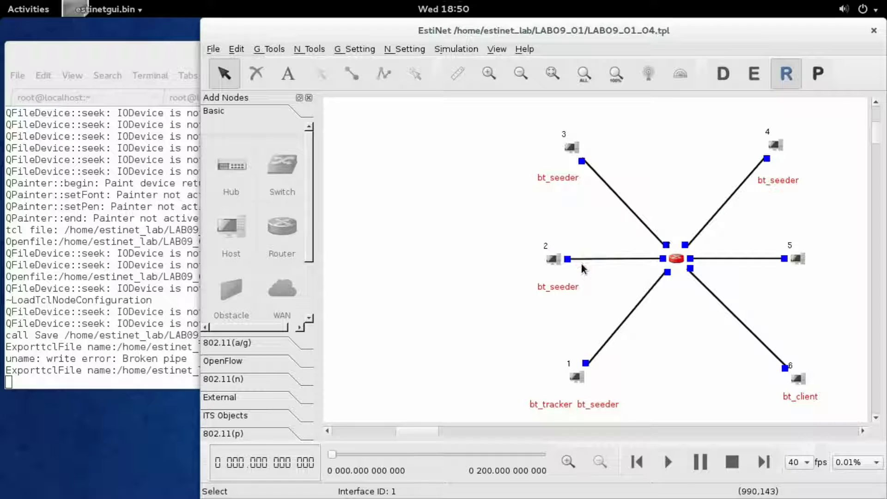
click(472, 48)
click(475, 68)
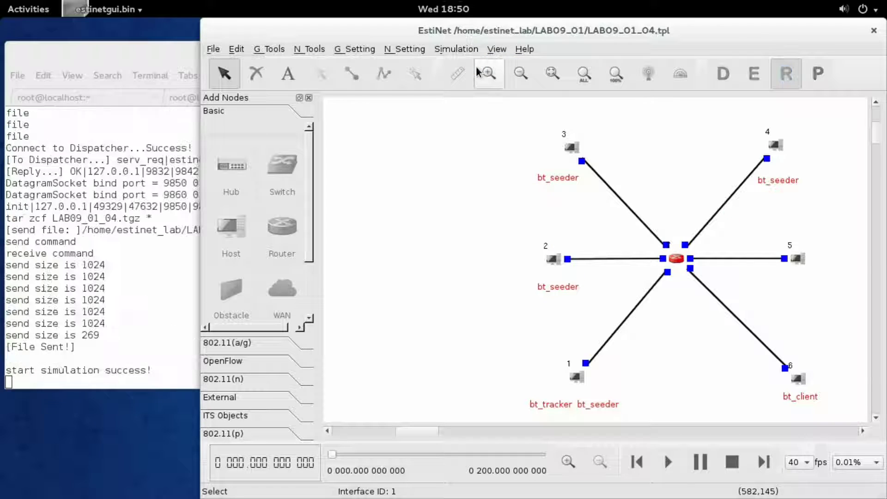
click(156, 222)
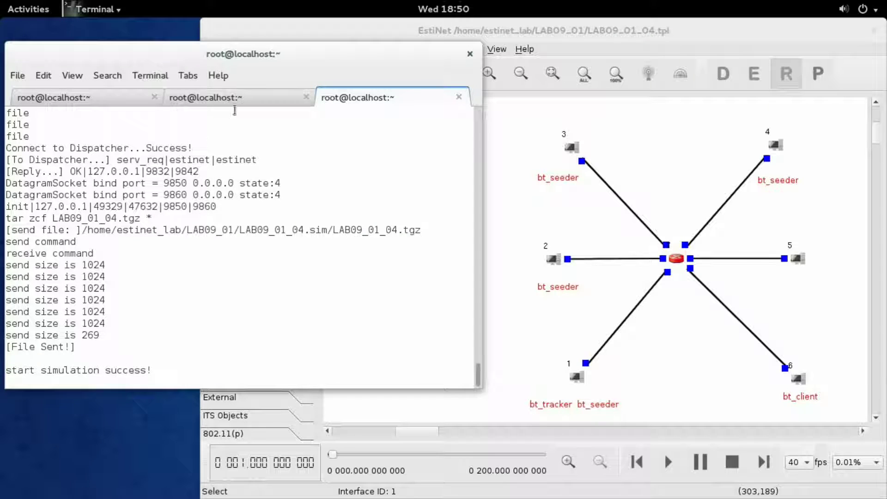
click(240, 97)
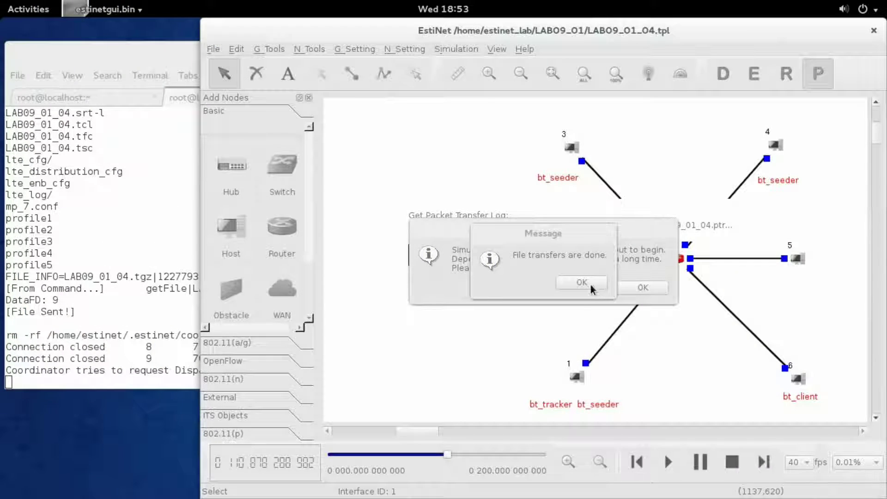
click(590, 284)
click(633, 290)
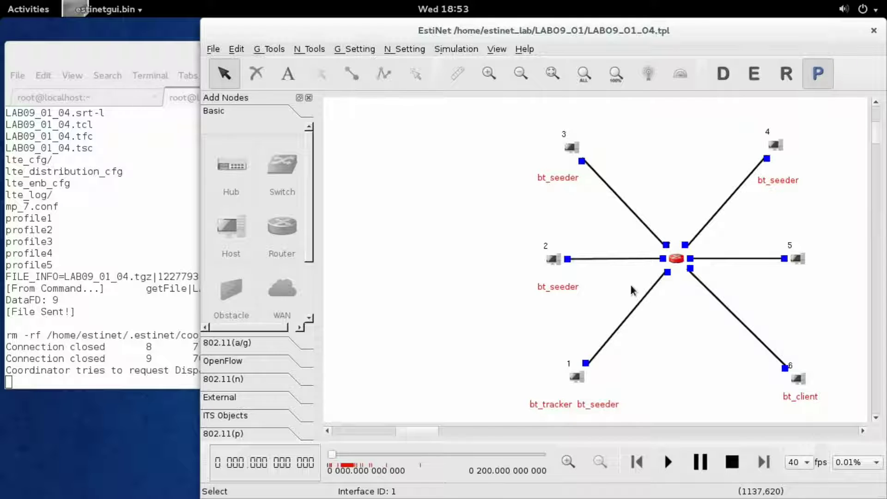
Play the packet animation in stretches from the start to about 3.69 seconds to examine the seeders' early exchanges with host 1
click(665, 462)
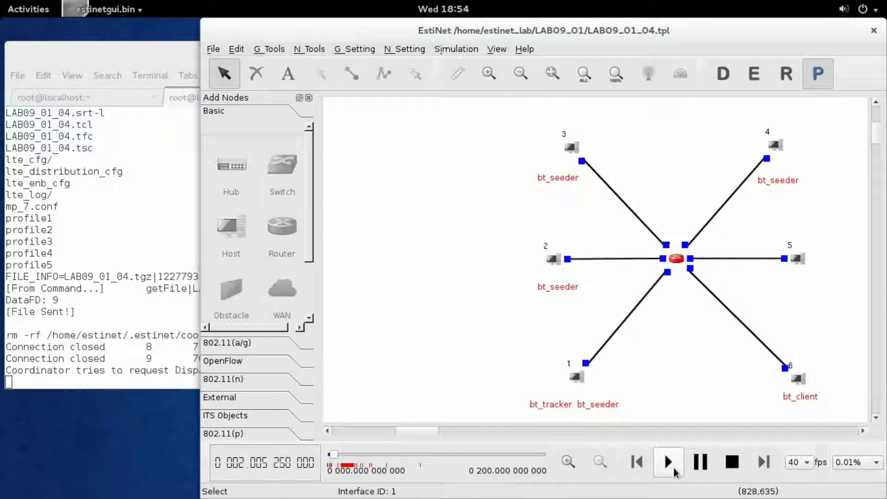
click(672, 469)
click(672, 468)
click(672, 469)
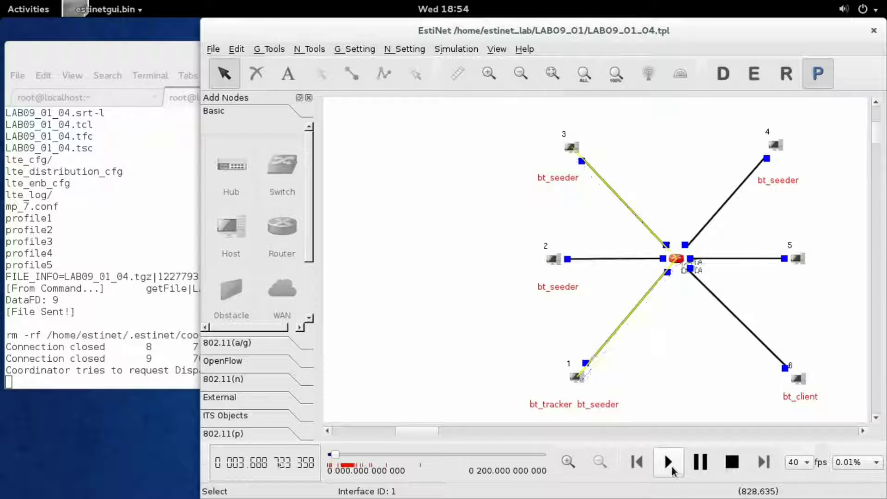
click(673, 469)
click(672, 468)
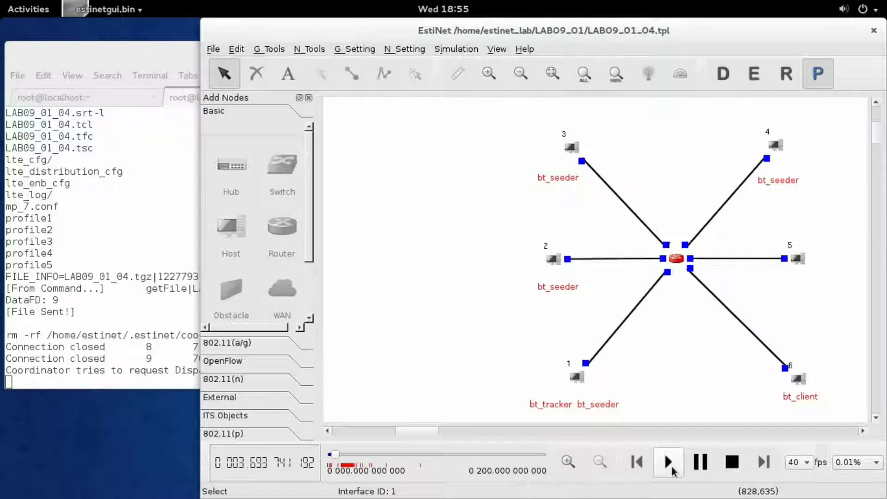
Play the packet animation on to about 10.04 seconds, pausing near 10.003 seconds, to examine host 6's exchanges with the four seeders
click(673, 469)
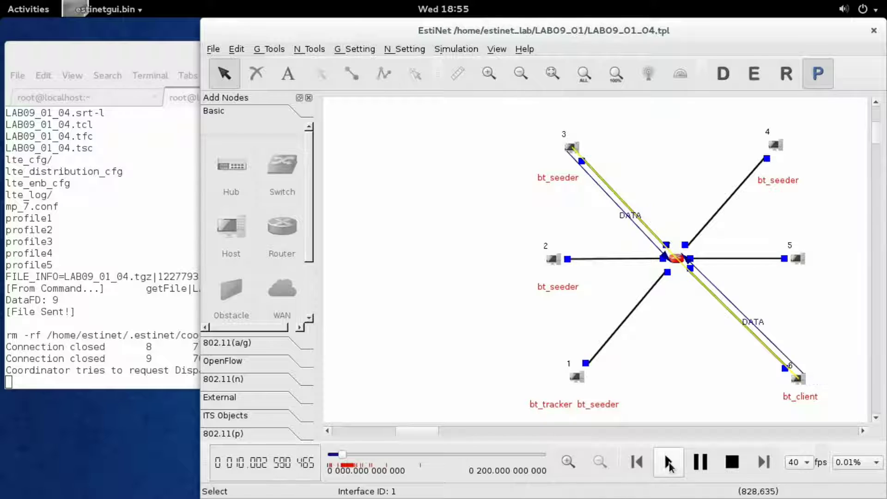
click(700, 462)
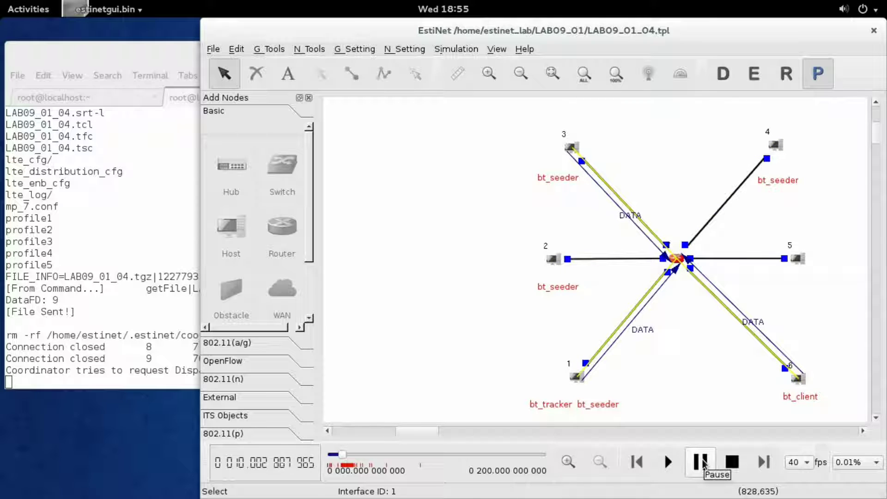
click(669, 461)
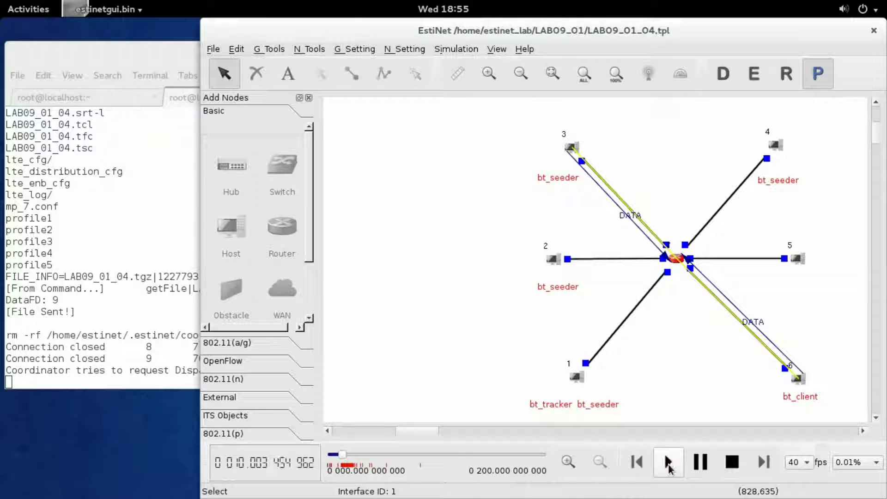
click(668, 464)
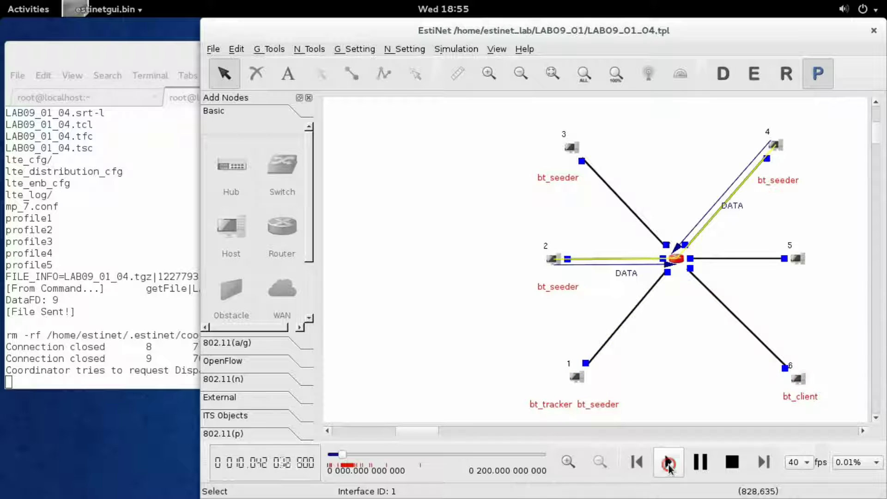
Play the packet animation on in short stretches around 12.585 seconds to examine data transfers from the seeders to host 6
click(668, 465)
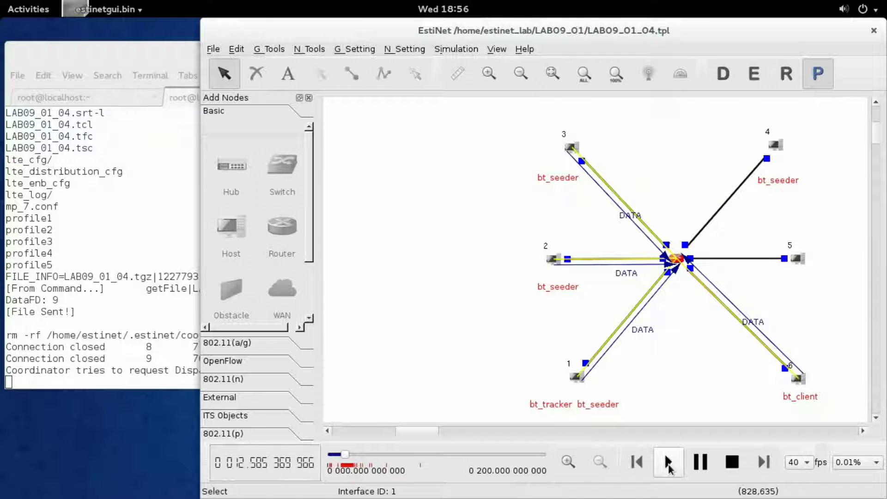
click(669, 464)
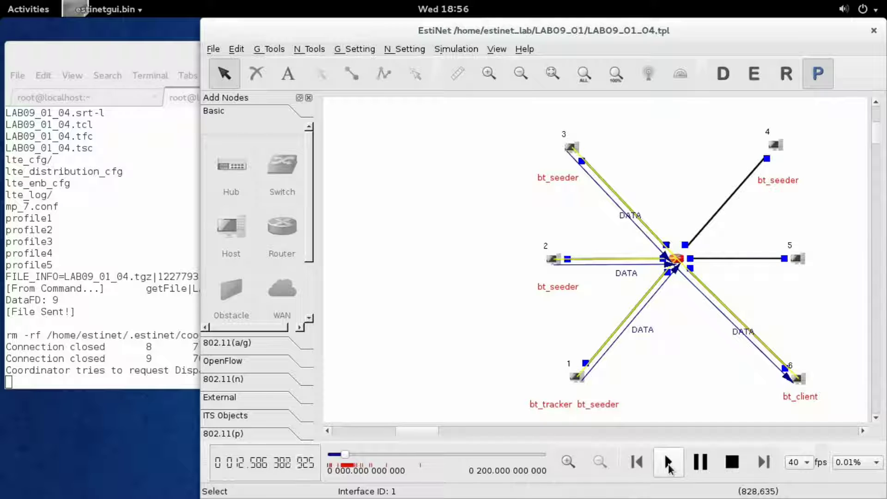
click(669, 465)
click(668, 465)
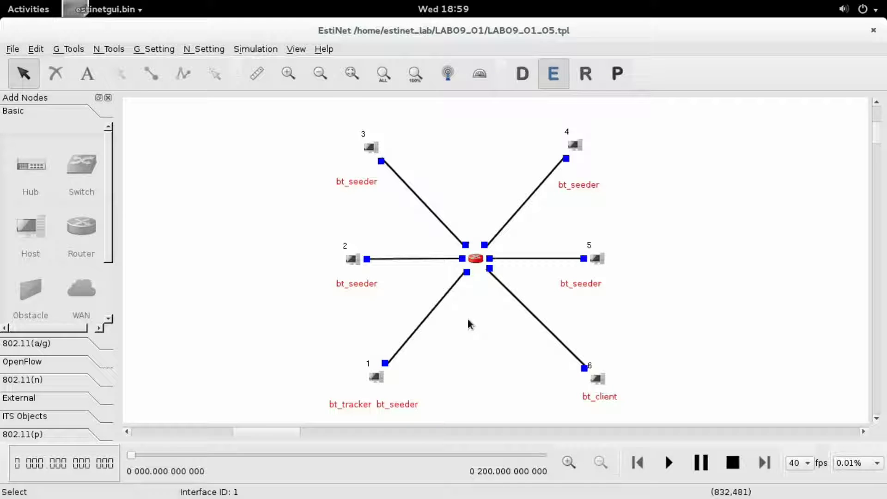
Review the BitTorrent application entries already assigned to hosts 1, 2, 3 and 4 in the LAB09_01_05 topology
double_click(376, 376)
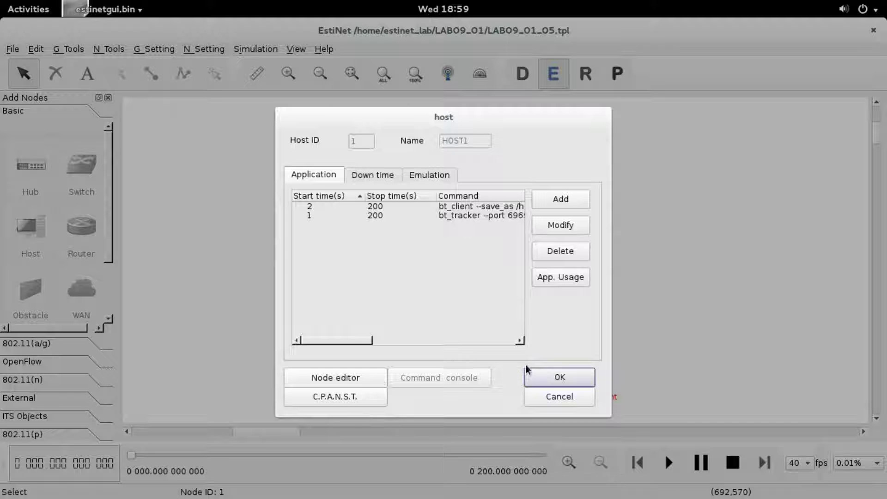
click(586, 381)
double_click(352, 257)
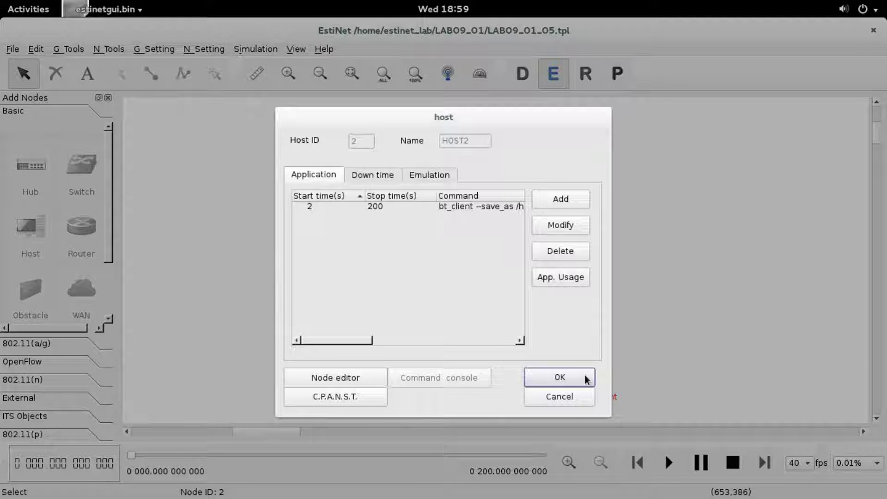
click(584, 375)
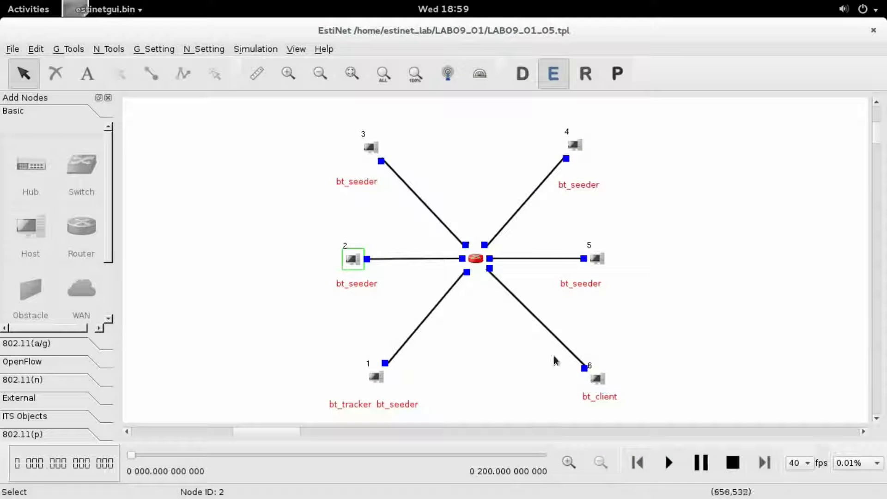
click(374, 152)
double_click(374, 152)
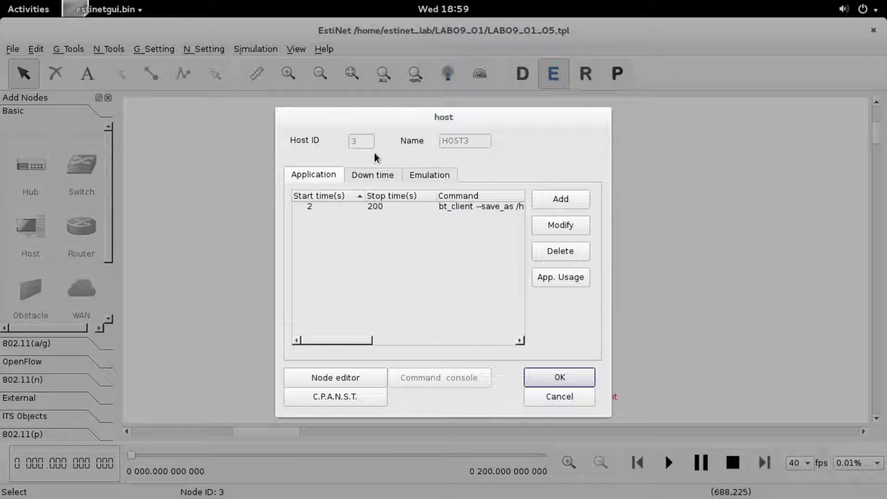
click(575, 383)
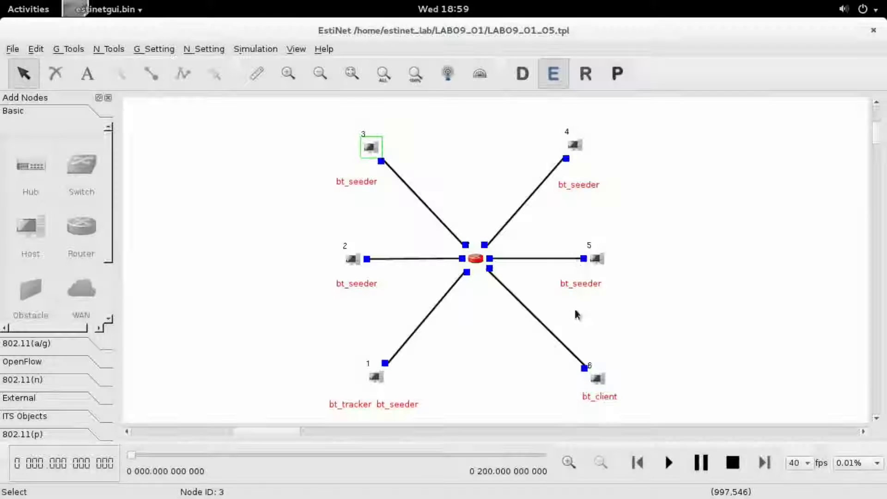
click(578, 148)
double_click(579, 149)
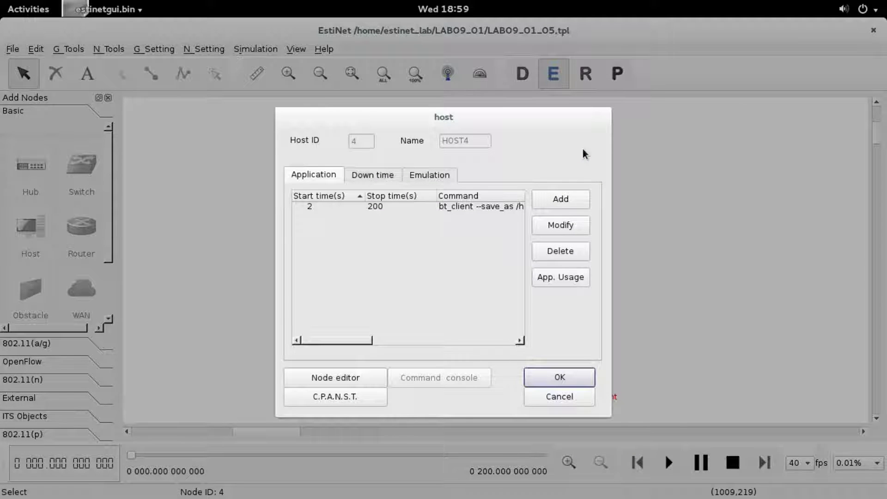
click(586, 372)
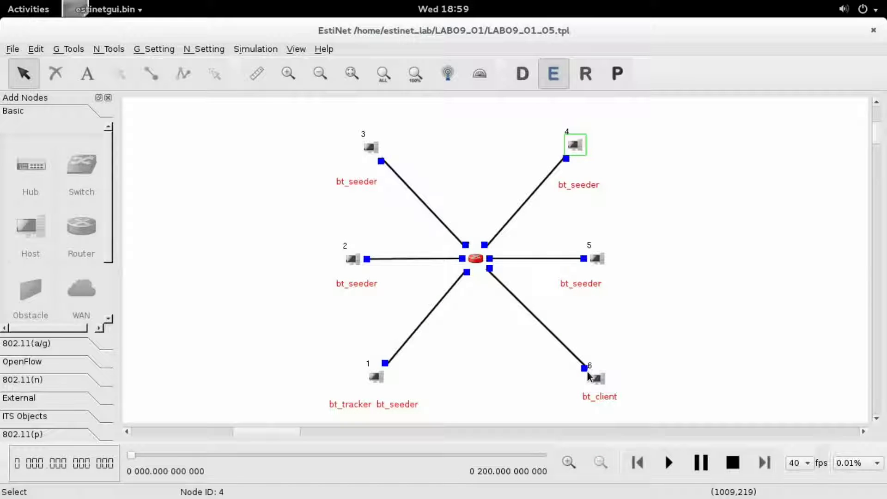
Start a new application entry for host 5 and set its start time to 2 seconds
double_click(595, 260)
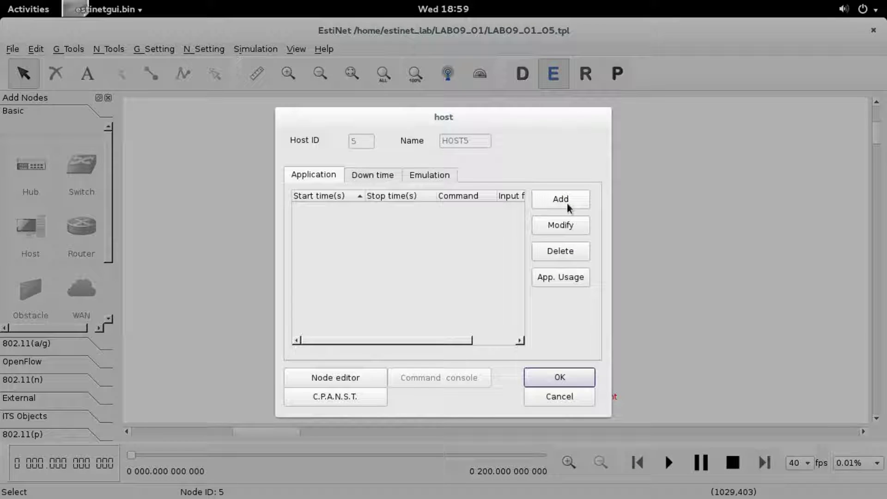
click(568, 203)
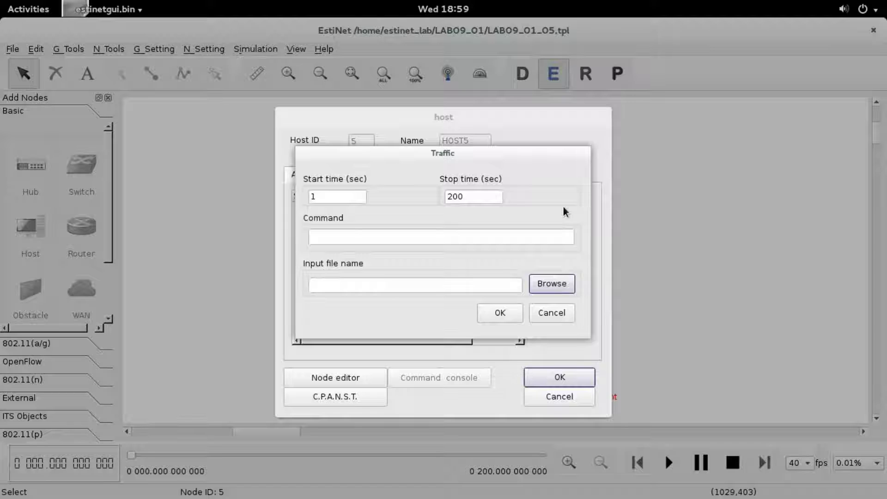
double_click(330, 196)
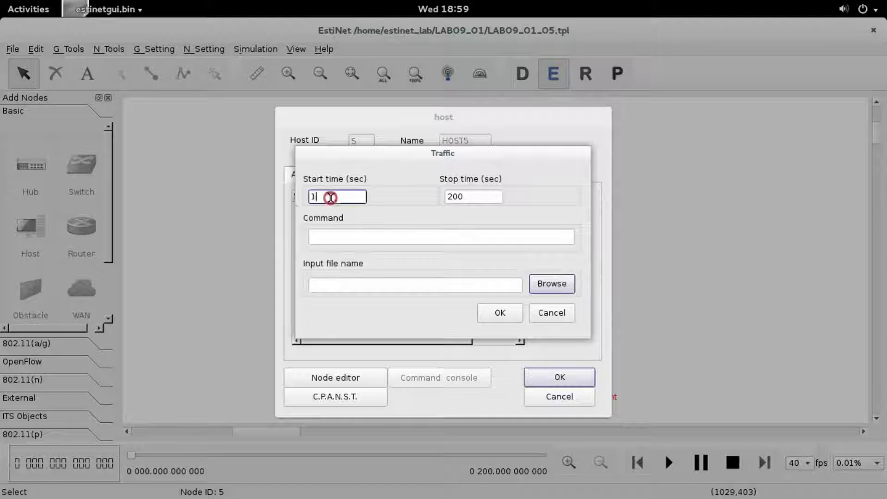
text(2)
Give host 5's application the command "bt_client --save_as /home/estinet/bt/node5/lab09.zip /home/estinet/bt/node5/lab09.zip.torrent --max_upload_rate 0" and save the host settings
click(412, 231)
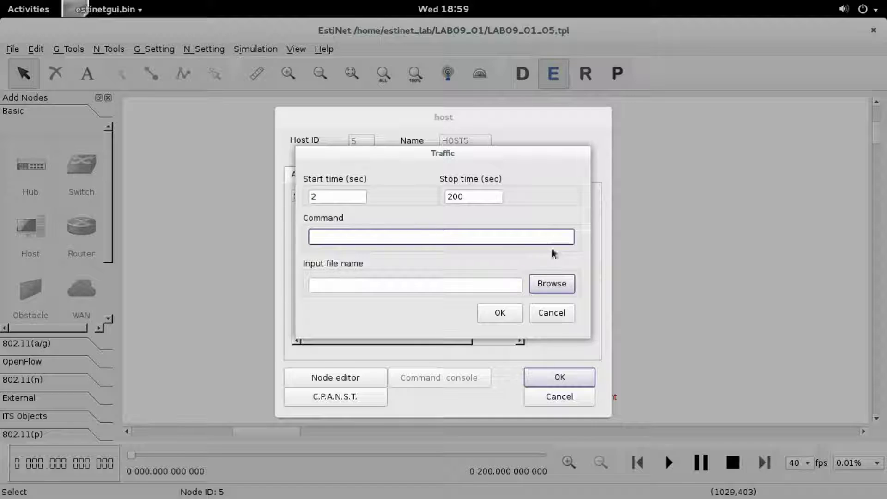
text(b)
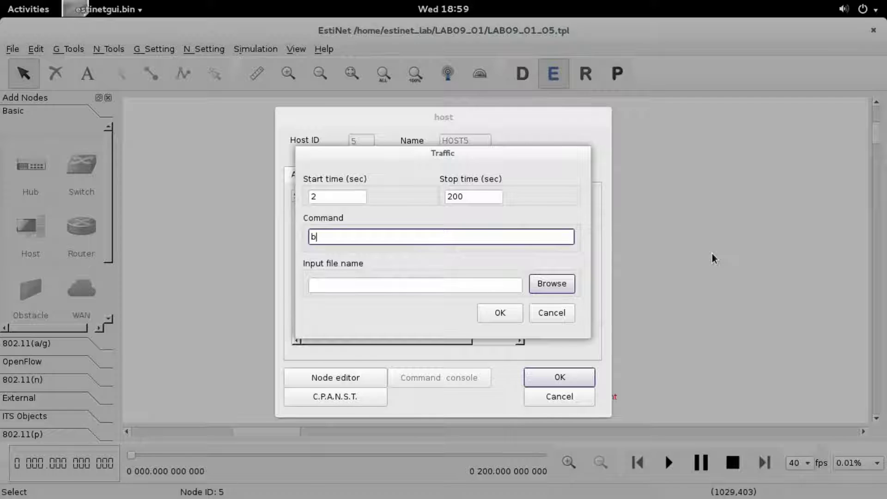
text(t_client)
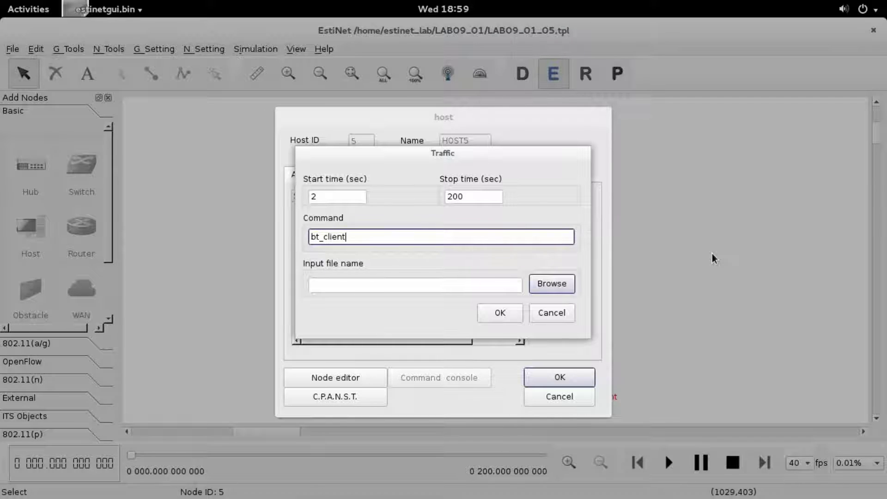
text( --save_as /home/es)
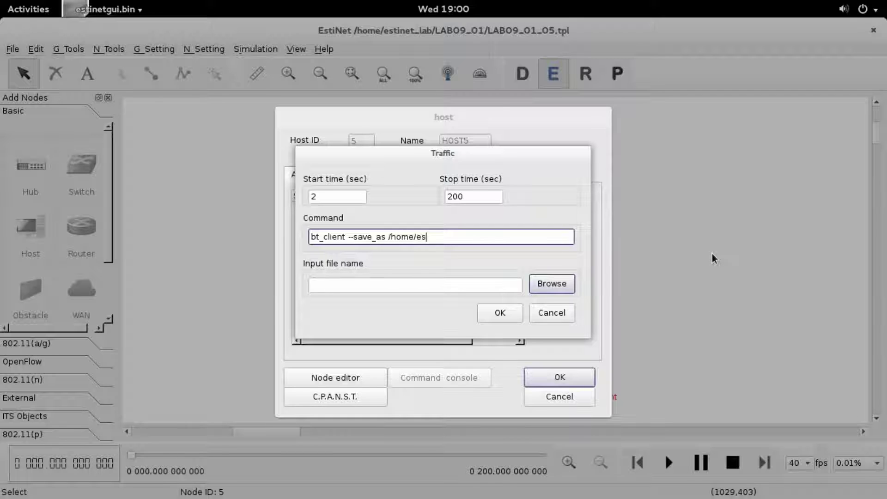
text(tinet/bt/node5/)
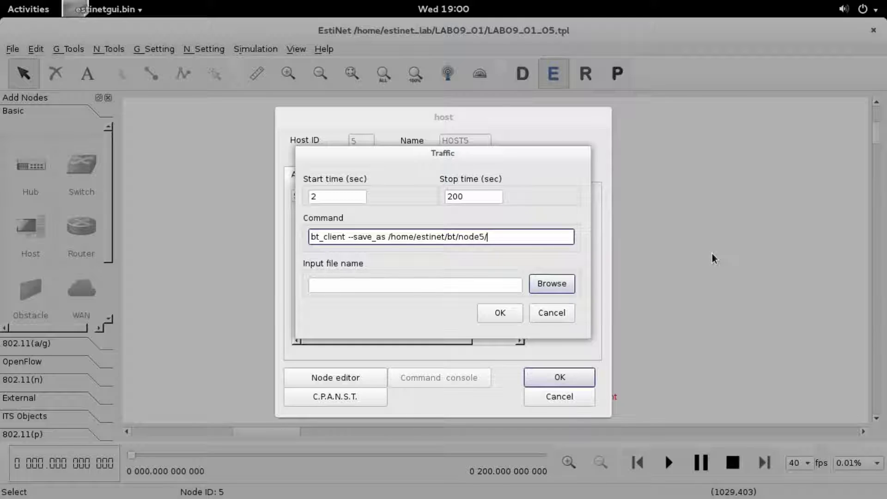
text(lab09.zip /home/estinet)
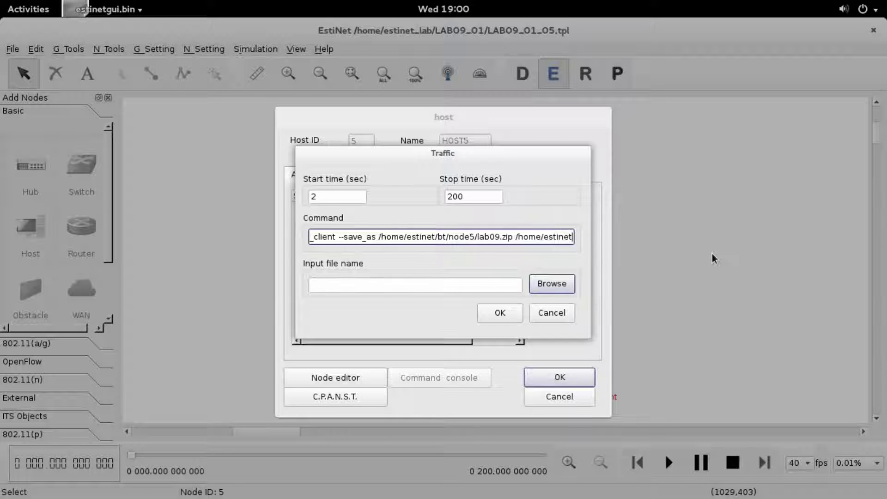
text(/bt/node5/lab09.zip.torrent -)
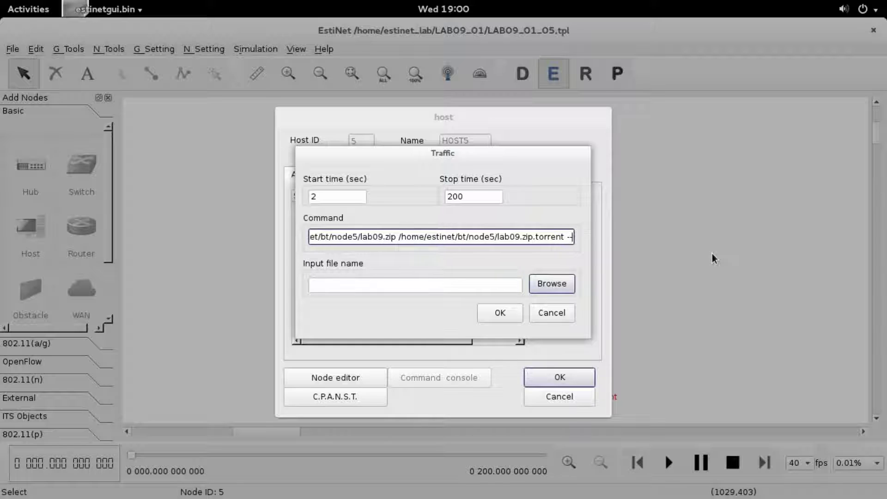
text(_upload)
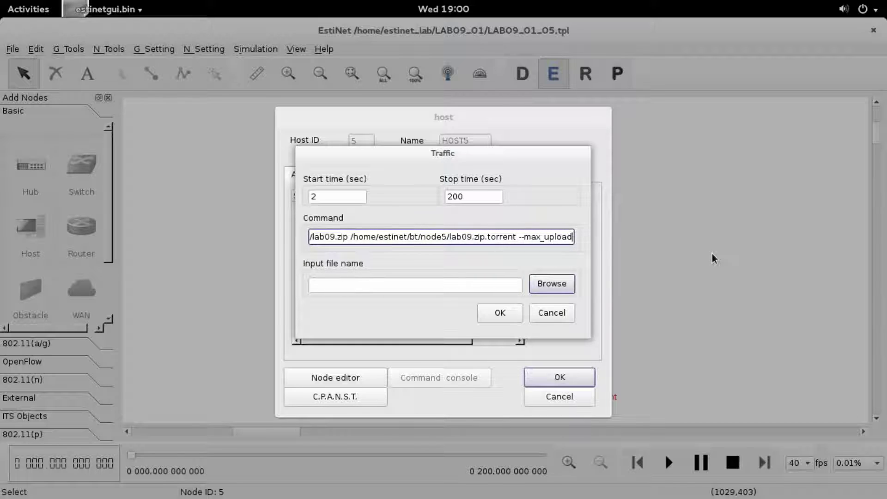
text(_r)
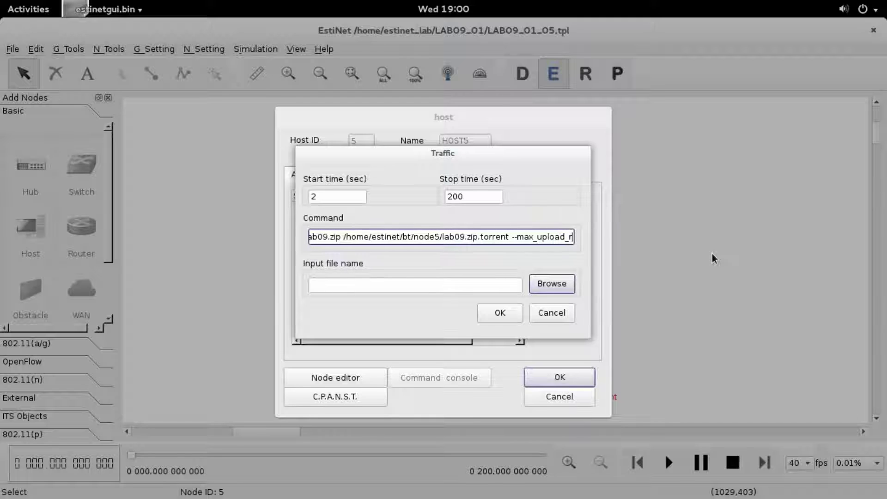
text(ate 0)
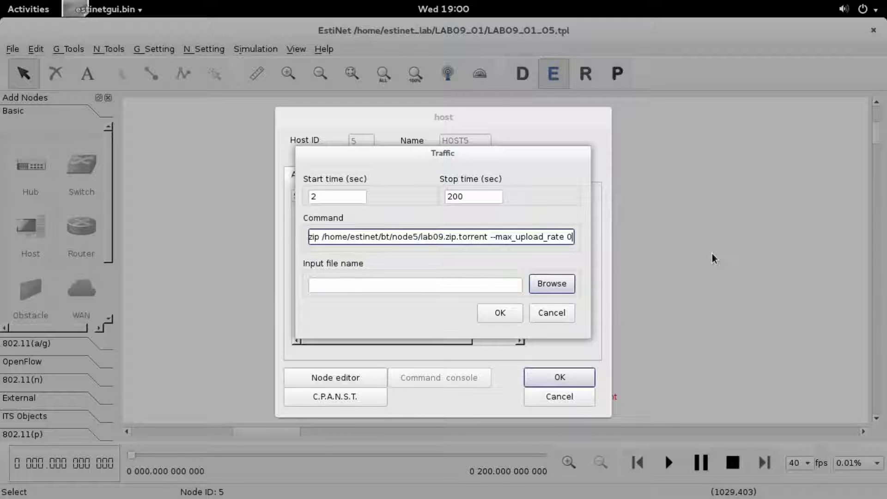
click(516, 316)
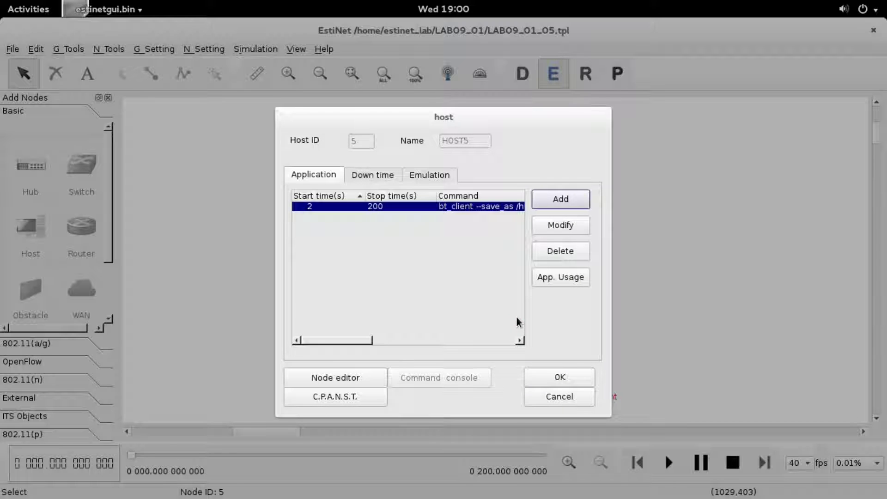
click(585, 382)
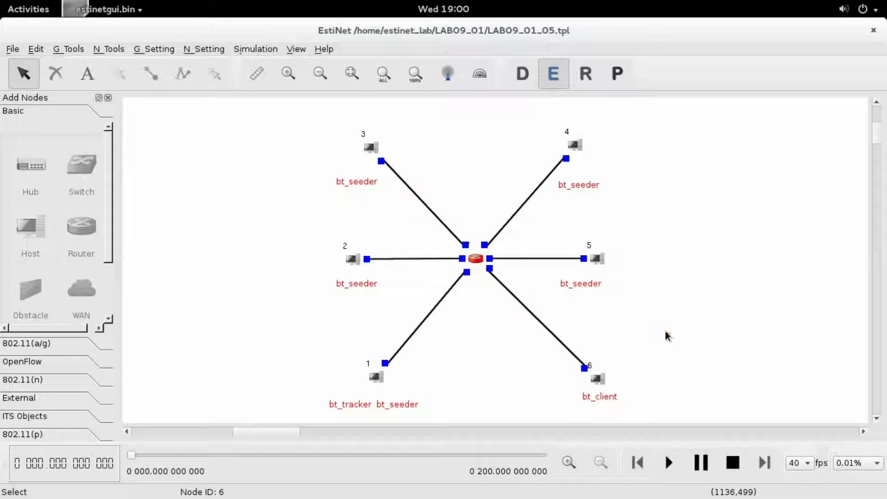
Generate the LAB09_01_05 configuration files, shrink the EstiNet window to reveal the terminal, and run the simulation
click(599, 75)
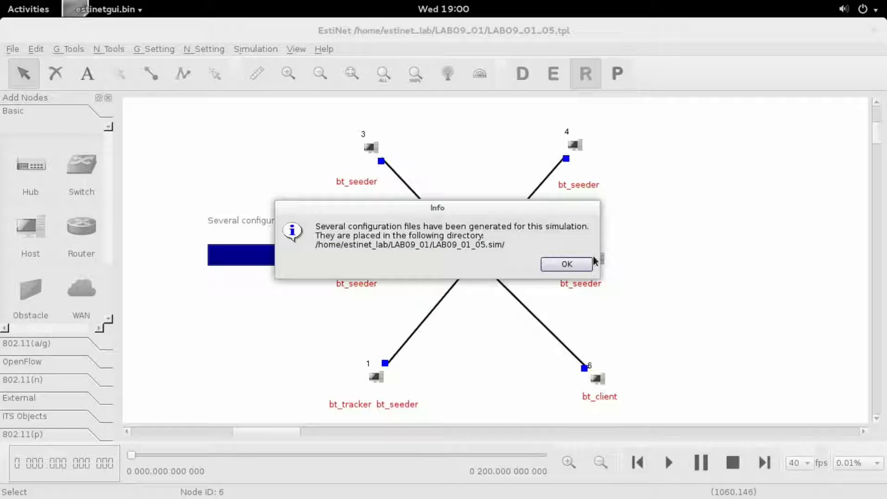
click(588, 260)
click(589, 263)
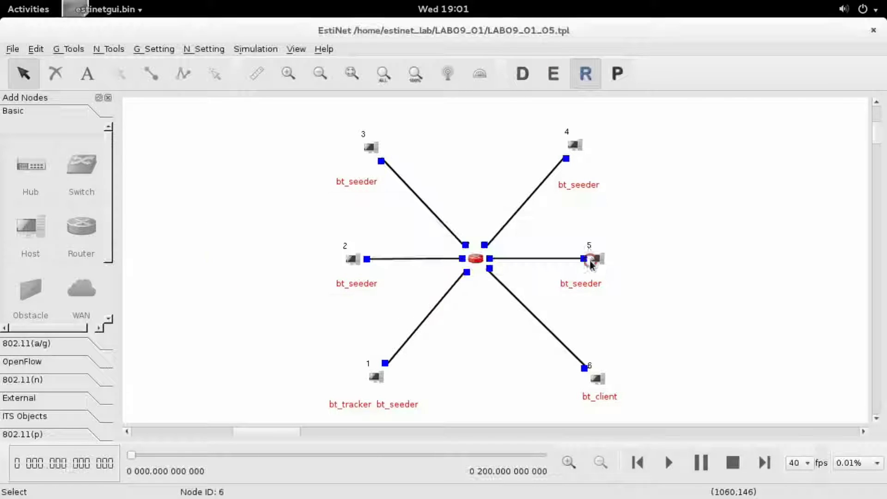
double_click(577, 27)
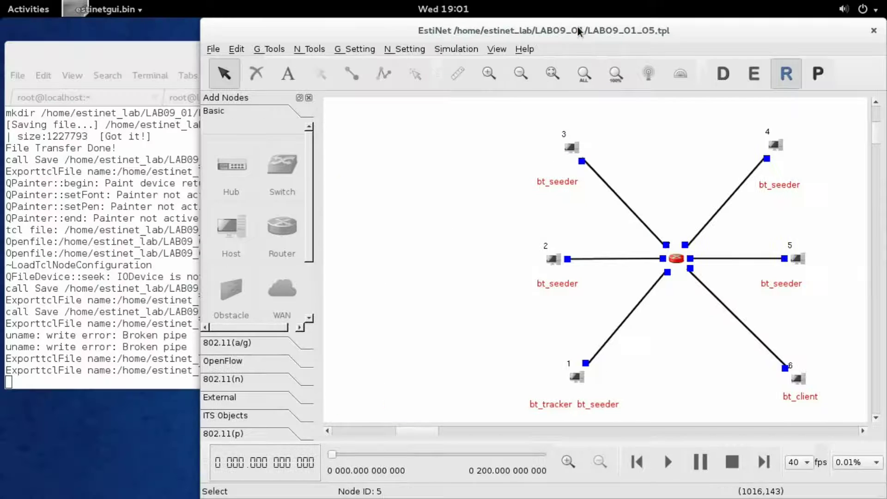
click(464, 49)
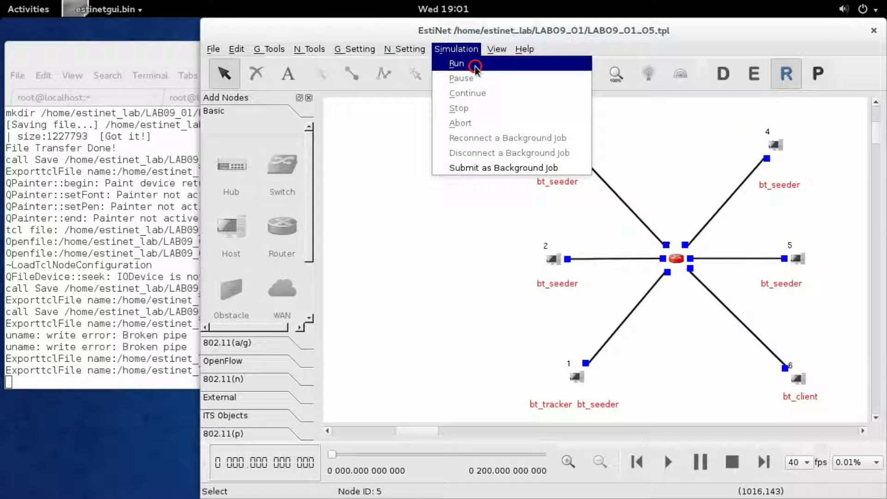
click(475, 66)
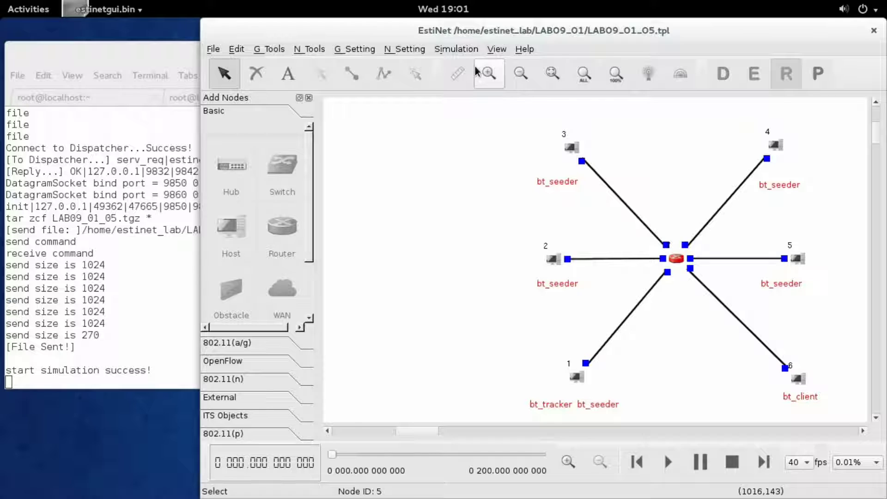
Follow the coordinator output in the terminal, then save the topology and load the finished LAB09_01_05 results for playback
click(161, 294)
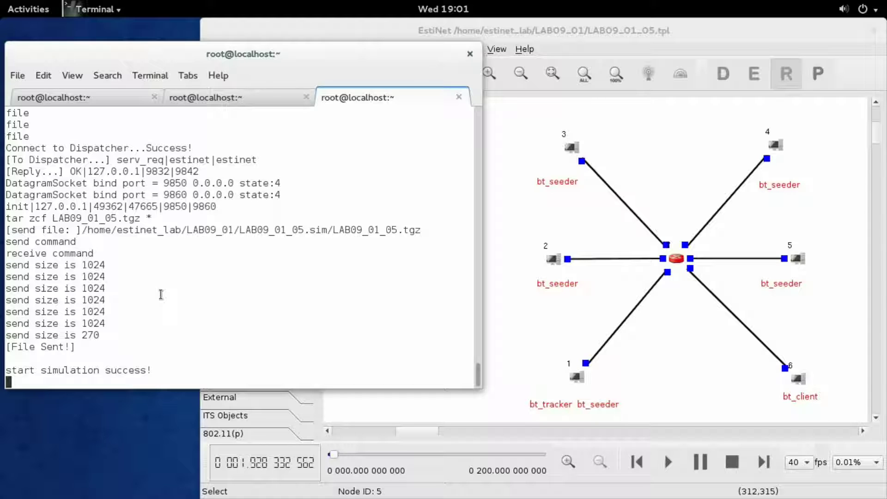
click(229, 99)
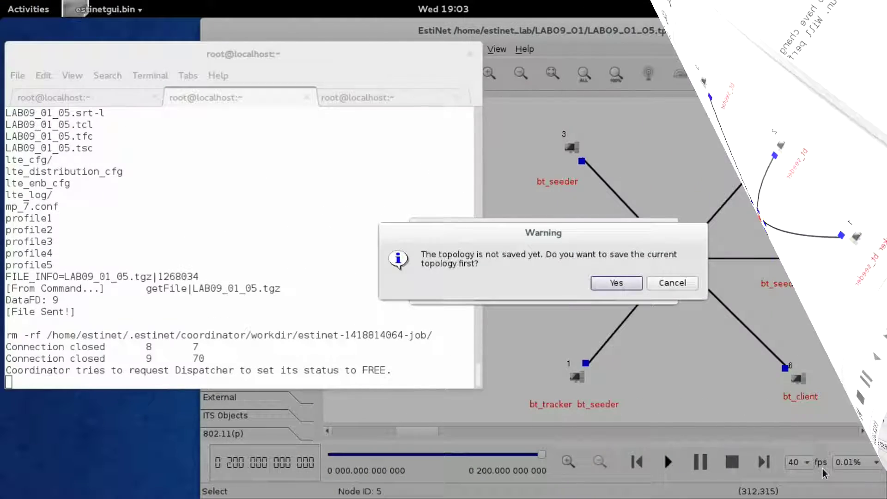
click(633, 282)
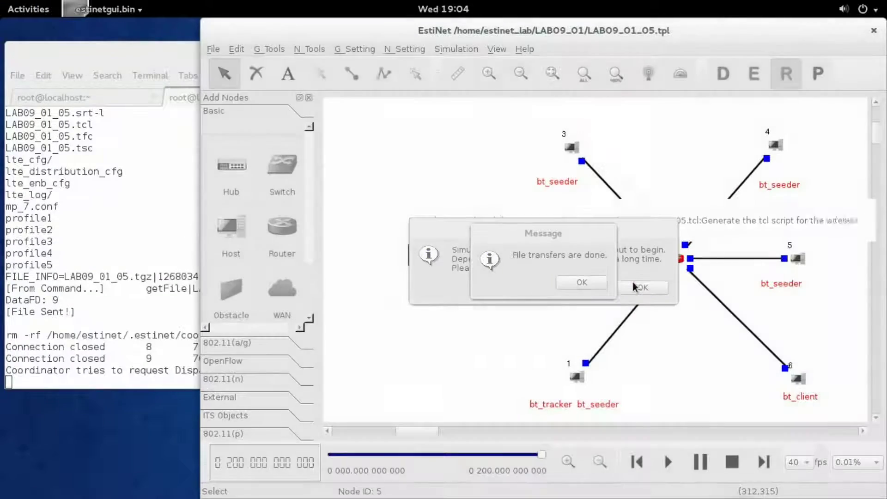
click(594, 283)
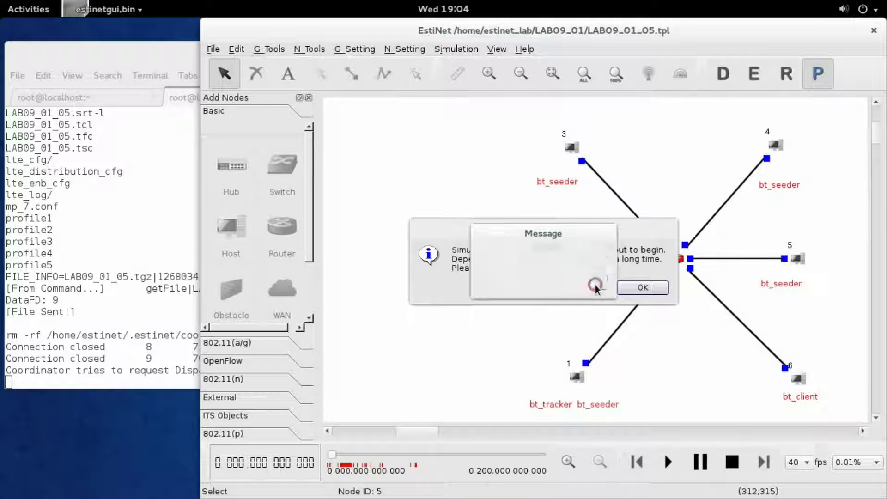
click(658, 289)
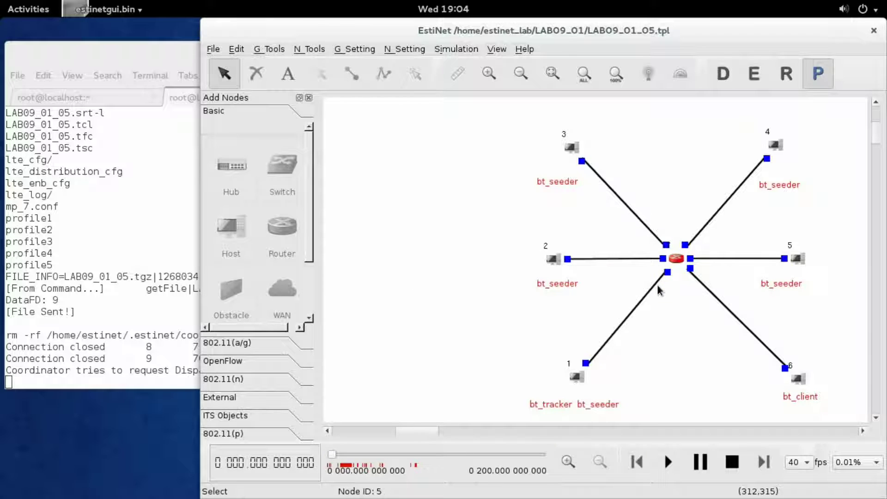
Play the LAB09_01_05 packet animation in short bursts from the start to examine the seeders' exchanges with the tracker on host 1
click(676, 461)
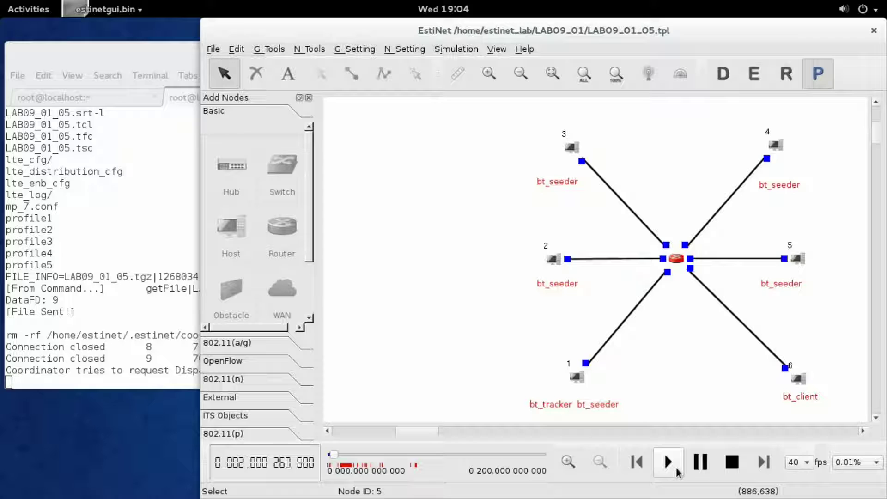
click(668, 462)
click(668, 462)
click(667, 461)
click(668, 462)
click(668, 462)
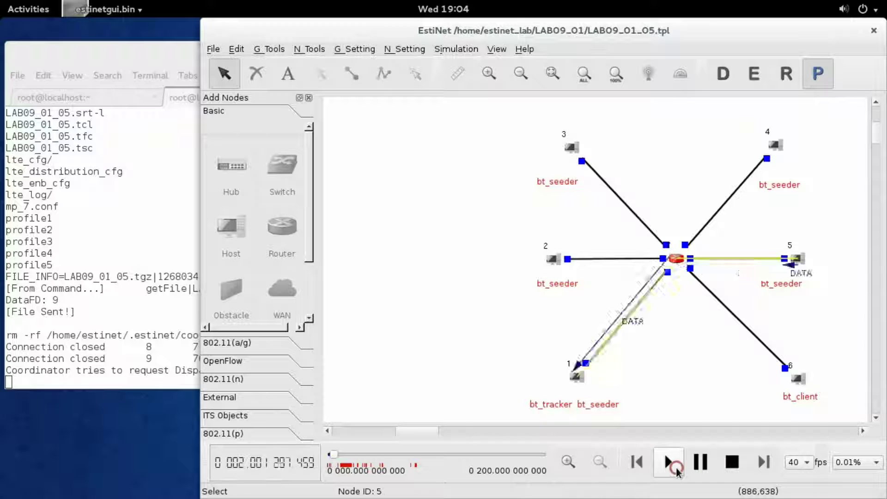
click(676, 469)
click(677, 468)
click(676, 468)
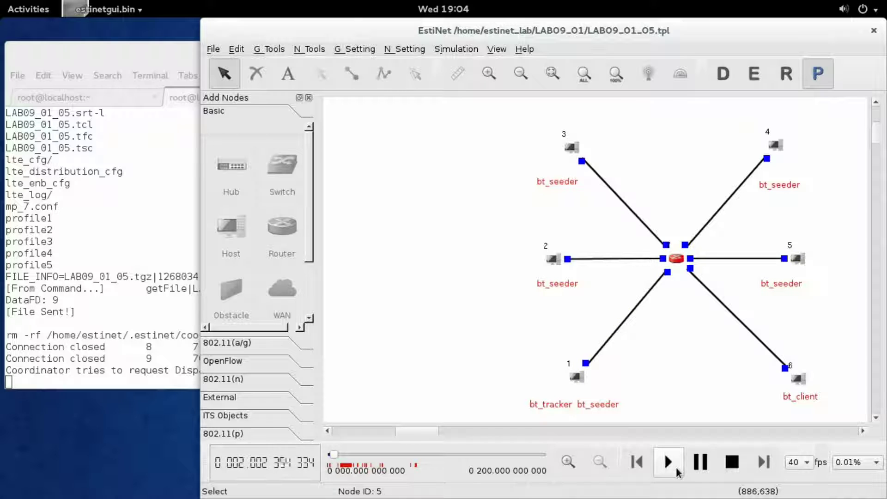
click(677, 470)
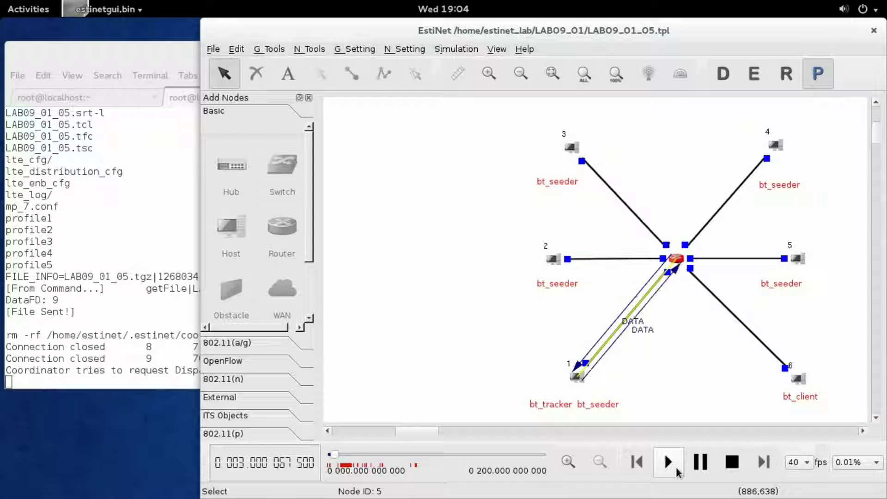
Continue the playback in small increments through about 3.1 seconds to examine the packets exchanged among seeder hosts 1 to 5
click(676, 470)
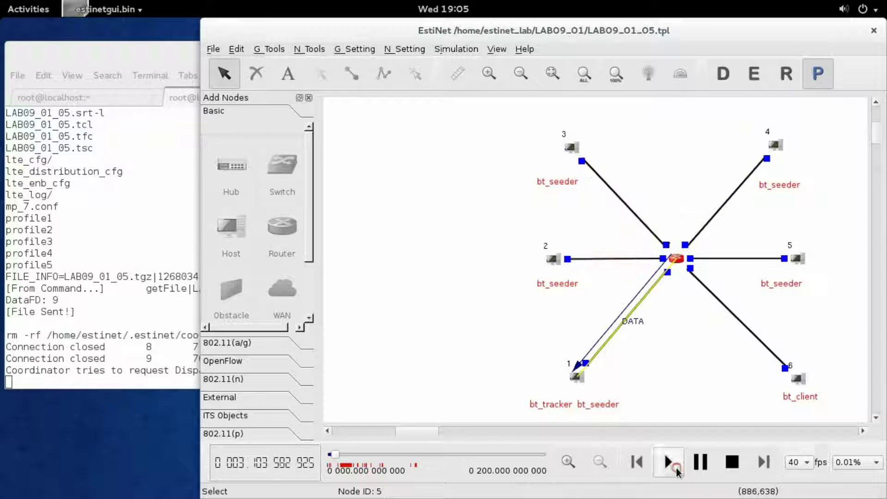
click(675, 468)
click(677, 468)
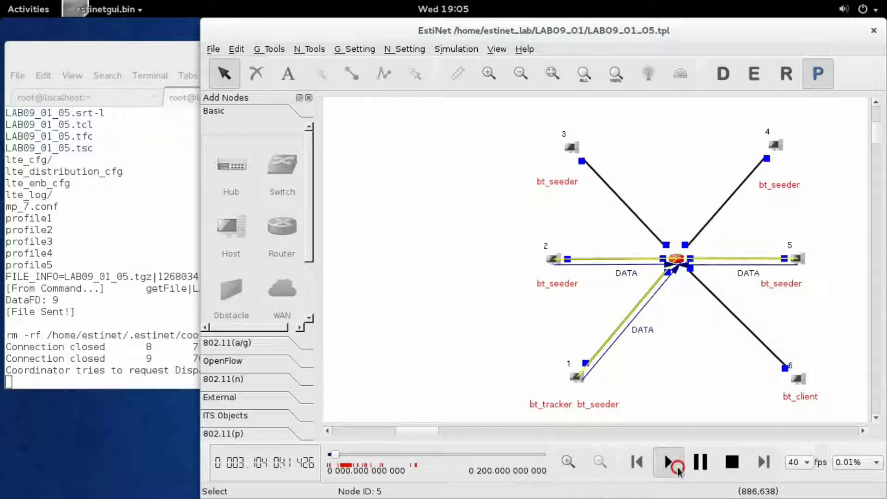
click(677, 469)
click(677, 468)
click(677, 468)
click(677, 468)
click(677, 468)
click(678, 469)
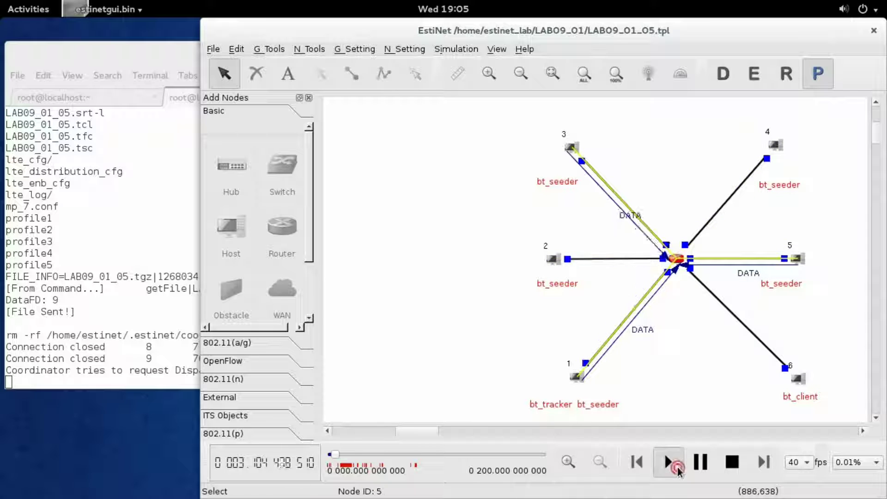
click(677, 468)
click(677, 468)
click(677, 468)
click(677, 468)
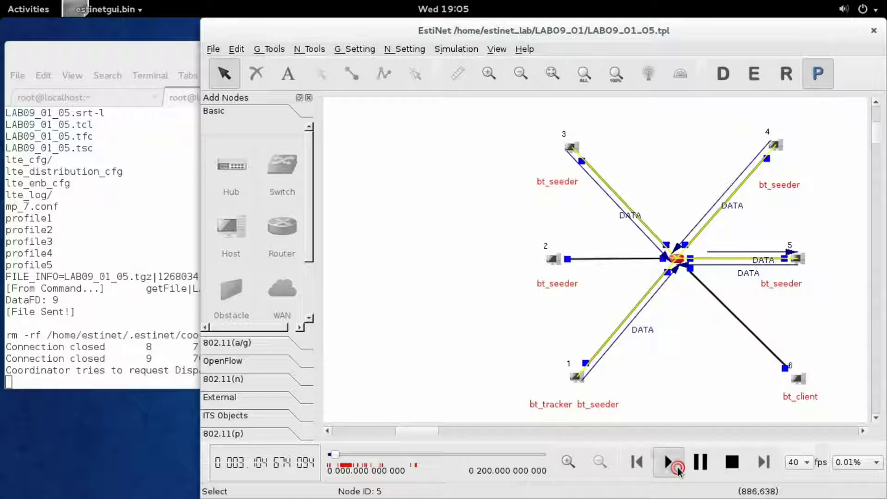
click(677, 469)
click(678, 469)
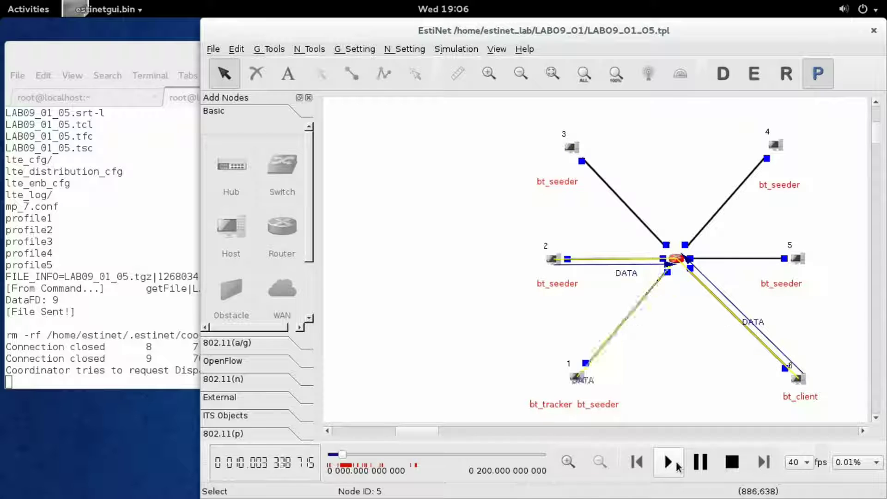
Advance the animation around the 10-second mark to examine how client host 6 contacts the tracker and the seeders
click(668, 461)
click(668, 462)
click(678, 464)
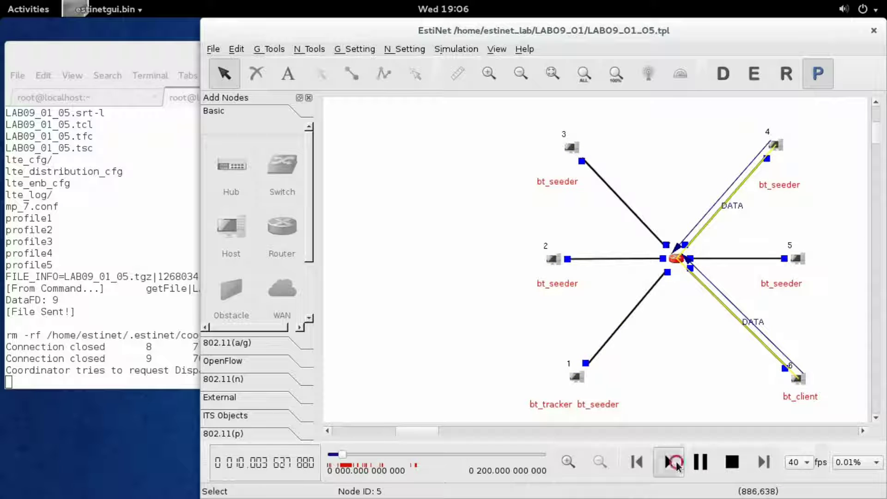
click(677, 465)
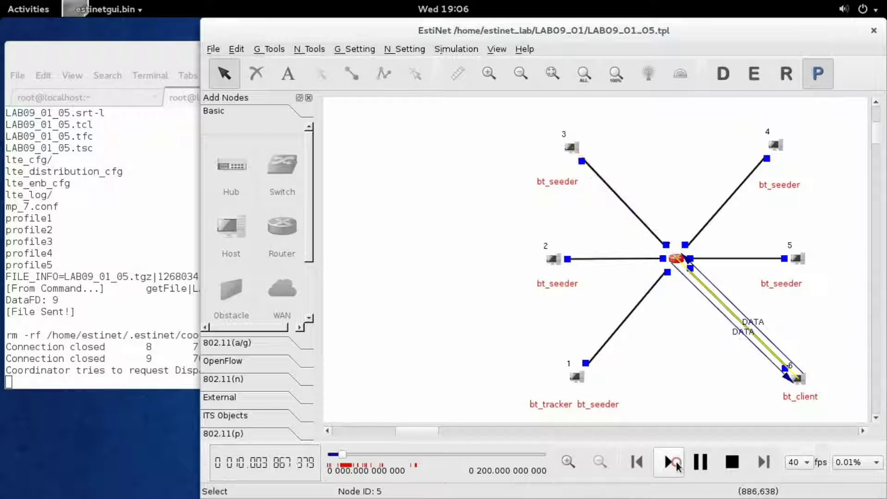
click(677, 465)
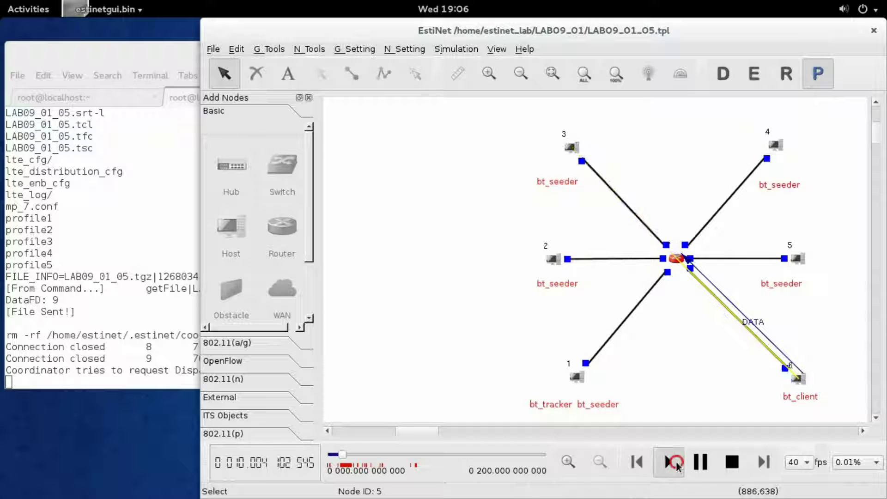
click(678, 464)
click(677, 464)
click(677, 464)
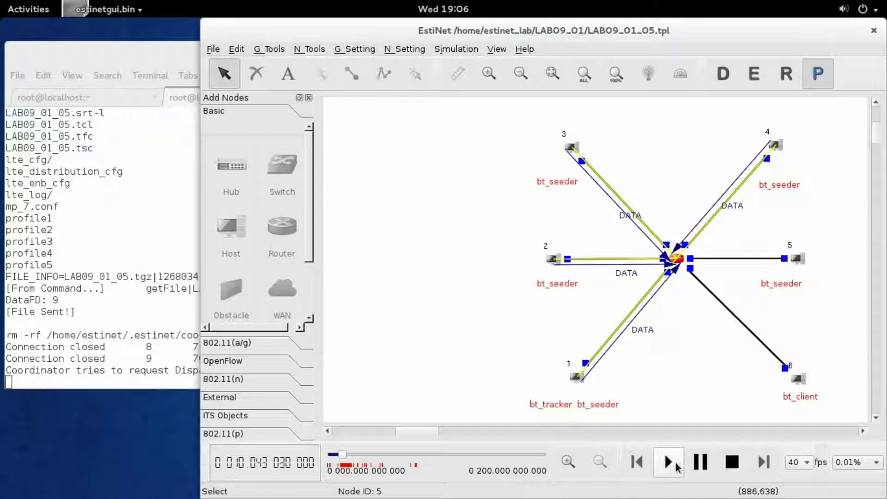
Advance the animation around 12.2 seconds to examine the data packets flowing from the five seeders to host 6
click(678, 465)
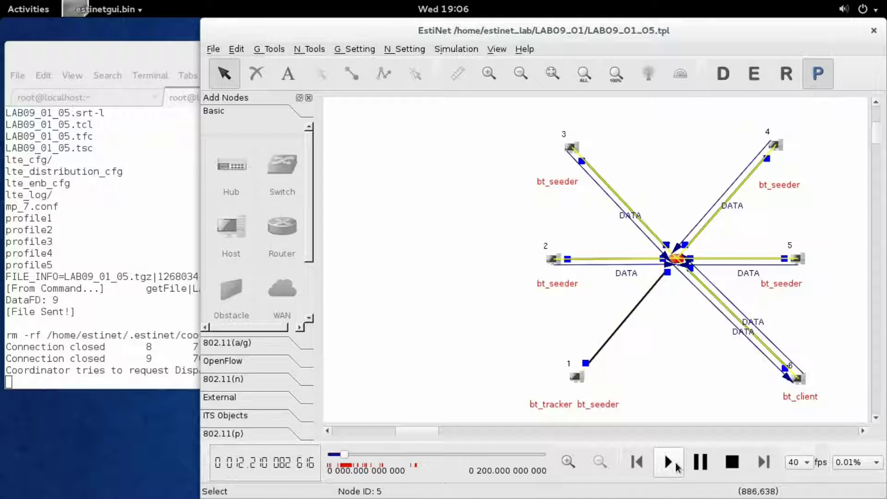
click(677, 464)
click(677, 465)
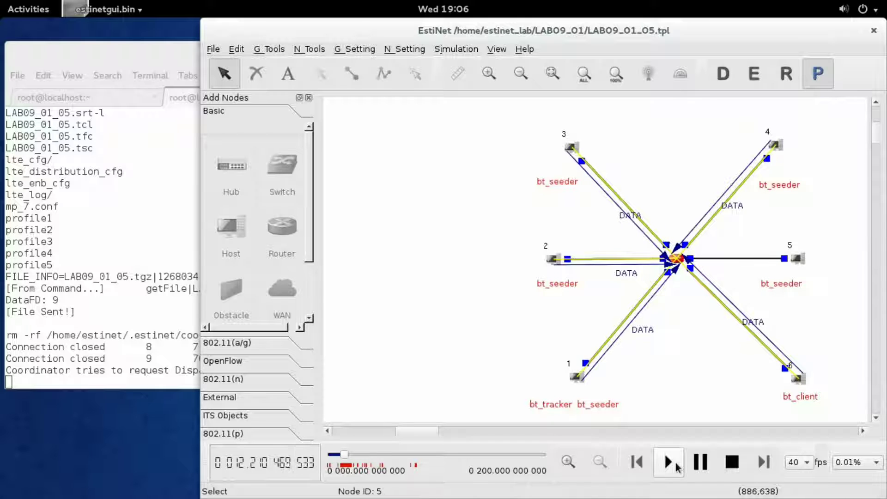
click(675, 463)
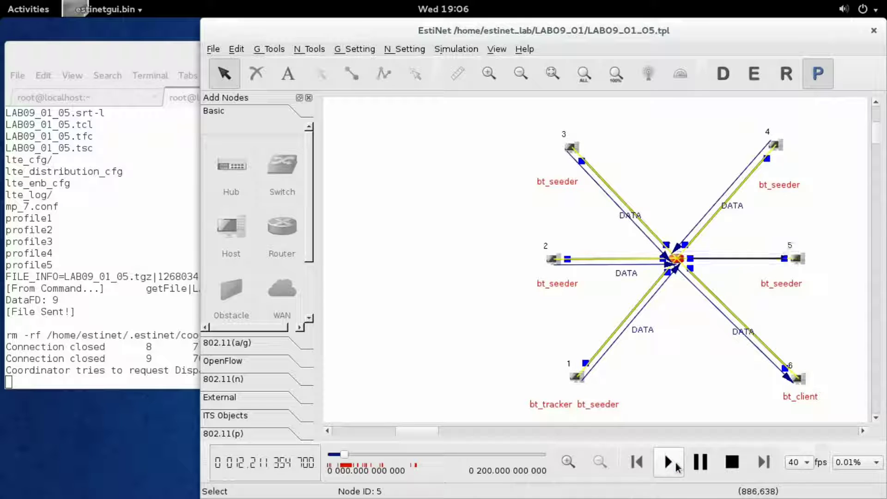
click(675, 462)
click(676, 463)
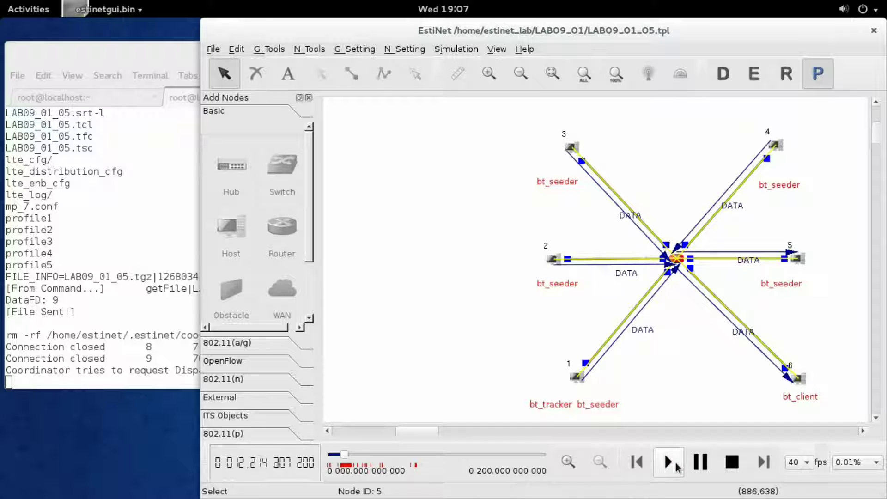
click(675, 466)
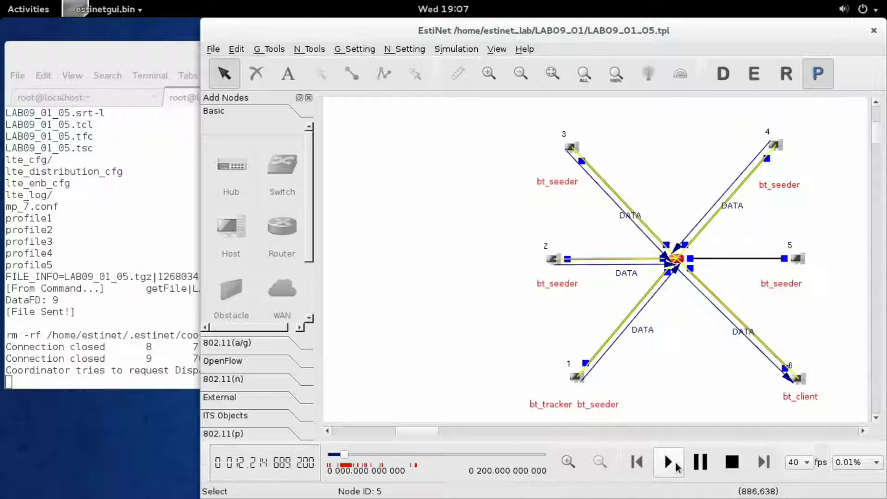
click(675, 467)
click(675, 466)
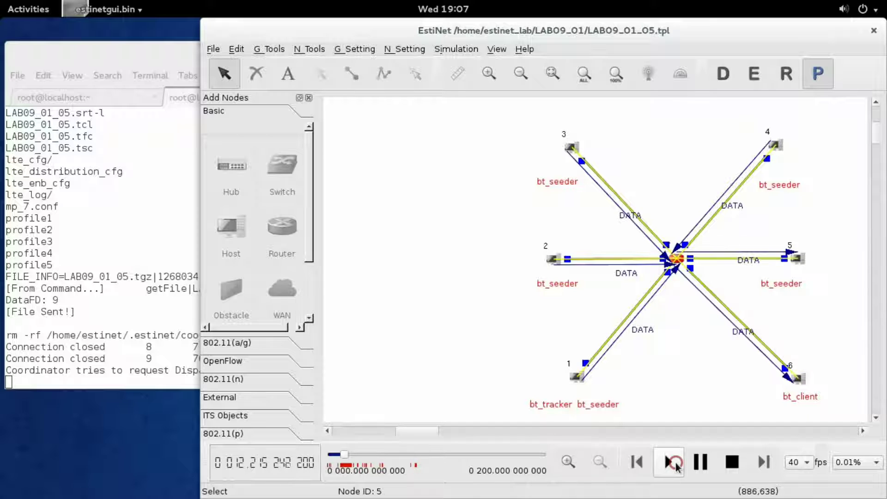
click(675, 467)
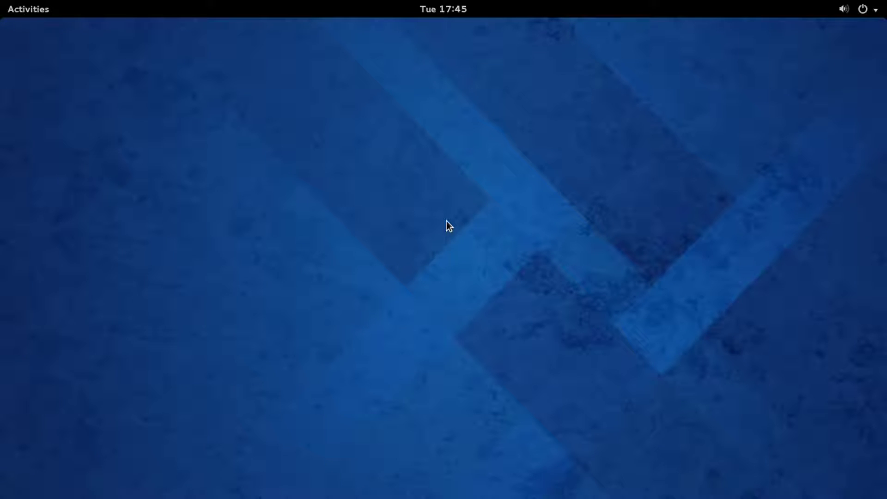
Launch the Files app and browse to the /home/estinet_lab/LAB09_01 folder
click(26, 9)
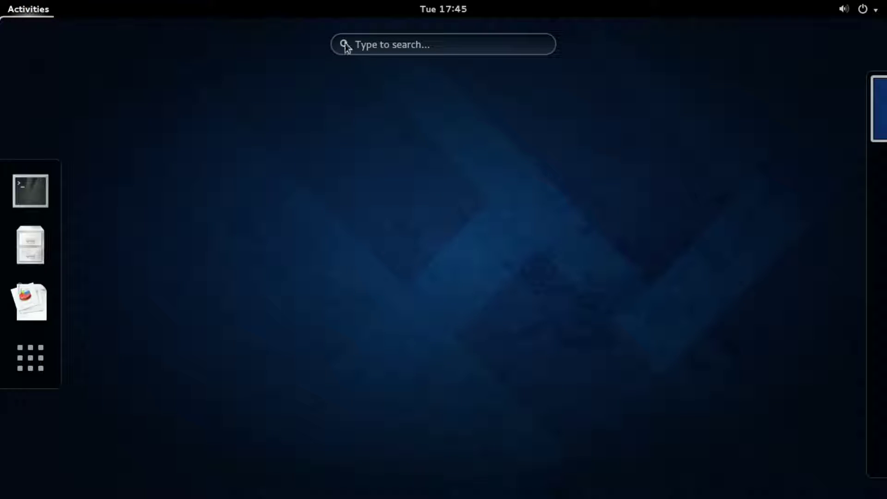
click(414, 47)
text(files)
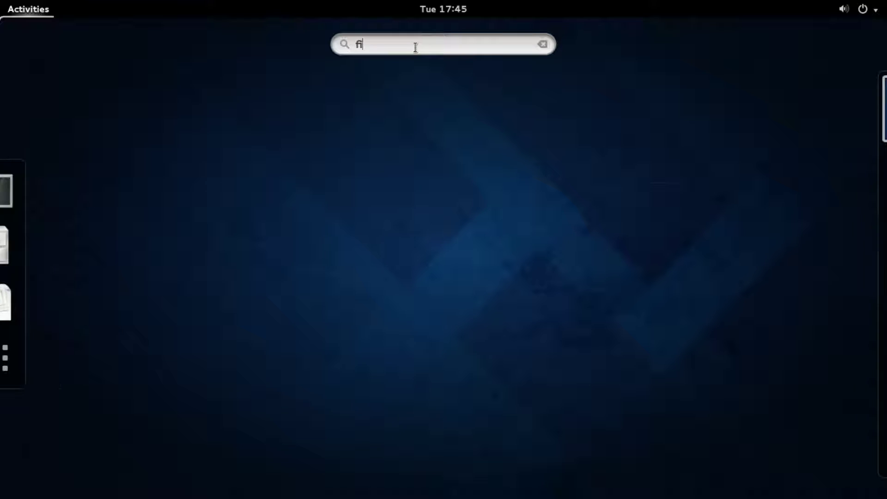
key(Return)
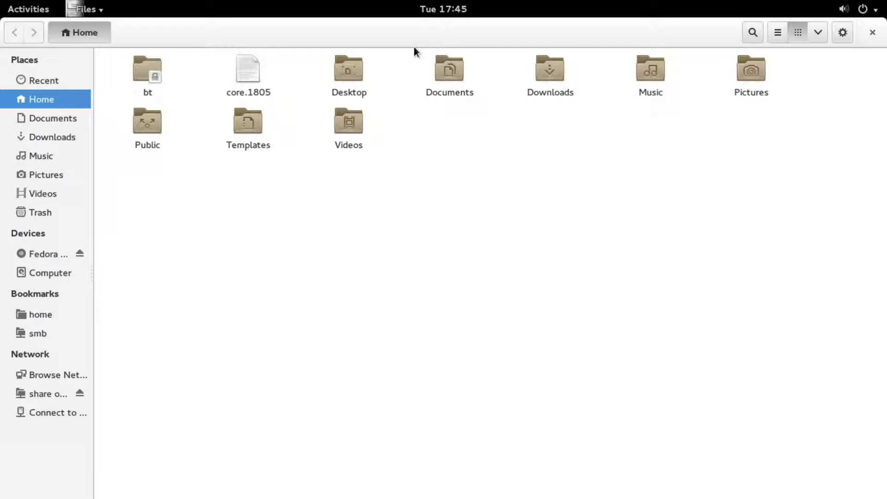
click(68, 275)
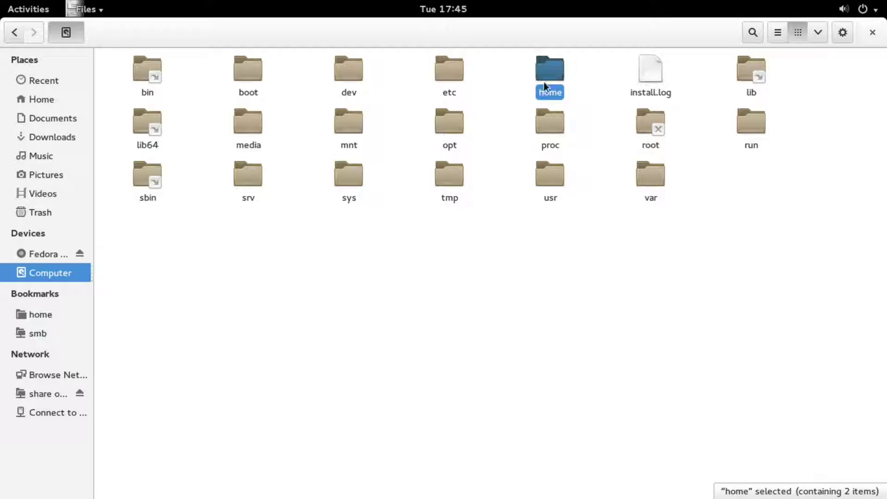
double_click(553, 73)
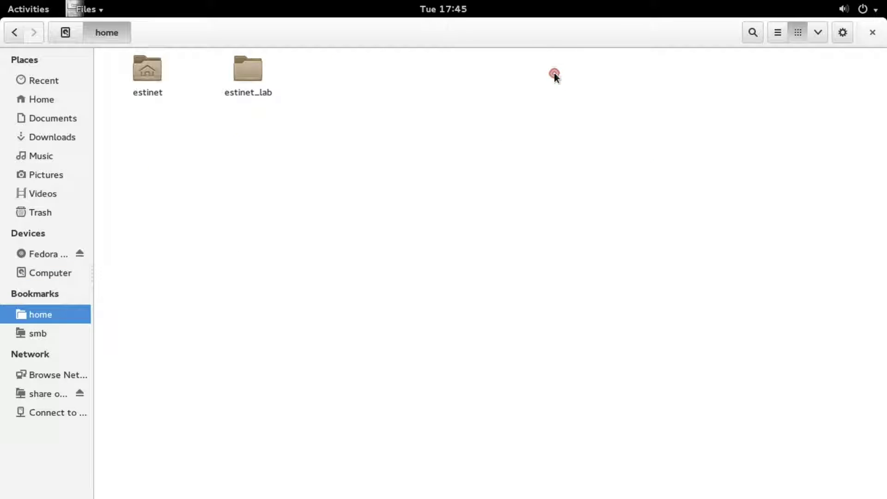
double_click(249, 69)
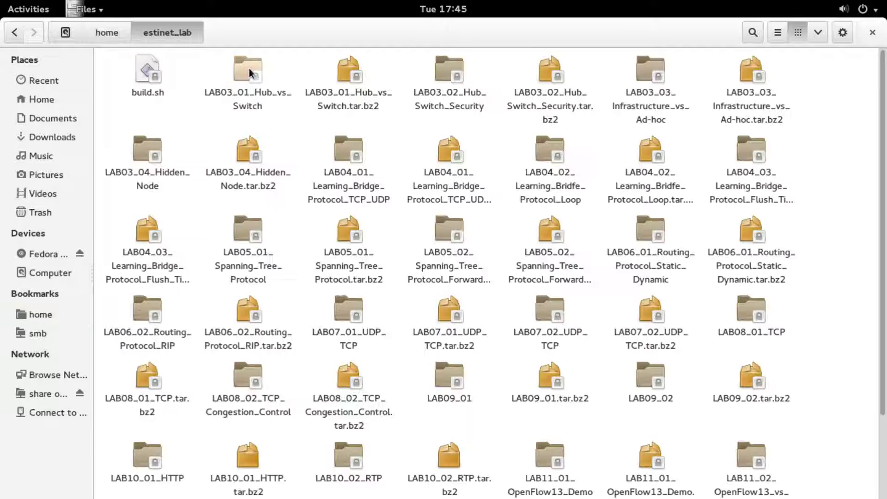
double_click(446, 377)
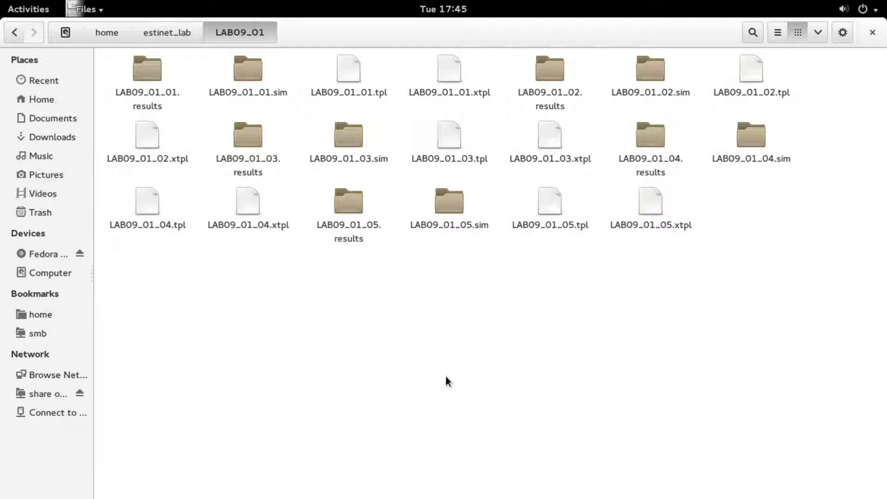
From a smaller Files window, open LAB09_01_01.8023_N6_P1_InThrput.log in the LAB09_01_01.results folder and highlight its 25.000-second line
double_click(531, 34)
click(469, 78)
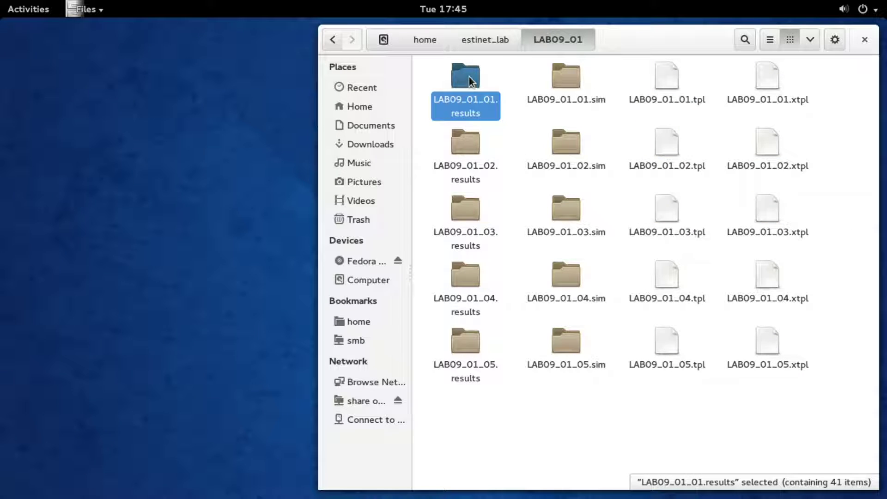
double_click(469, 77)
click(469, 80)
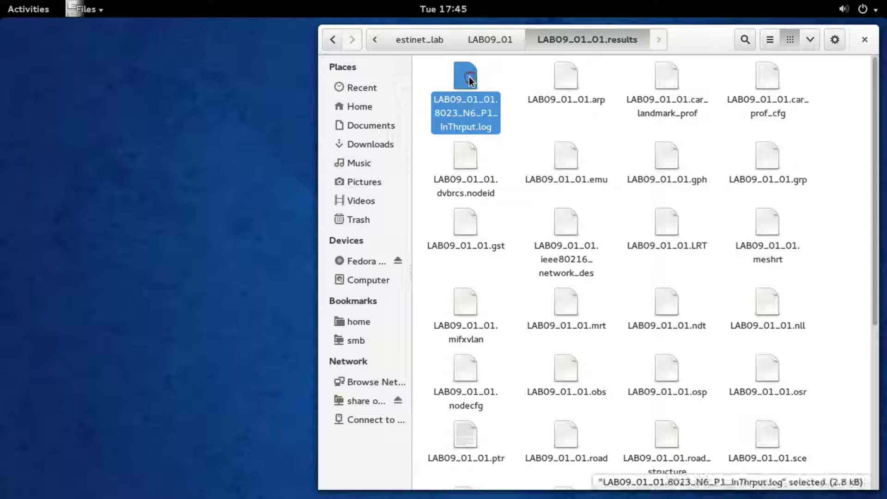
double_click(469, 80)
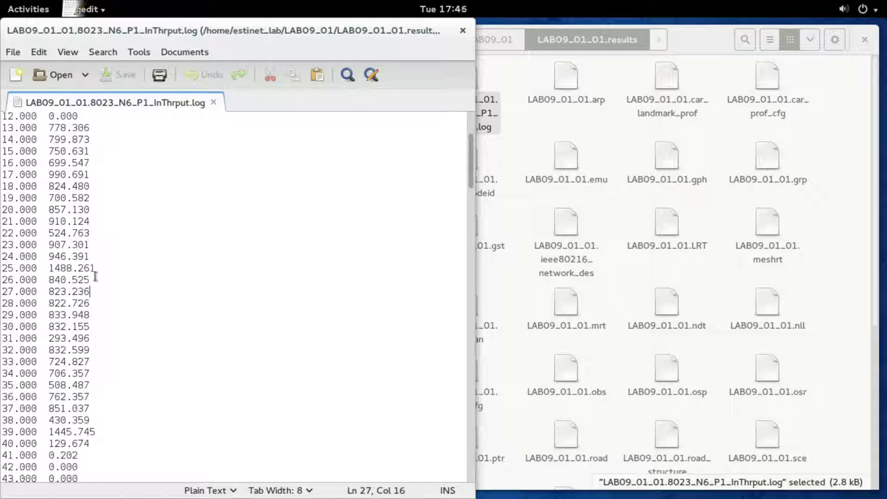
drag(95, 268, 6, 268)
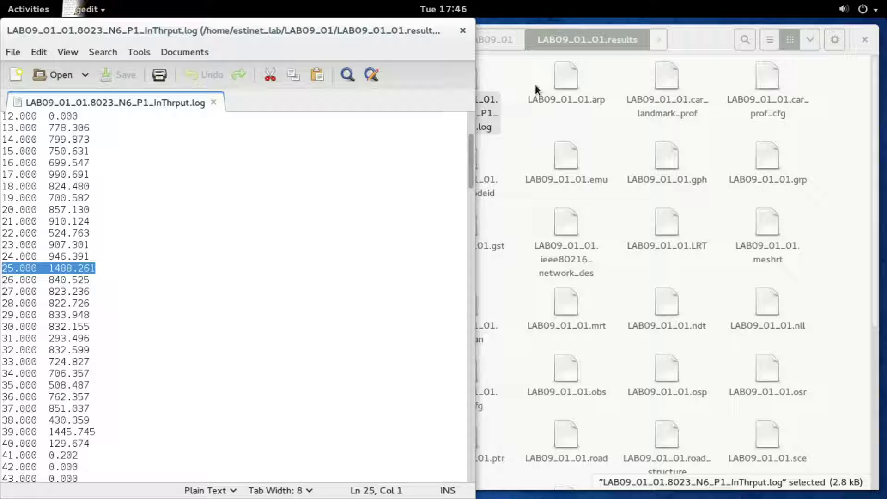
Open LAB09_01_02.8023_N6_P1_InThrput.log from the LAB09_01_02.results folder and highlight its 17.000-second line
click(689, 44)
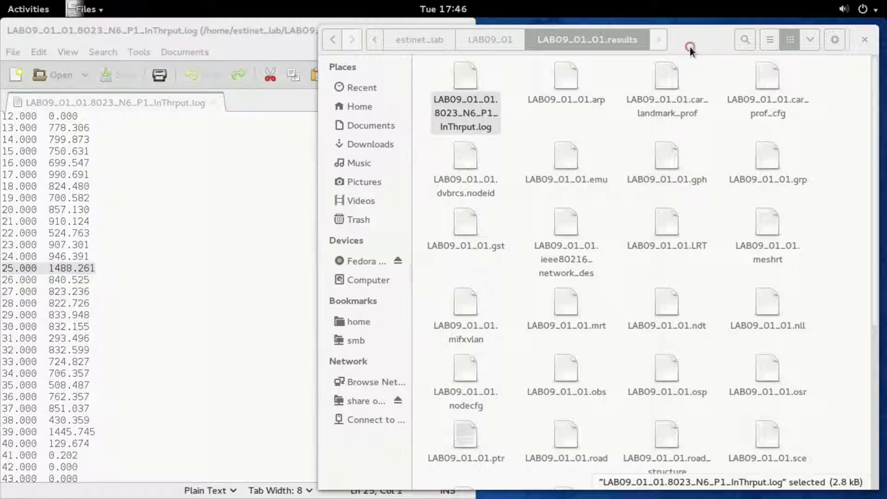
click(491, 43)
click(458, 154)
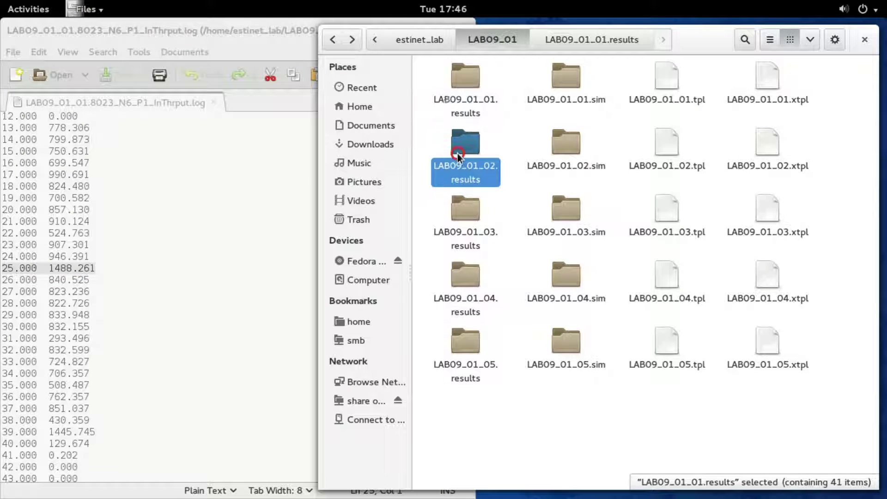
double_click(492, 176)
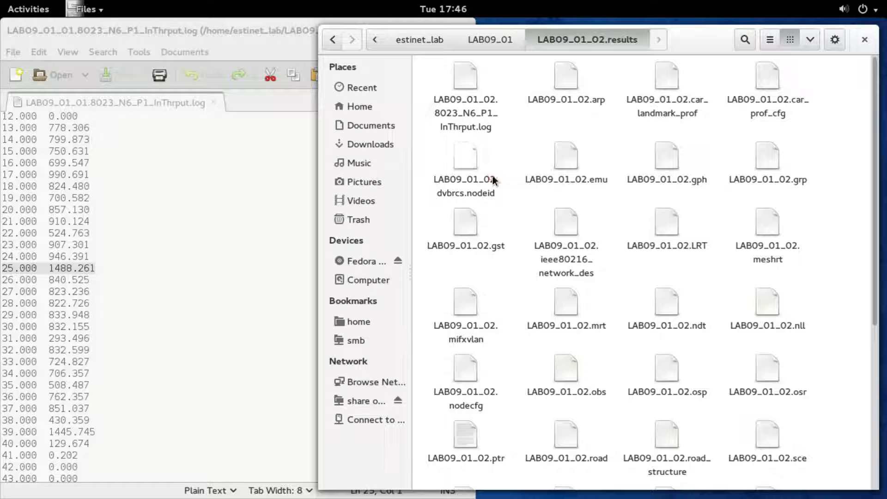
click(494, 124)
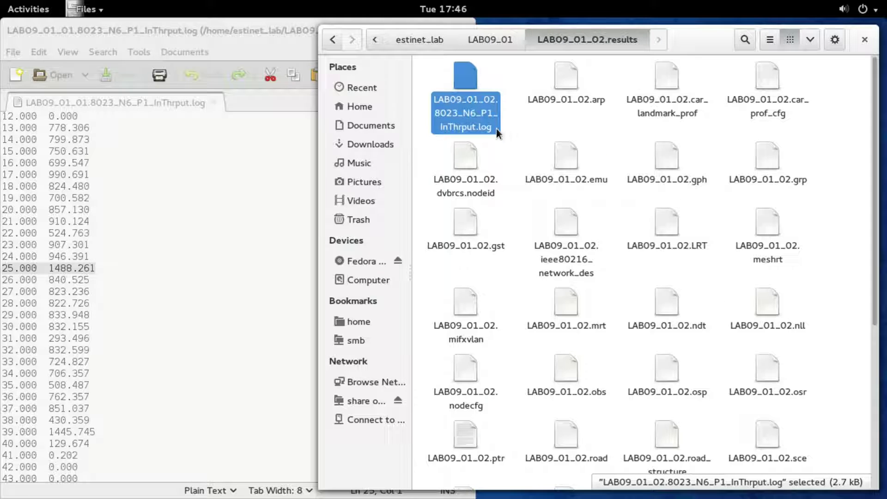
double_click(496, 128)
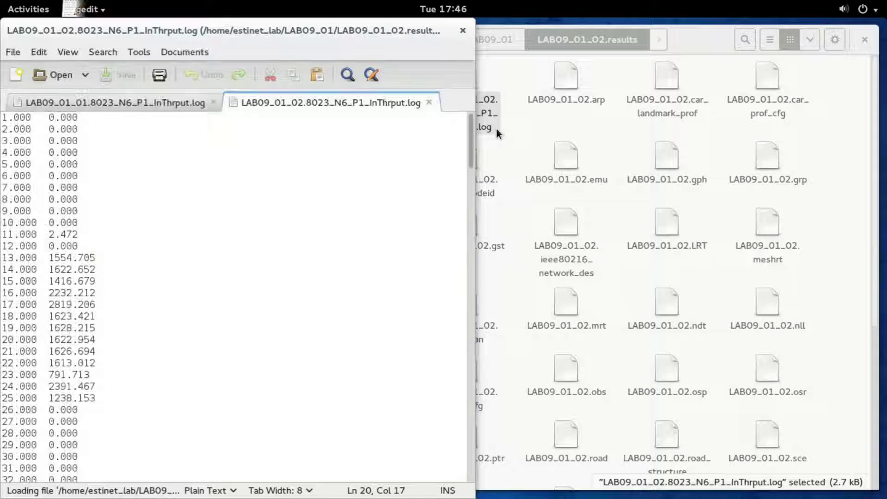
click(257, 294)
drag(97, 304, 4, 306)
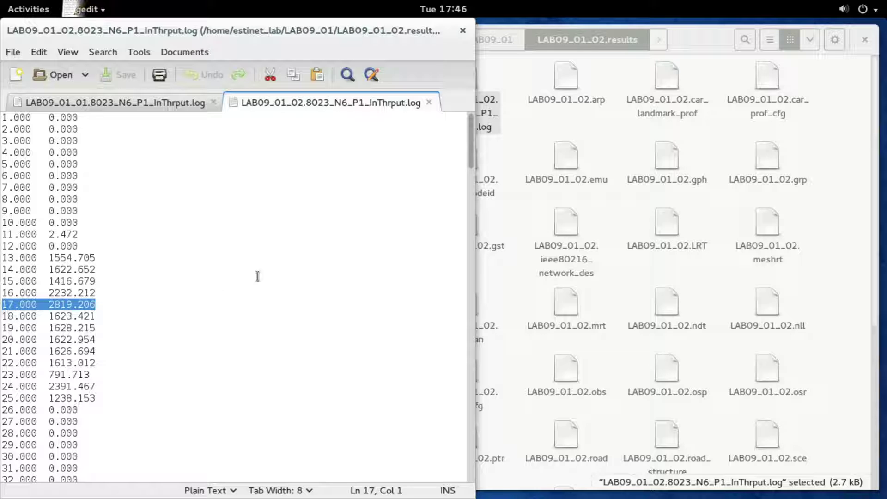
Open LAB09_01_03.8023_N6_P1_InThrput.log from the LAB09_01_03.results folder and highlight its 16.000-second line
click(689, 43)
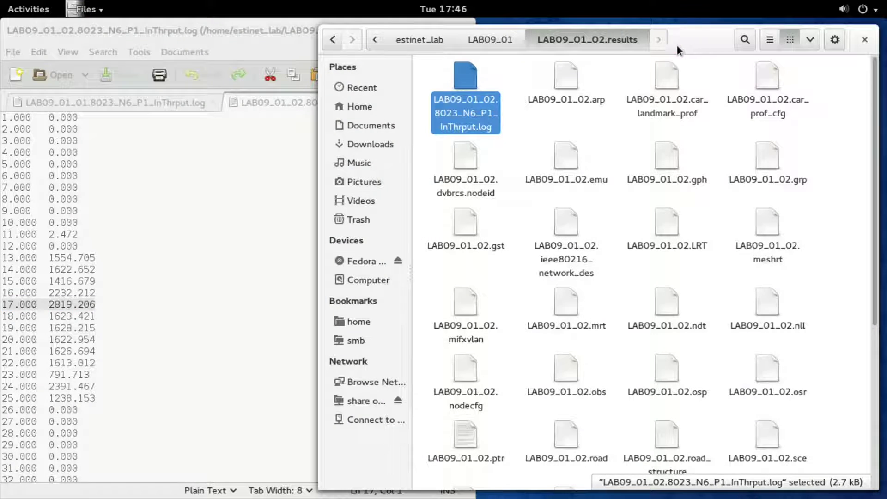
click(507, 41)
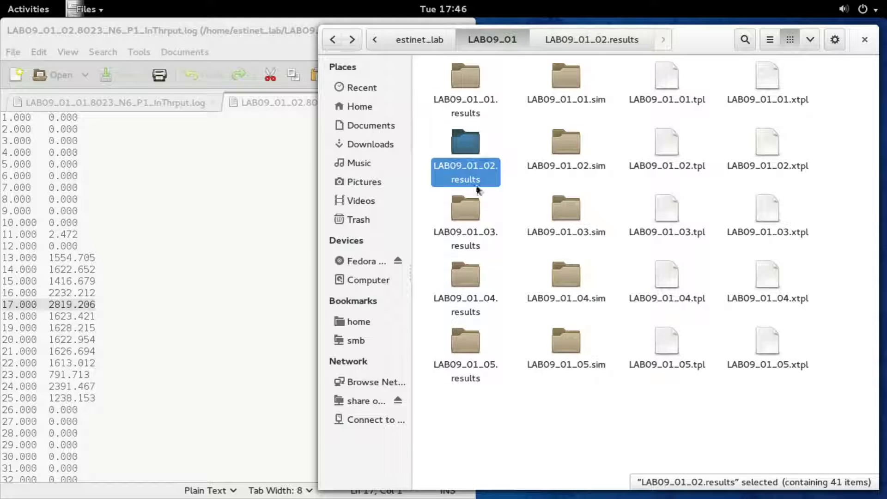
click(471, 211)
double_click(469, 211)
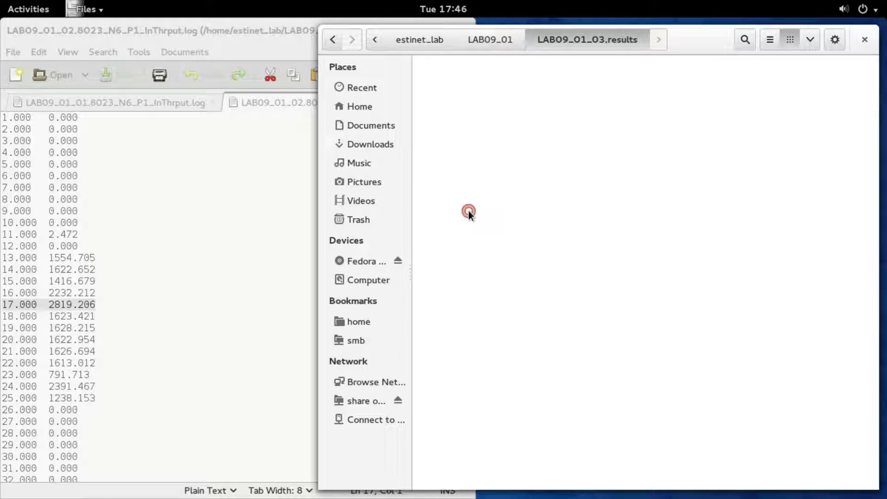
click(469, 82)
double_click(469, 80)
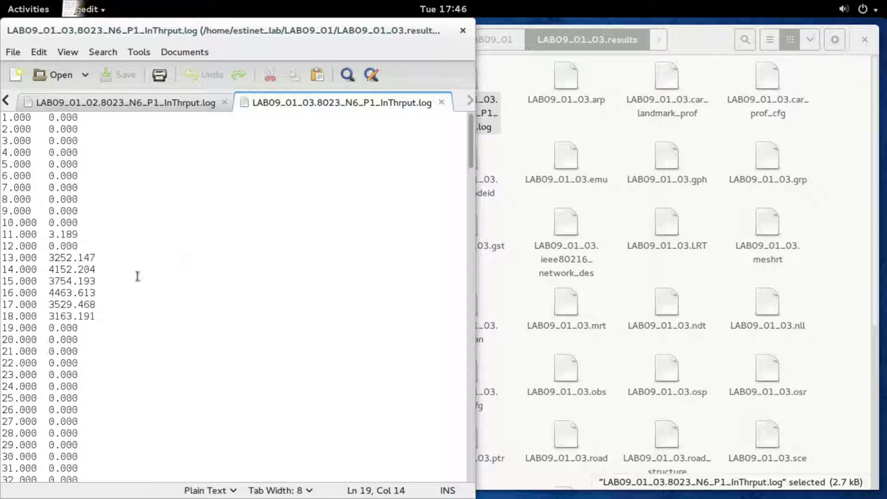
drag(104, 294, 2, 294)
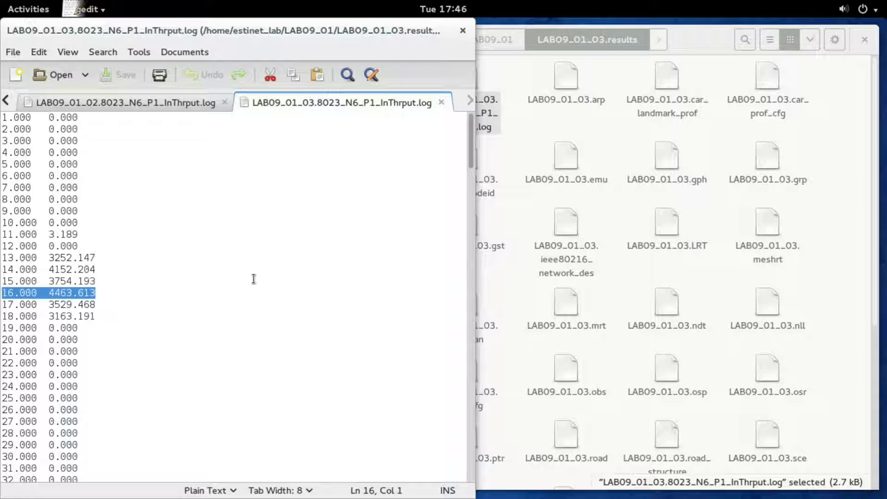
Open LAB09_01_04.8023_N6_P1_InThrput.log from the LAB09_01_04.results folder and highlight its 16.000-second line
click(678, 53)
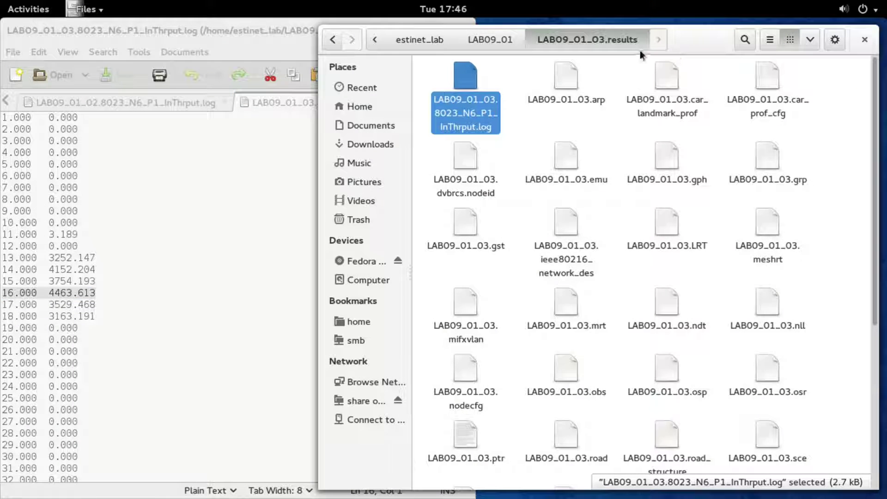
click(514, 43)
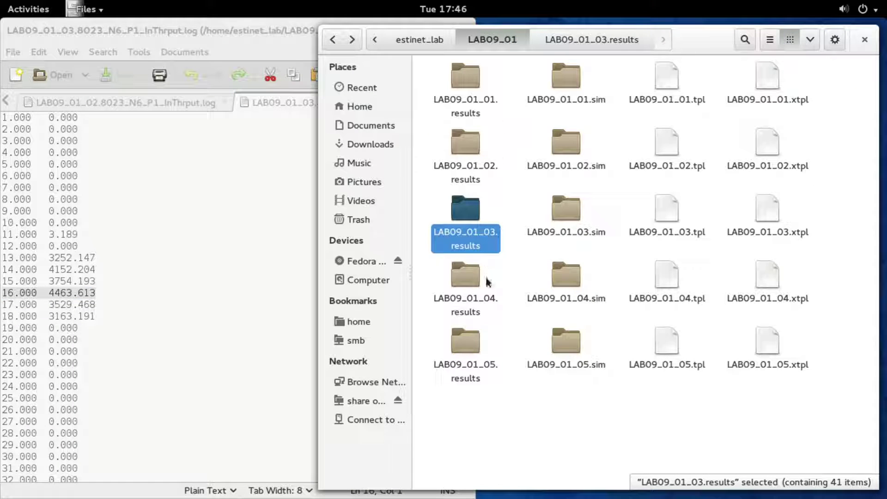
click(480, 281)
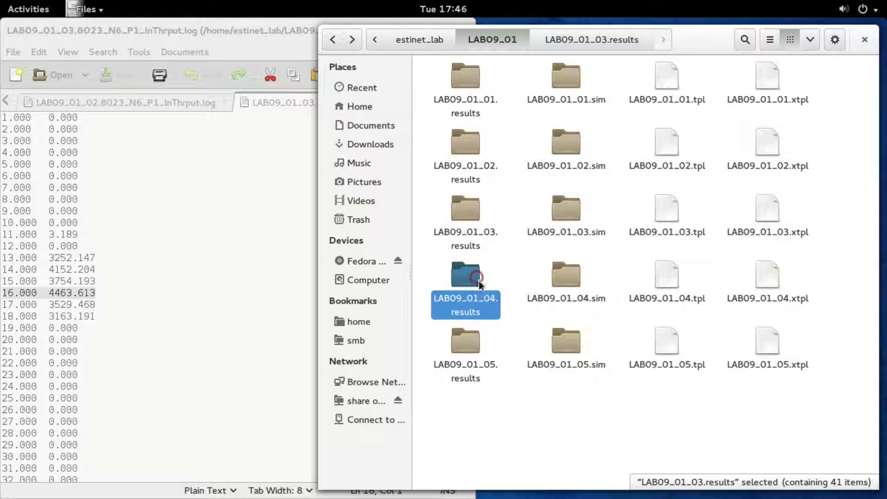
double_click(489, 311)
double_click(467, 74)
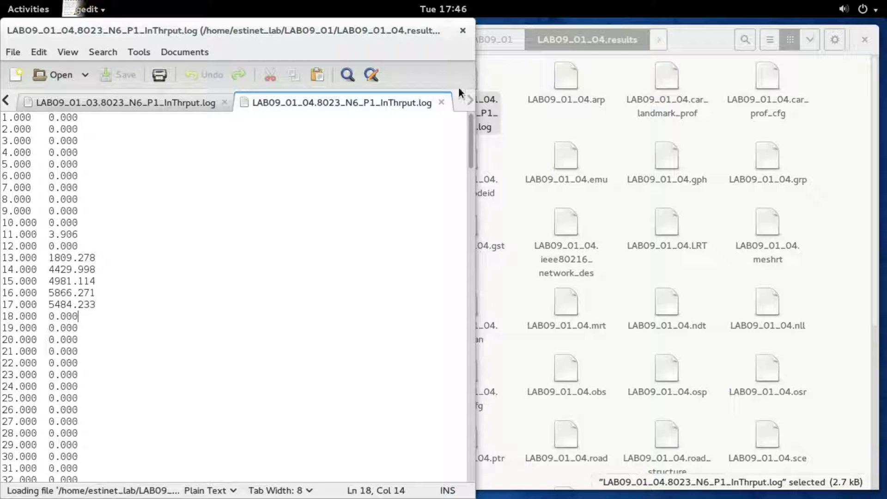
drag(94, 292, 3, 292)
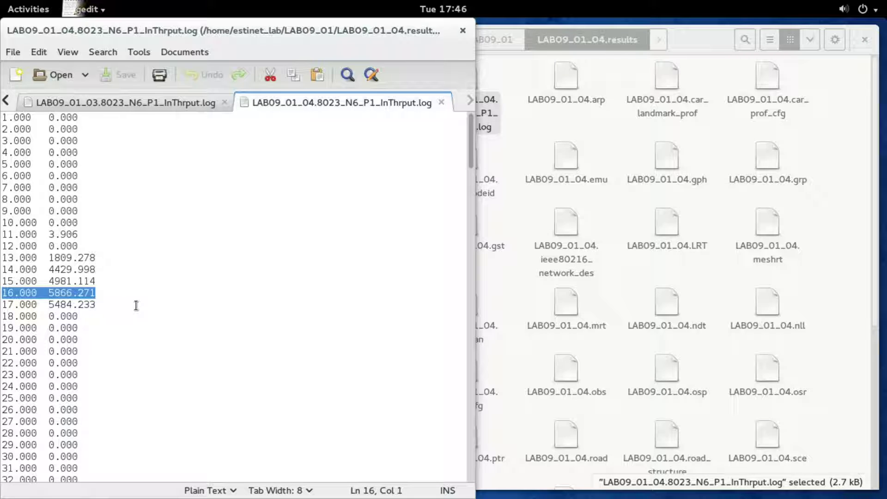
Open LAB09_01_05.8023_N6_P1_InThrput.log from the LAB09_01_05.results folder and highlight its 15.000-second line
click(691, 41)
click(503, 41)
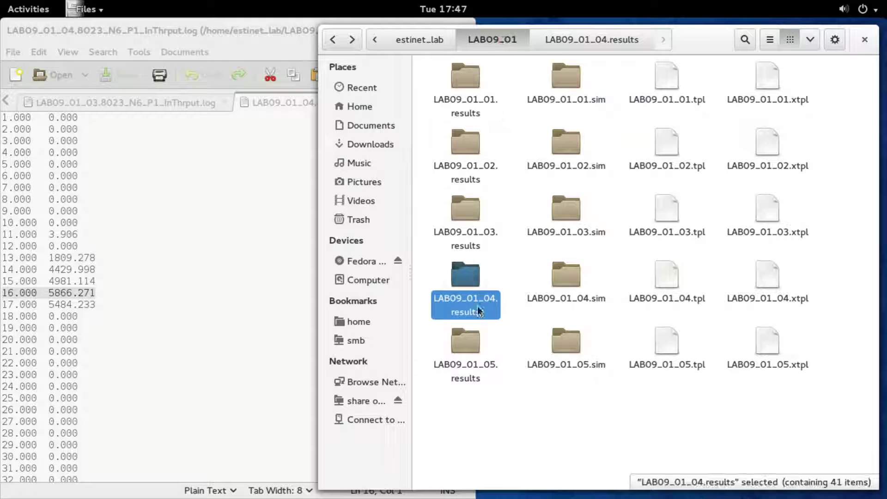
double_click(474, 345)
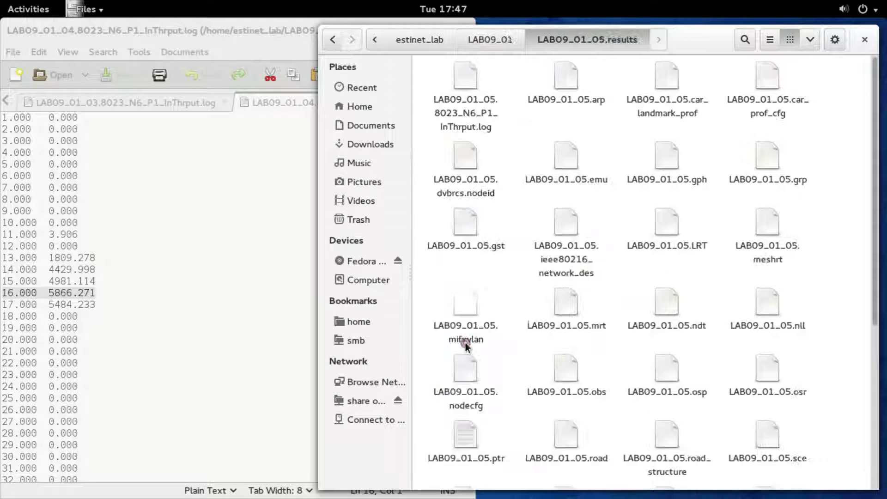
click(469, 83)
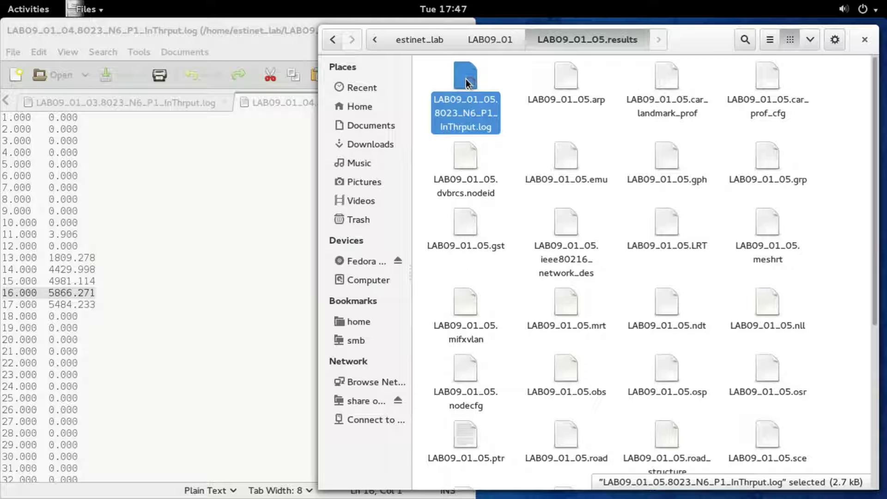
double_click(468, 82)
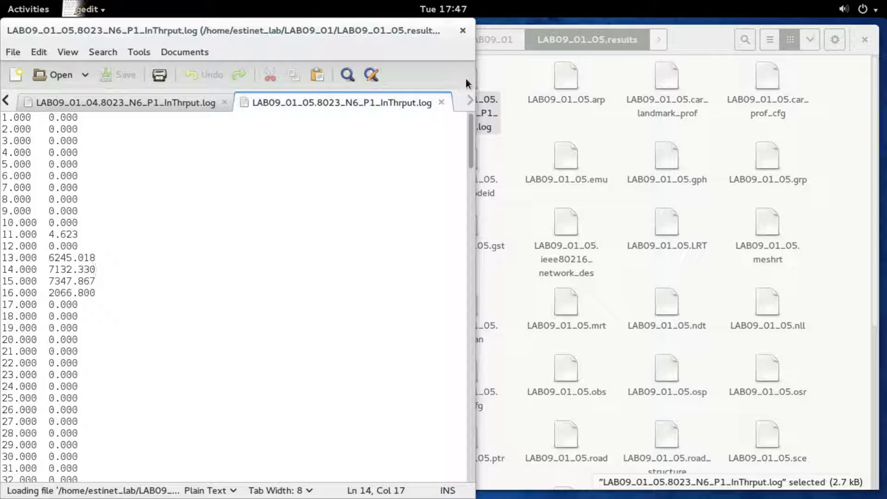
drag(96, 280, 3, 280)
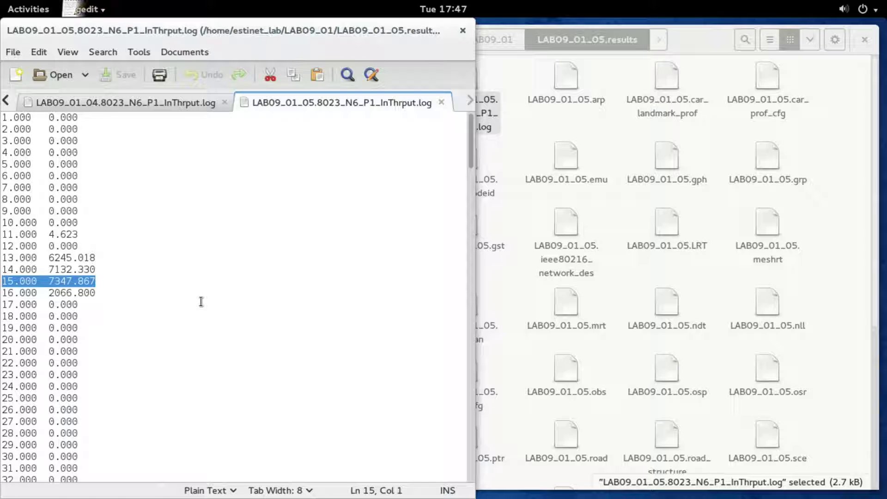
click(677, 44)
click(676, 41)
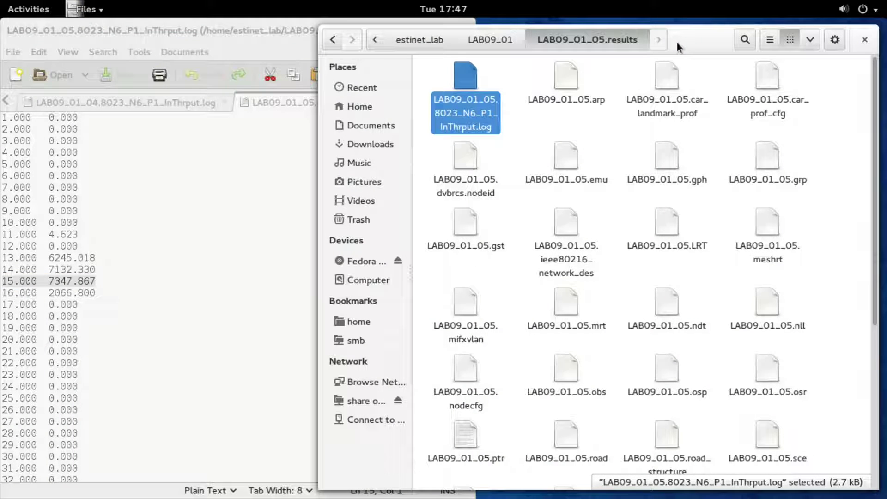
key(Caps_Lock)
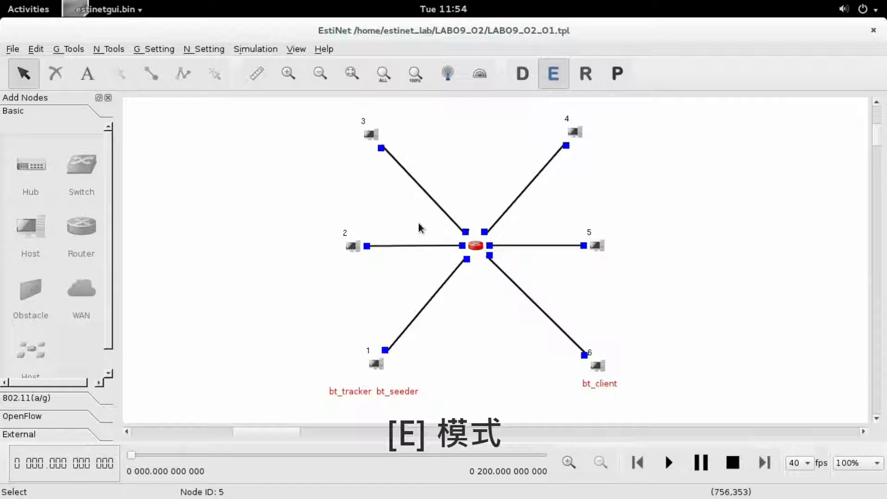
Examine the Host1-to-Router7 bandwidth in the settings of the link between host 1 and the router
double_click(430, 305)
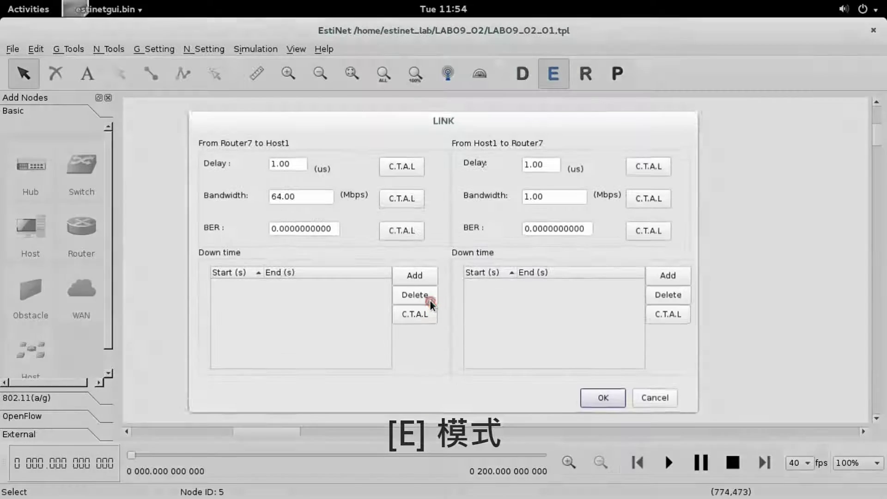
click(547, 200)
drag(545, 201, 519, 200)
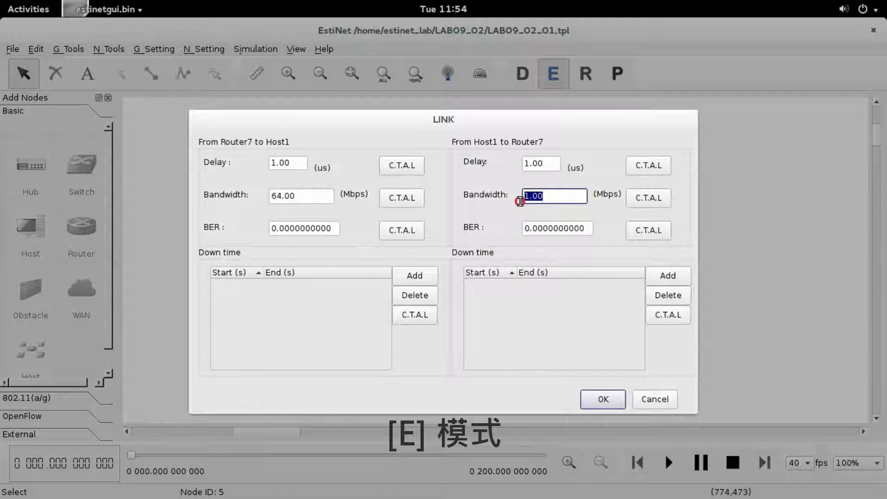
click(573, 197)
click(615, 398)
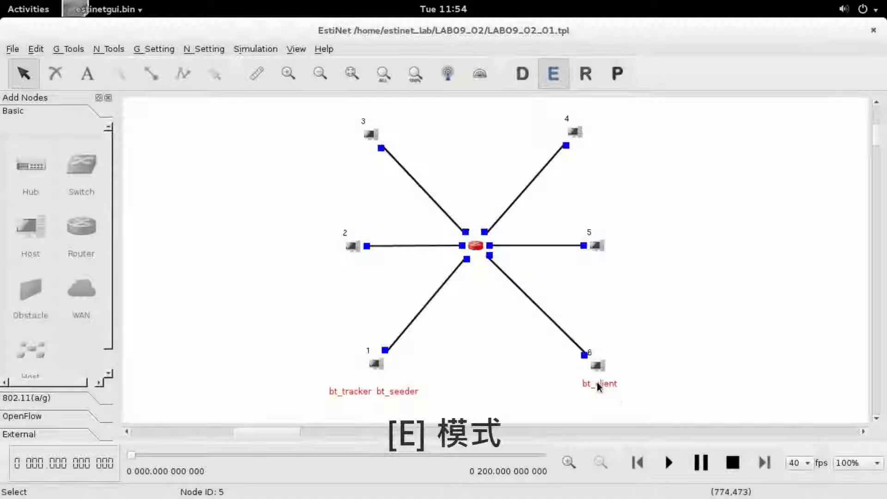
Examine the Host6-to-Router7 bandwidth in the settings of the link between host 6 and the router
double_click(538, 310)
drag(560, 197, 502, 208)
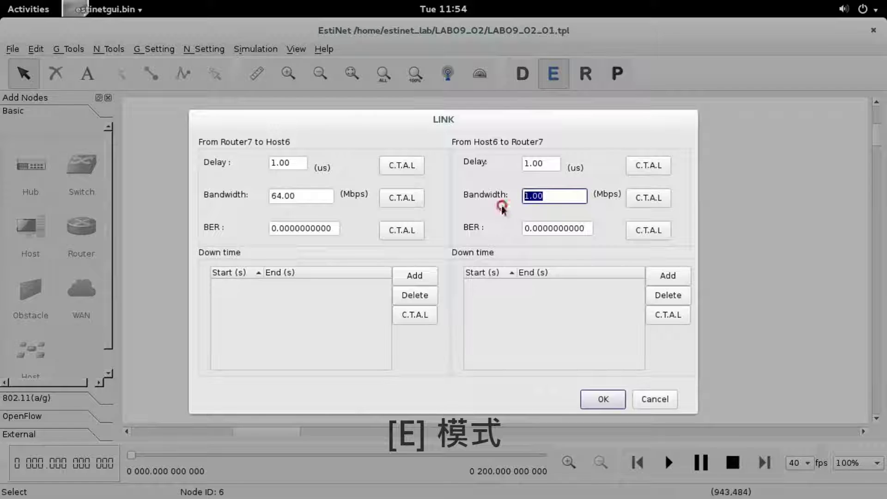
click(572, 198)
click(620, 398)
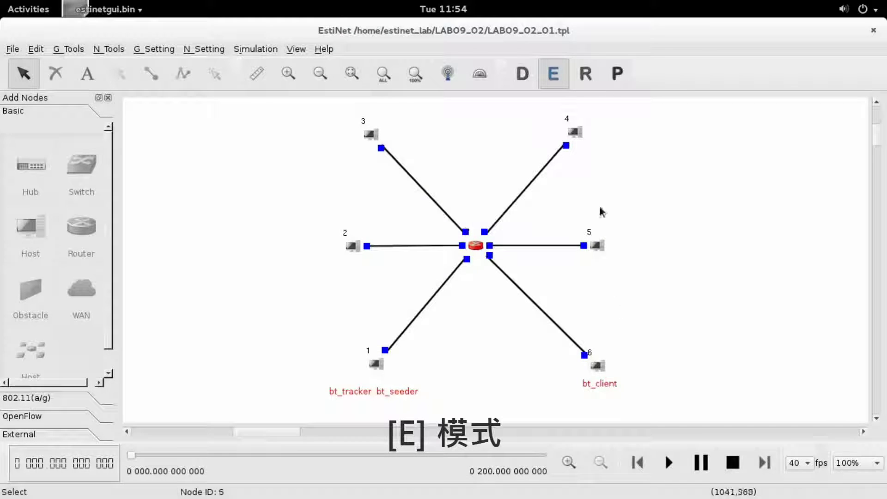
Switch the LAB09_02_01 topology to run mode (R), generating its configuration files, and run the simulation
click(586, 74)
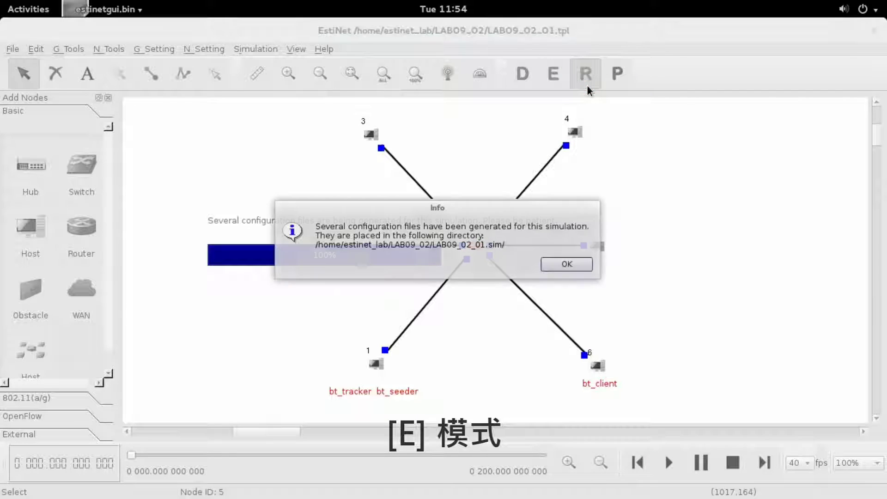
click(573, 263)
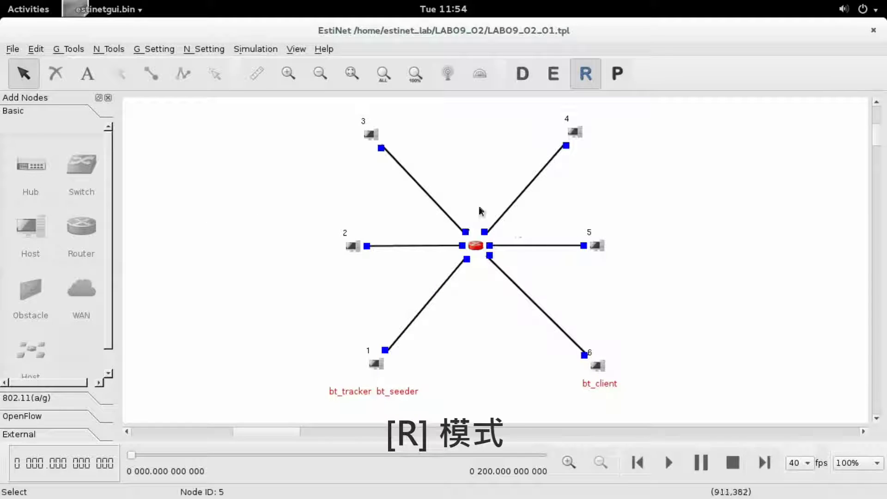
click(254, 49)
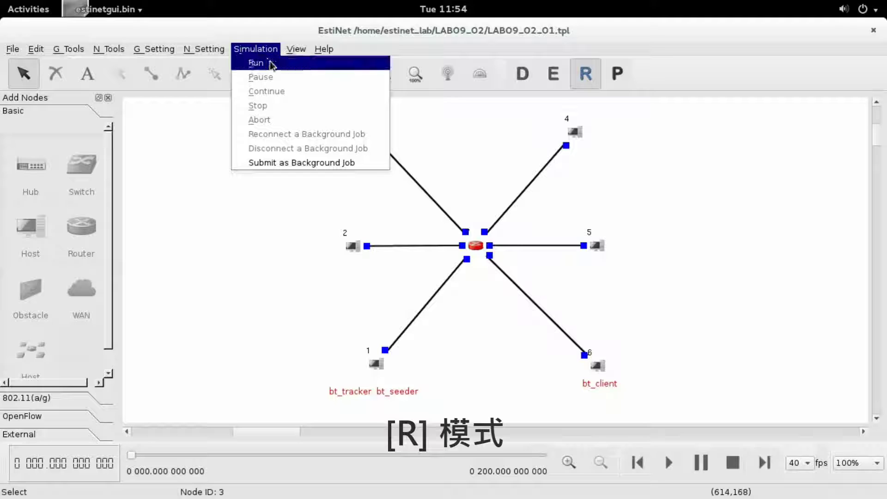
click(271, 65)
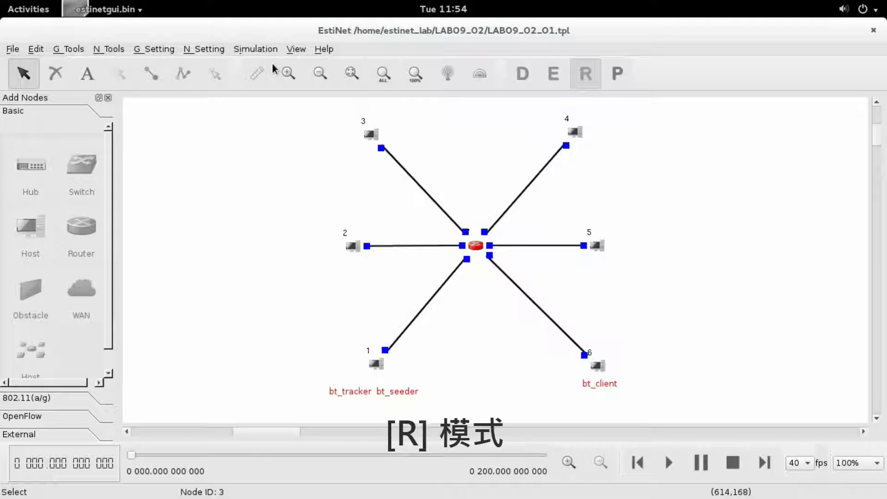